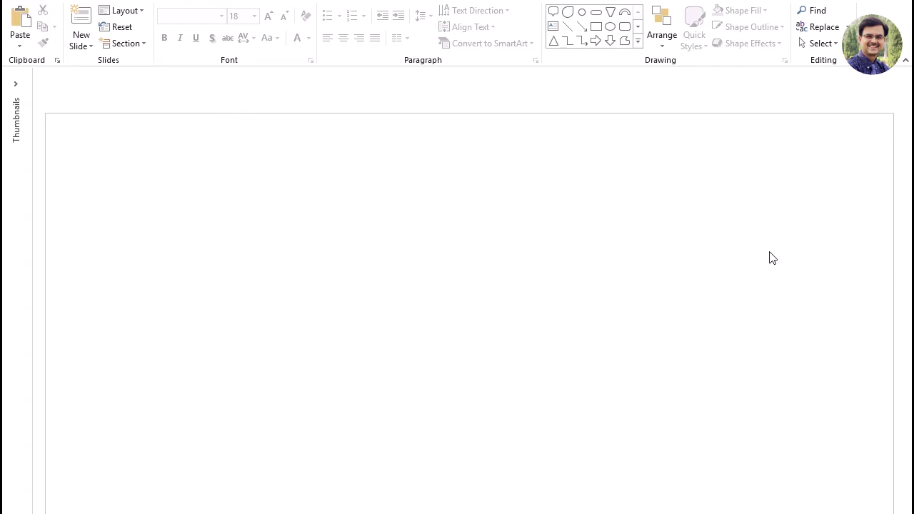
Step: Draw a circle at the slide's top right, fill it pale cream, and remove its outline
{"action": "left_click", "coordinate": [610, 26]}
{"action": "left_click_drag", "start_coordinate": [823, 138], "coordinate": [874, 190]}
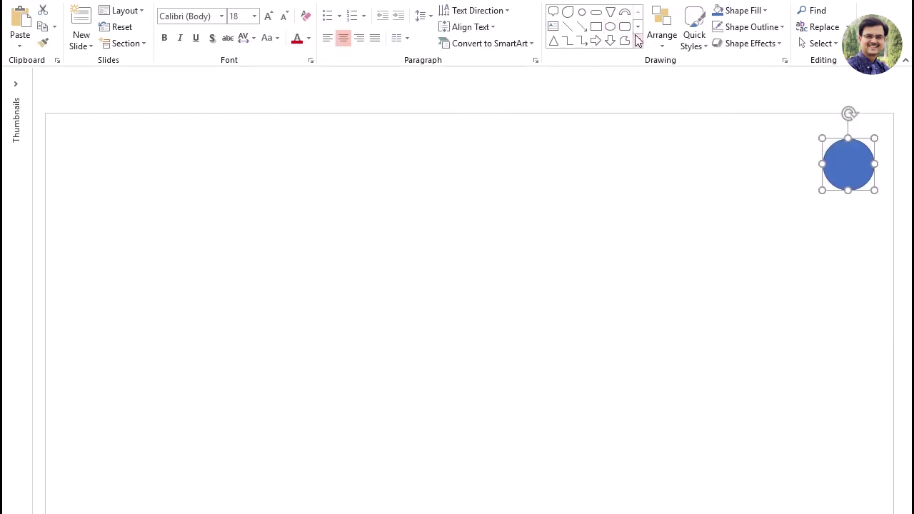
{"action": "left_click", "coordinate": [765, 11]}
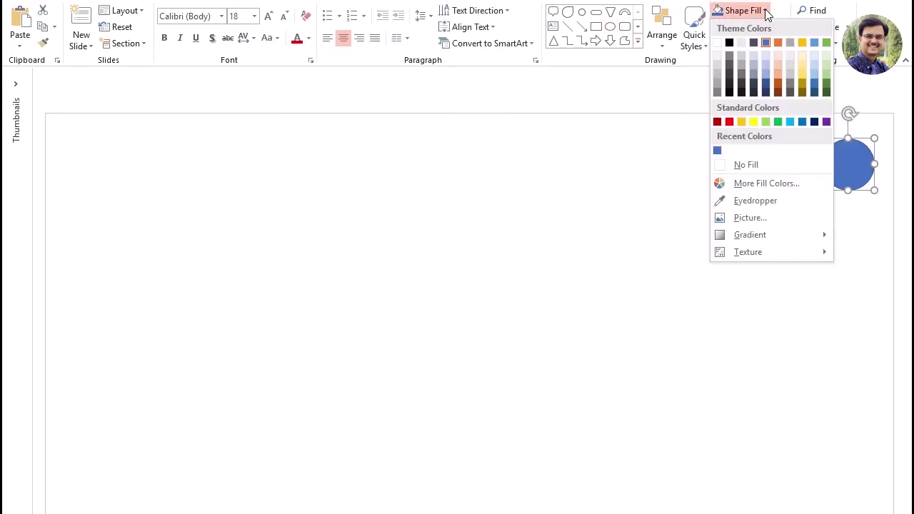
{"action": "left_click", "coordinate": [802, 54]}
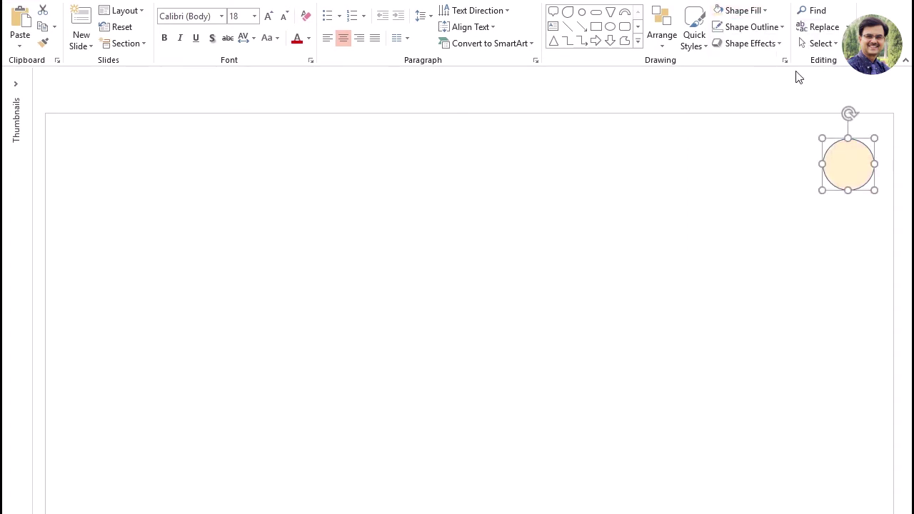
{"action": "left_click", "coordinate": [782, 27]}
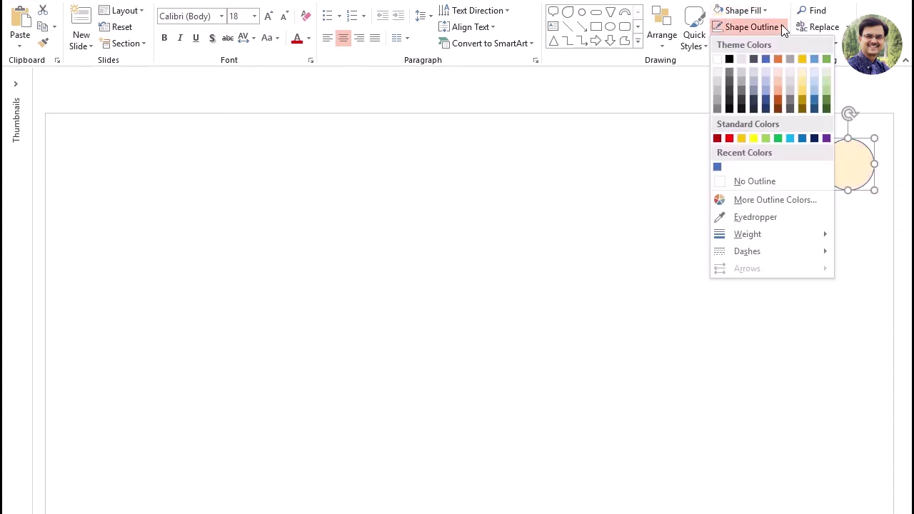
{"action": "left_click", "coordinate": [766, 181]}
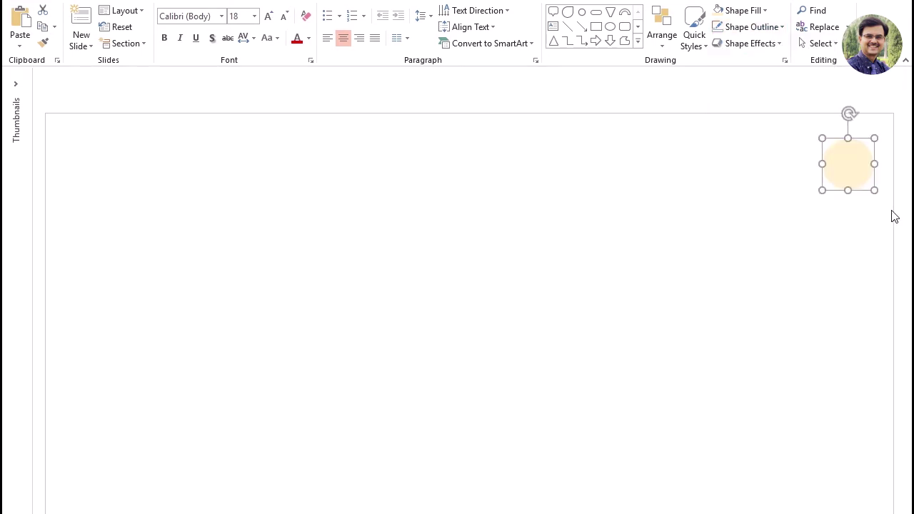
Step: Draw a rounded square below it, eyedrop the circle's cream fill, and remove its outline
{"action": "left_click", "coordinate": [624, 27]}
{"action": "left_click_drag", "start_coordinate": [825, 203], "coordinate": [883, 260]}
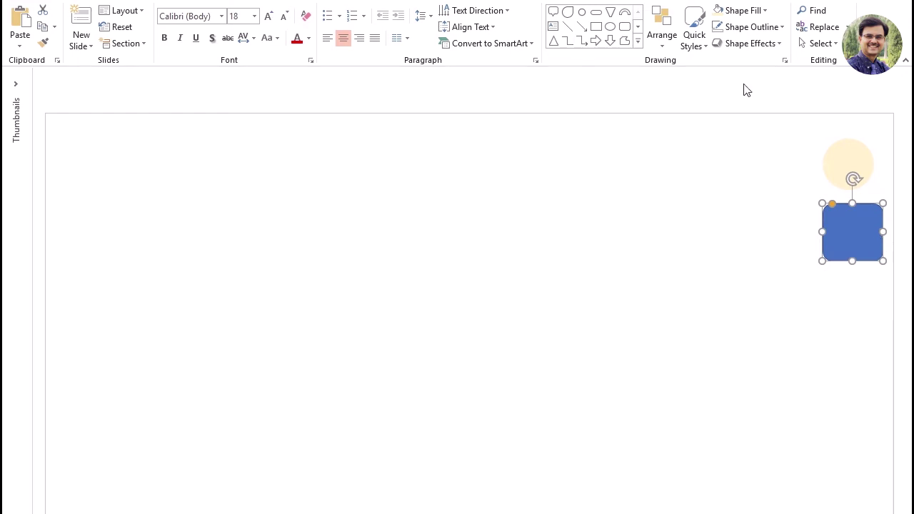
{"action": "left_click", "coordinate": [766, 11]}
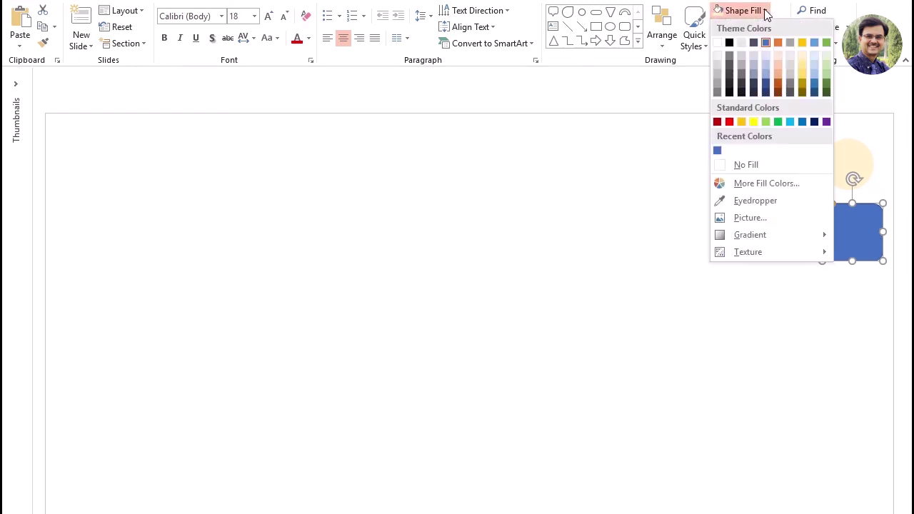
{"action": "left_click", "coordinate": [757, 200]}
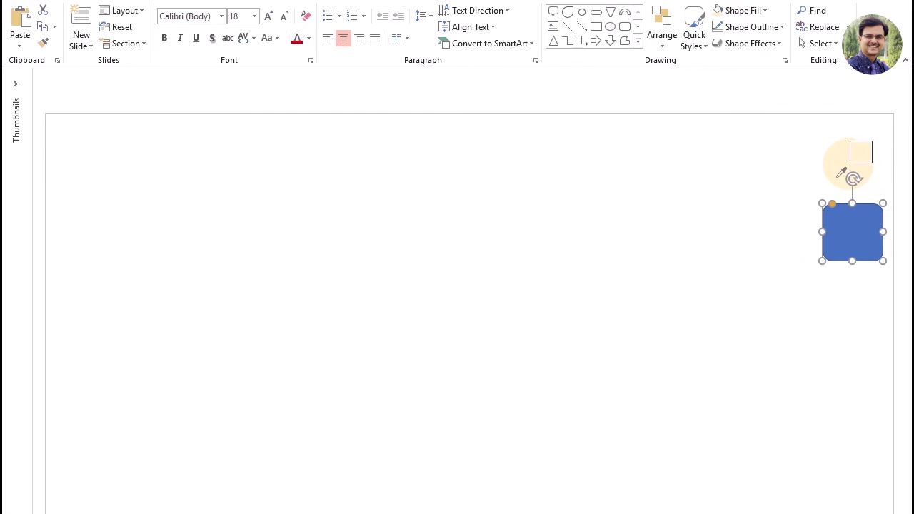
{"action": "left_click", "coordinate": [840, 176]}
{"action": "left_click", "coordinate": [726, 91]}
{"action": "left_click", "coordinate": [836, 228]}
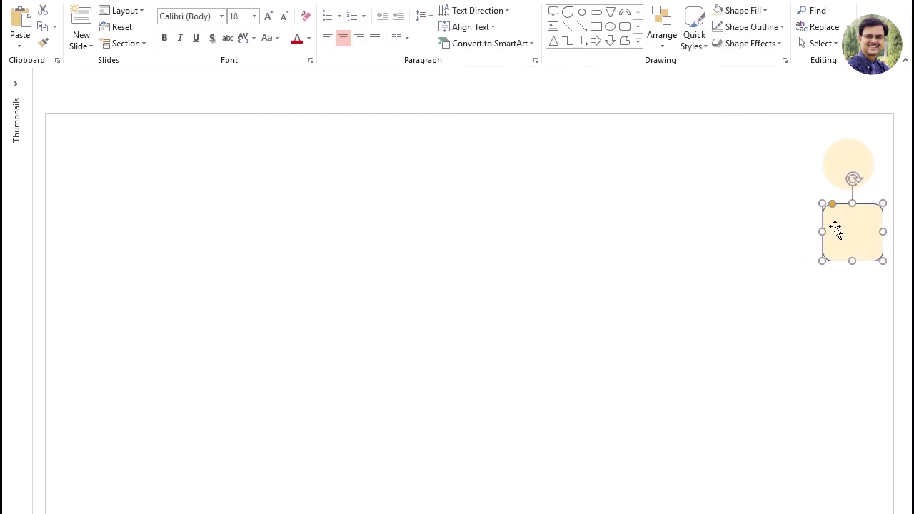
{"action": "left_click", "coordinate": [782, 27]}
{"action": "left_click", "coordinate": [750, 182]}
{"action": "left_click", "coordinate": [741, 85]}
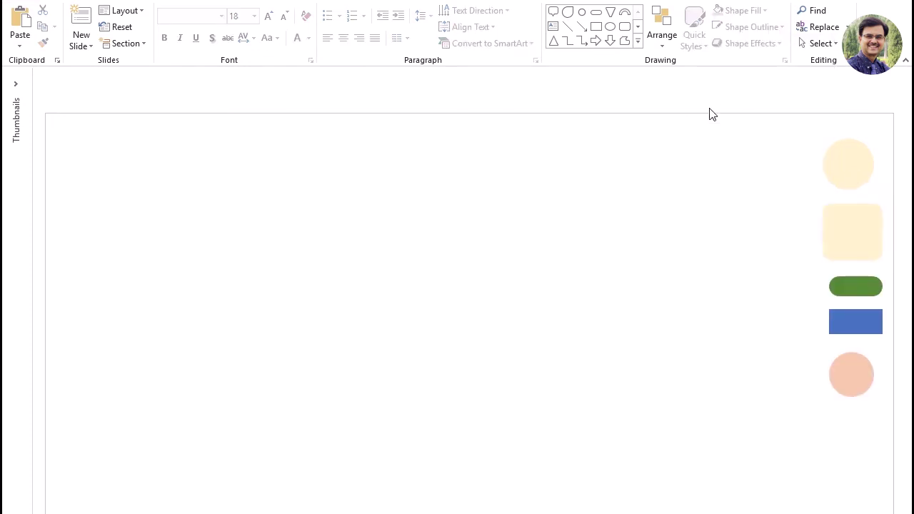
{"action": "left_click", "coordinate": [861, 243]}
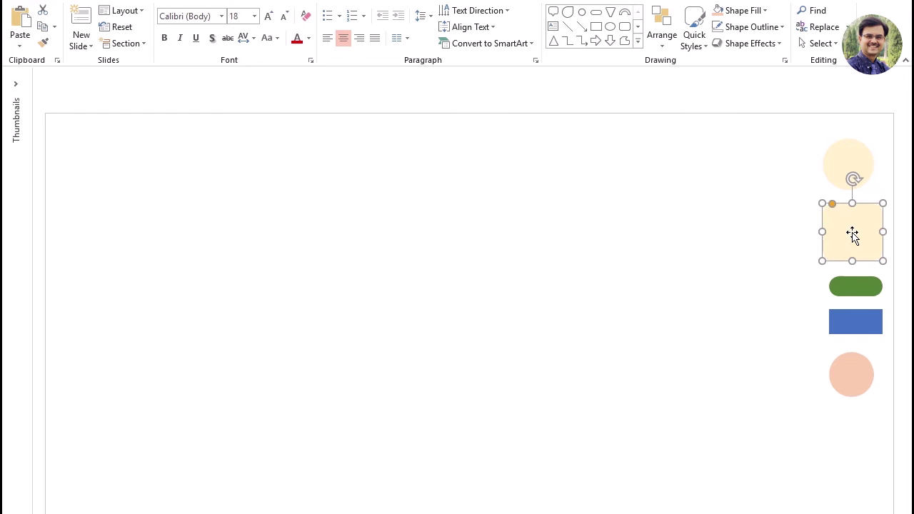
Step: Copy the cream rounded square to the upper middle and enlarge it to about 126 by 120
{"action": "left_click_drag", "start_coordinate": [853, 234], "coordinate": [600, 244]}
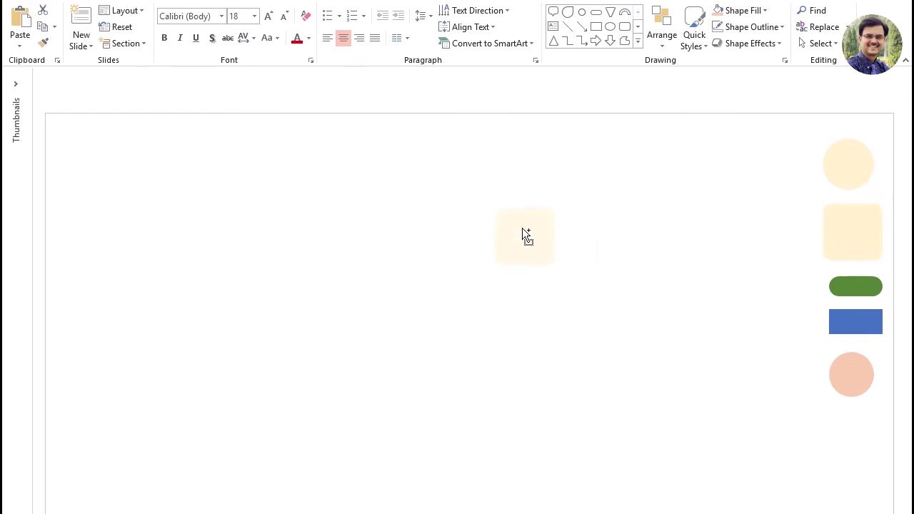
{"action": "left_click_drag", "start_coordinate": [522, 229], "coordinate": [507, 219]}
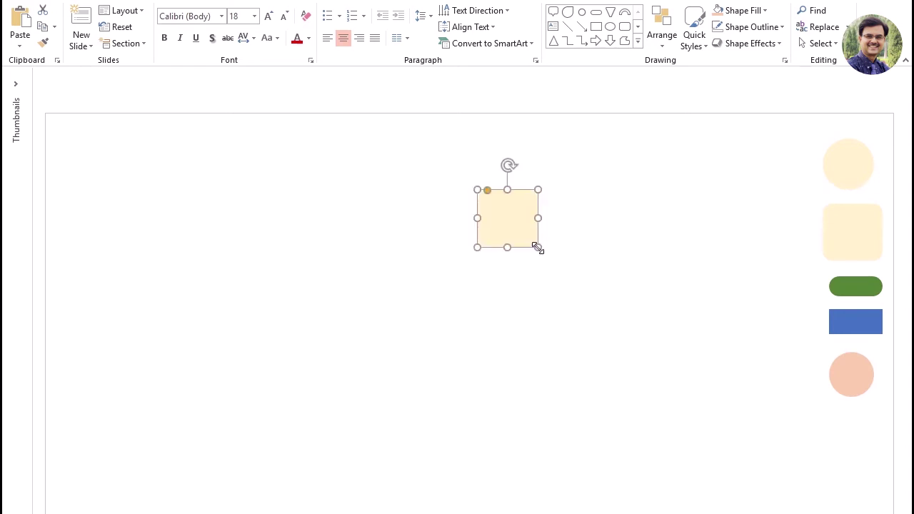
{"action": "left_click_drag", "start_coordinate": [537, 248], "coordinate": [567, 275]}
{"action": "left_click_drag", "start_coordinate": [567, 230], "coordinate": [555, 234]}
{"action": "left_click", "coordinate": [606, 292]}
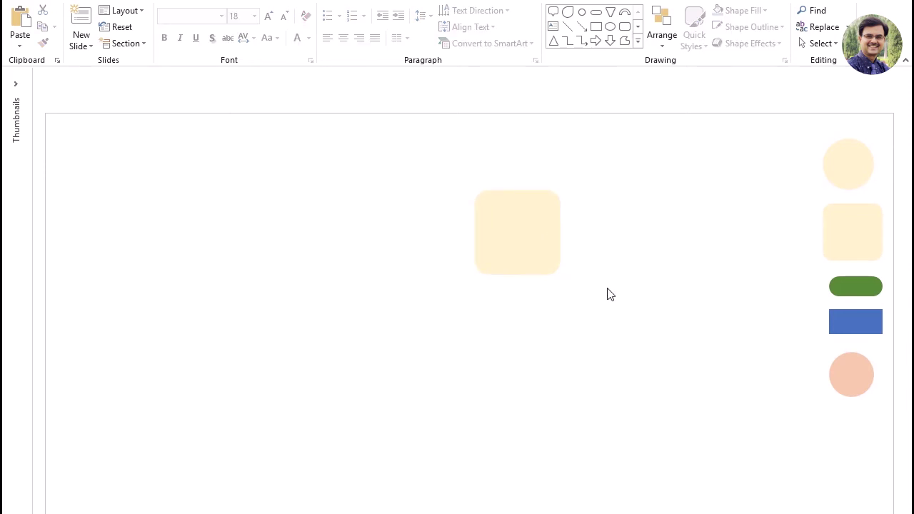
Step: Place a copy of the peach circle to the left of the enlarged square
{"action": "left_click", "coordinate": [537, 240]}
{"action": "left_click", "coordinate": [625, 330]}
{"action": "left_click", "coordinate": [514, 222]}
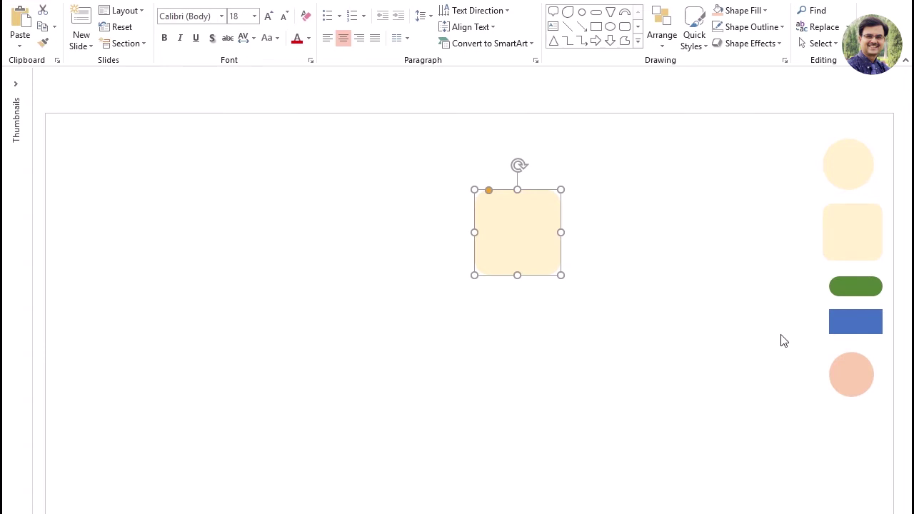
{"action": "left_click", "coordinate": [611, 294]}
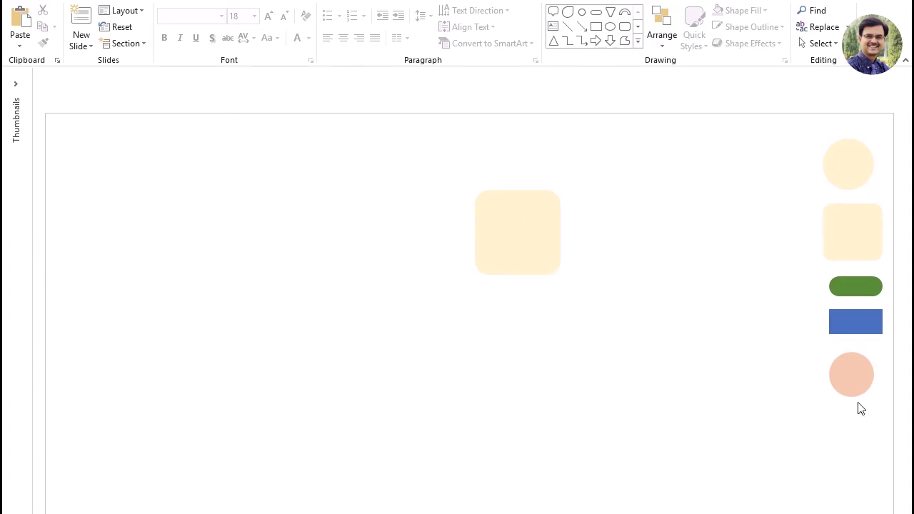
{"action": "mouse_move", "coordinate": [841, 371]}
{"action": "left_mouse_down"}
{"action": "mouse_move", "coordinate": [382, 247]}
{"action": "mouse_move", "coordinate": [300, 211]}
{"action": "left_mouse_up"}
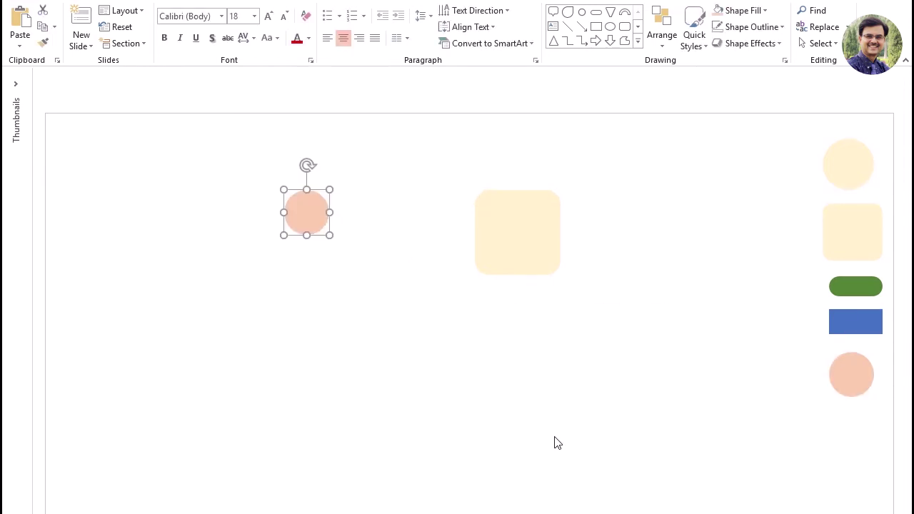
Step: Fill the peach circle copy black
{"action": "left_click", "coordinate": [840, 164]}
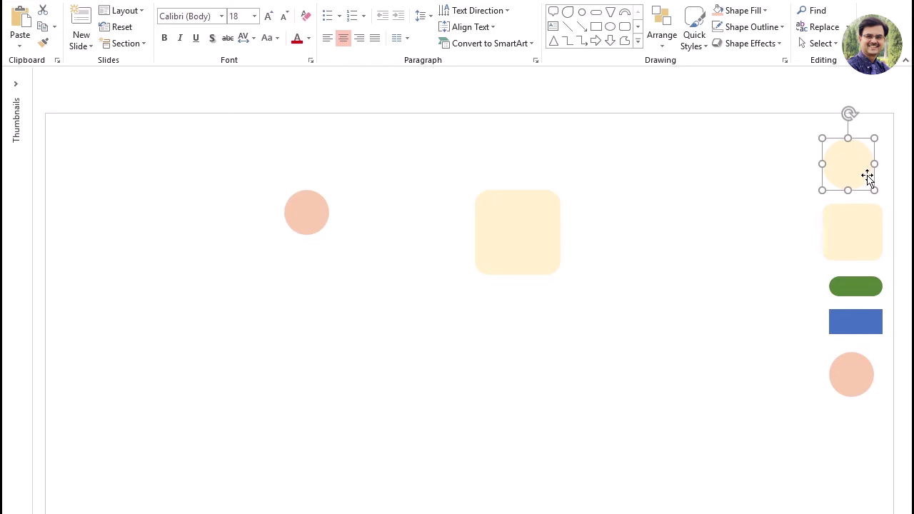
{"action": "left_click", "coordinate": [322, 216]}
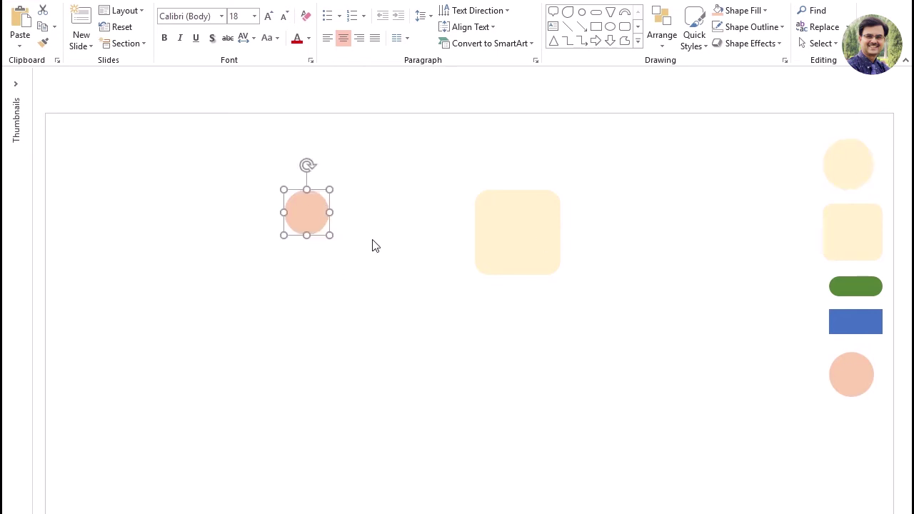
{"action": "left_click", "coordinate": [763, 11]}
{"action": "left_click", "coordinate": [729, 42]}
{"action": "left_click", "coordinate": [373, 319]}
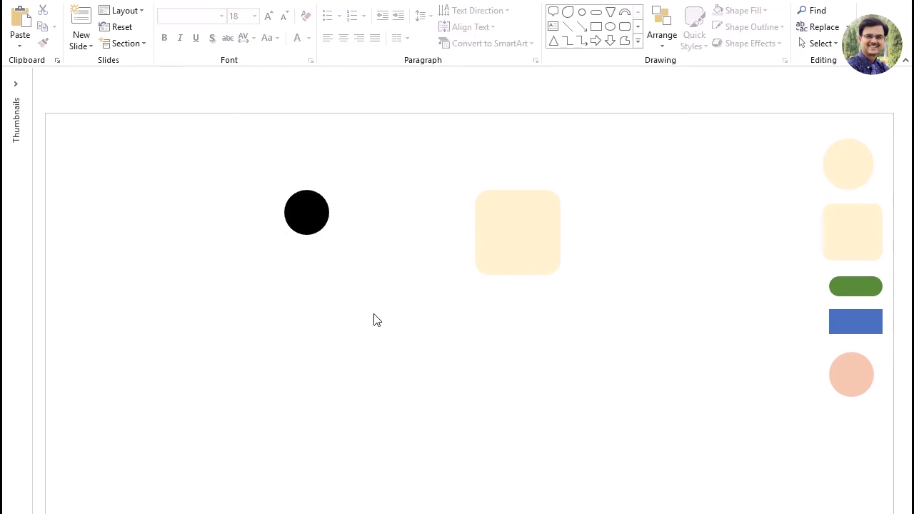
Step: Place a copy of the cream circle on the black circle and fill it white
{"action": "mouse_move", "coordinate": [850, 166]}
{"action": "left_mouse_down"}
{"action": "mouse_move", "coordinate": [318, 227]}
{"action": "mouse_move", "coordinate": [318, 237]}
{"action": "mouse_move", "coordinate": [303, 214]}
{"action": "left_mouse_up"}
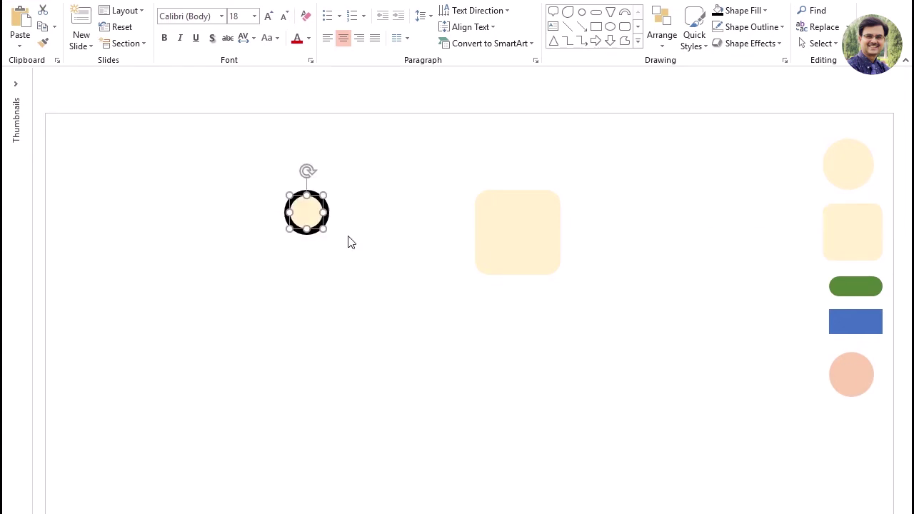
{"action": "left_click", "coordinate": [348, 242]}
{"action": "left_click", "coordinate": [314, 225]}
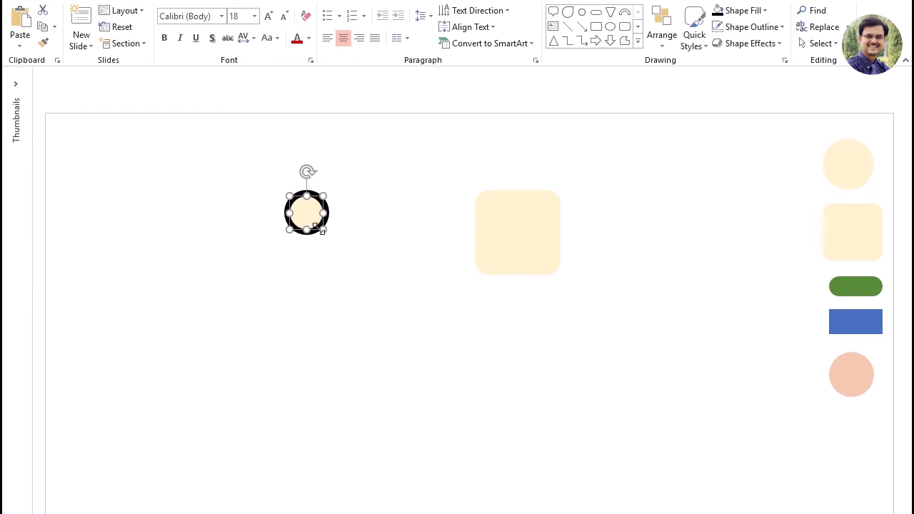
{"action": "left_click", "coordinate": [372, 253]}
{"action": "left_click", "coordinate": [314, 221]}
{"action": "left_click", "coordinate": [346, 241]}
{"action": "left_click", "coordinate": [311, 222]}
{"action": "left_click", "coordinate": [765, 11]}
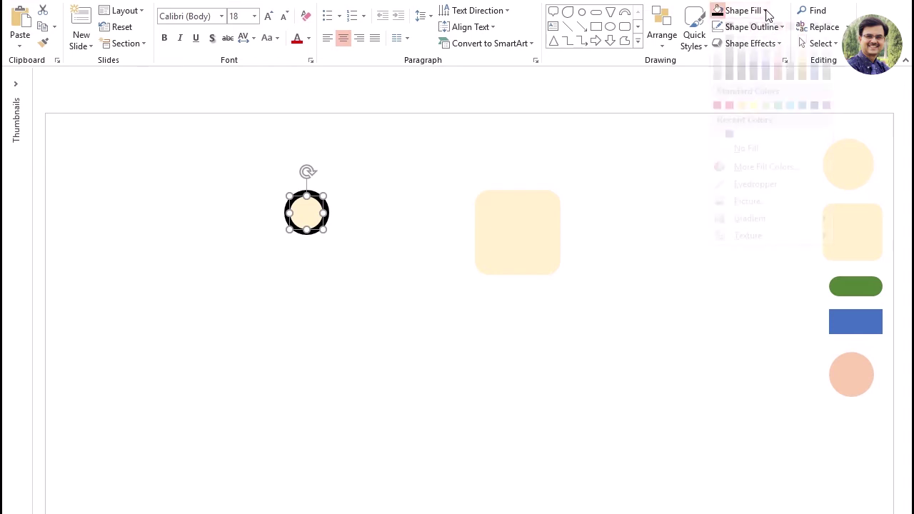
{"action": "left_click", "coordinate": [718, 43]}
{"action": "left_click", "coordinate": [400, 214]}
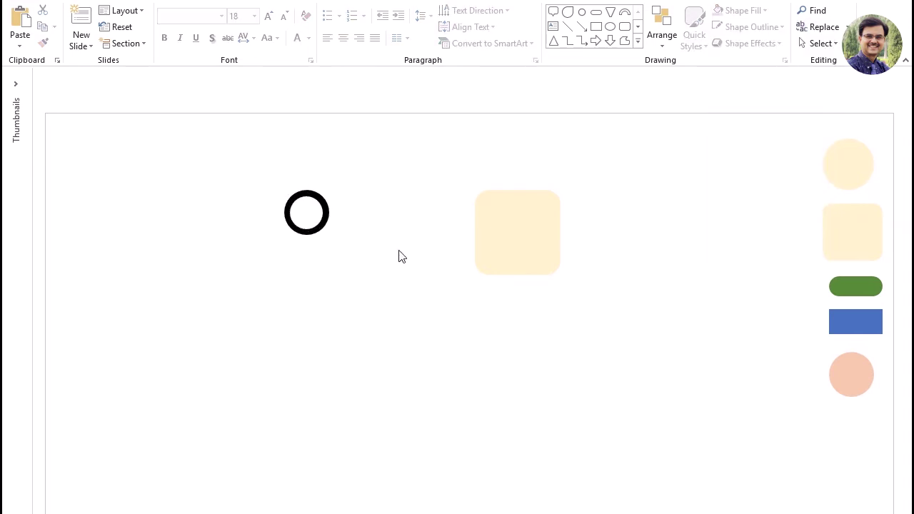
Step: Select both circles of the black ring and move it onto the cream square
{"action": "left_click_drag", "start_coordinate": [275, 172], "coordinate": [349, 266]}
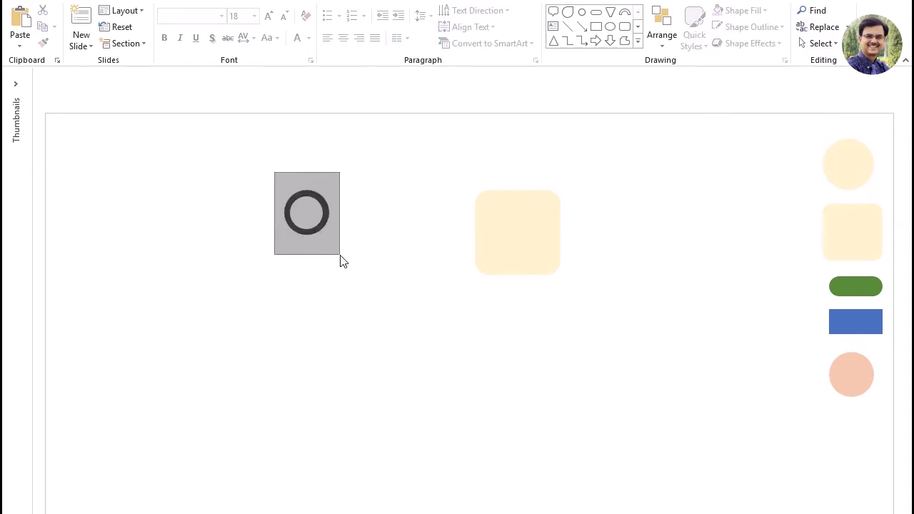
{"action": "left_click", "coordinate": [361, 318]}
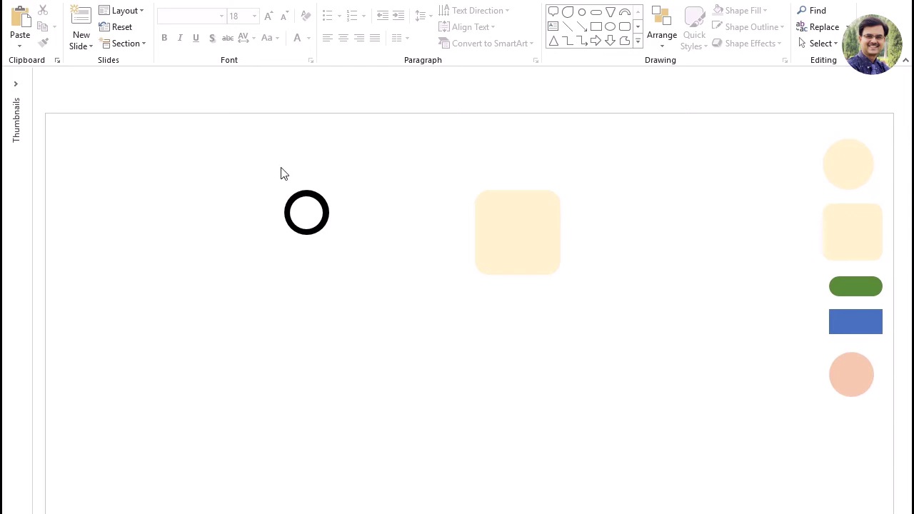
{"action": "left_click_drag", "start_coordinate": [267, 174], "coordinate": [347, 250]}
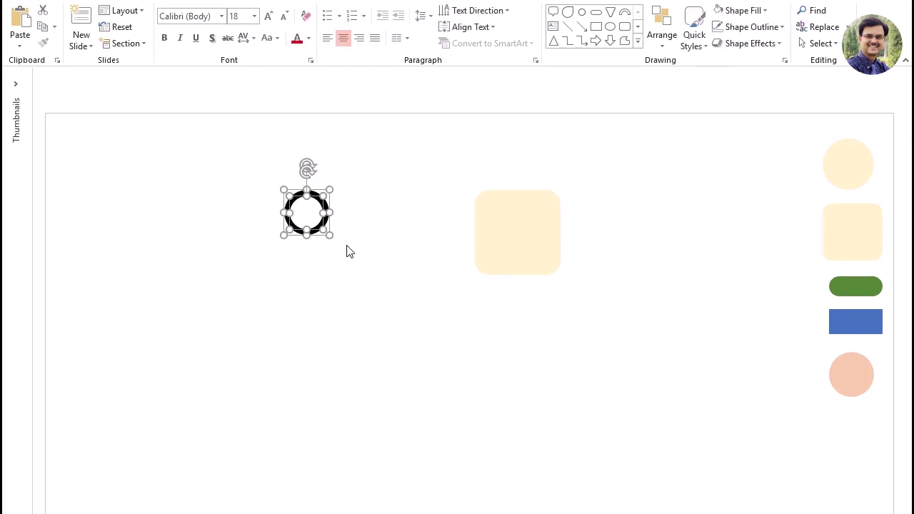
{"action": "left_click", "coordinate": [356, 286]}
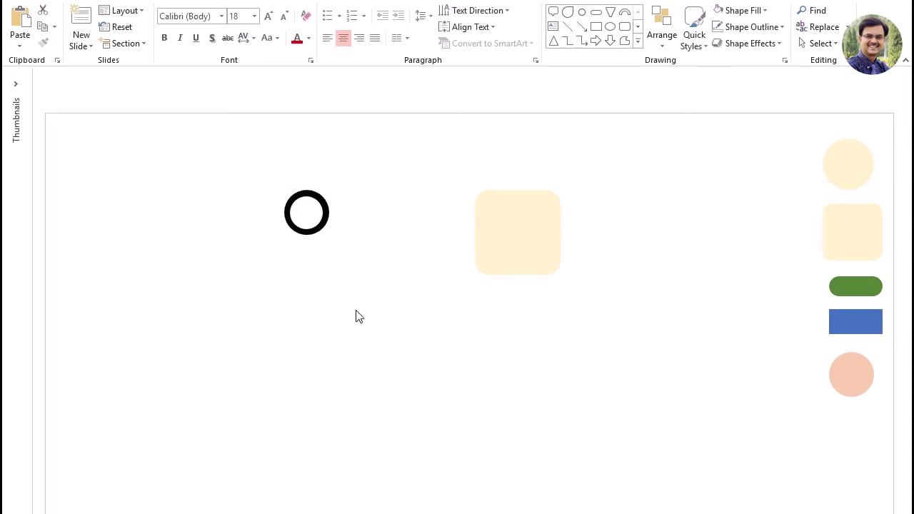
{"action": "left_click_drag", "start_coordinate": [319, 226], "coordinate": [506, 237]}
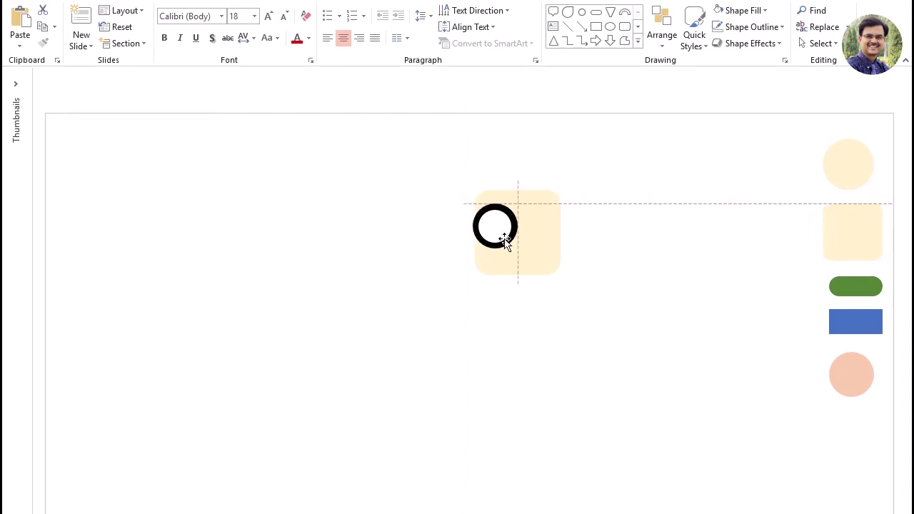
Step: Resize the ring on the face and duplicate it to the right as the second lens
{"action": "left_click_drag", "start_coordinate": [506, 238], "coordinate": [506, 239]}
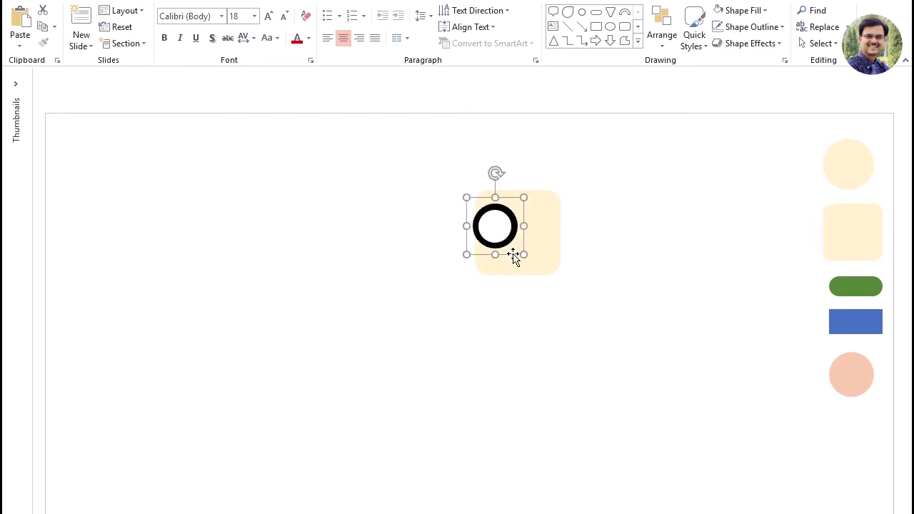
{"action": "left_click_drag", "start_coordinate": [525, 255], "coordinate": [506, 247]}
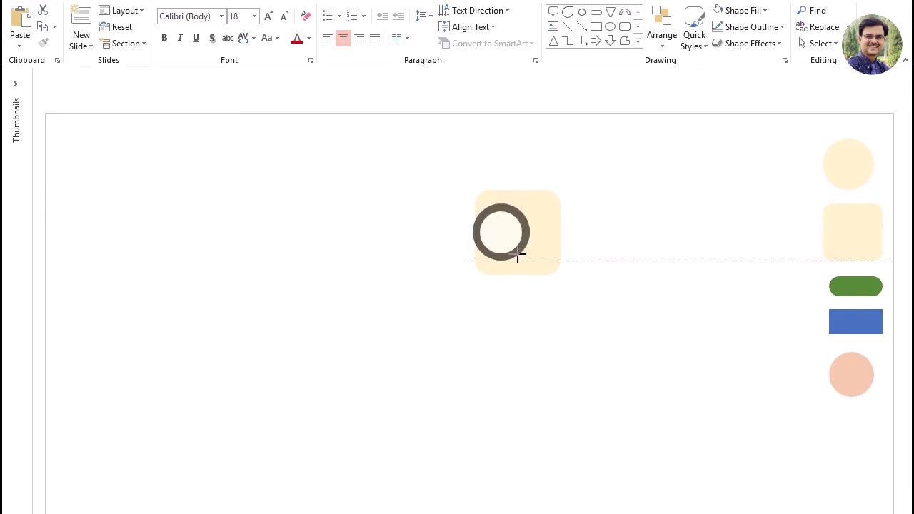
{"action": "left_click_drag", "start_coordinate": [505, 248], "coordinate": [556, 230]}
{"action": "left_click", "coordinate": [597, 284]}
Step: Resize the right ring to match the left ring
{"action": "left_click", "coordinate": [555, 248]}
{"action": "left_click_drag", "start_coordinate": [561, 246], "coordinate": [571, 254]}
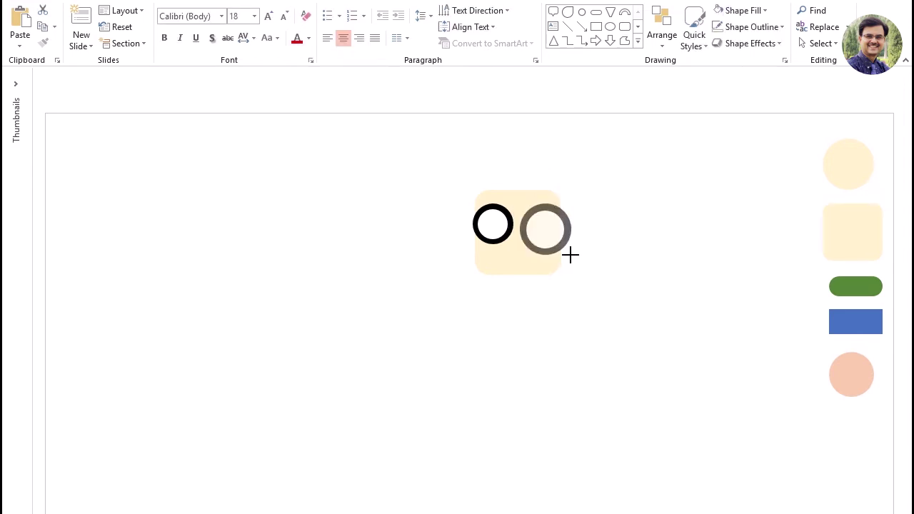
{"action": "left_click_drag", "start_coordinate": [571, 254], "coordinate": [563, 251]}
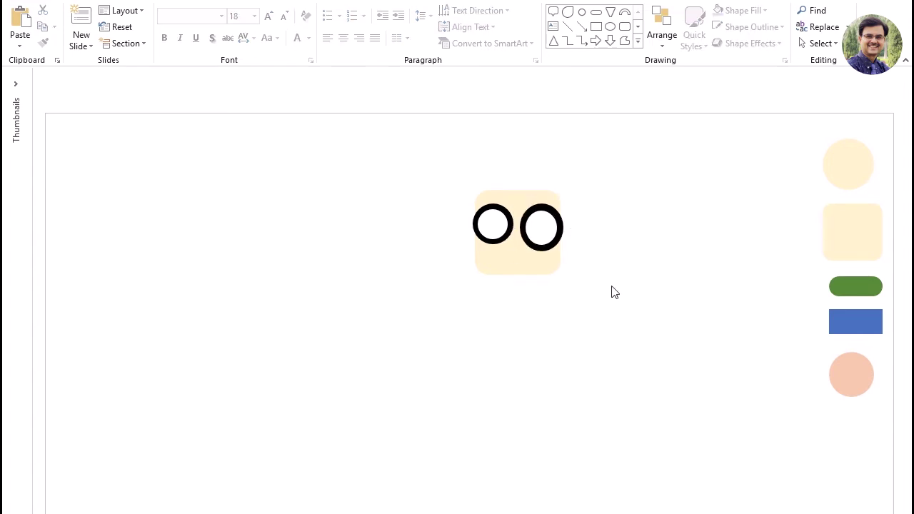
{"action": "key", "text": "ctrl+z"}
{"action": "left_click", "coordinate": [601, 305]}
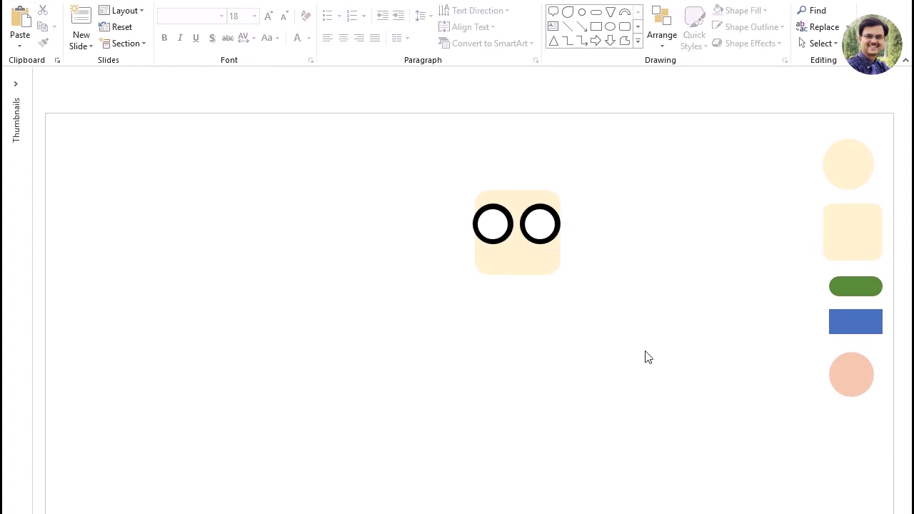
Step: Select the two rings individually and together to compare their sizes
{"action": "left_click", "coordinate": [494, 225]}
{"action": "left_click", "coordinate": [561, 228], "text": "shift"}
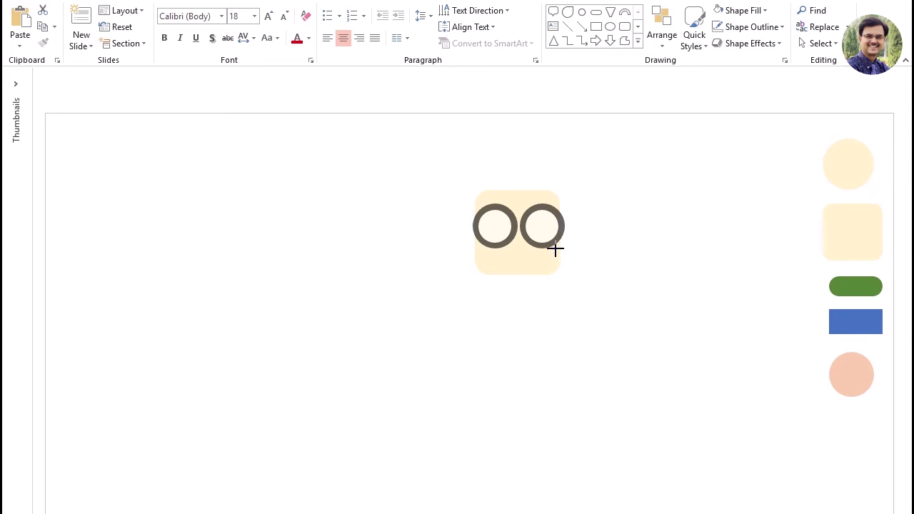
{"action": "left_click", "coordinate": [593, 271]}
{"action": "left_click", "coordinate": [495, 219]}
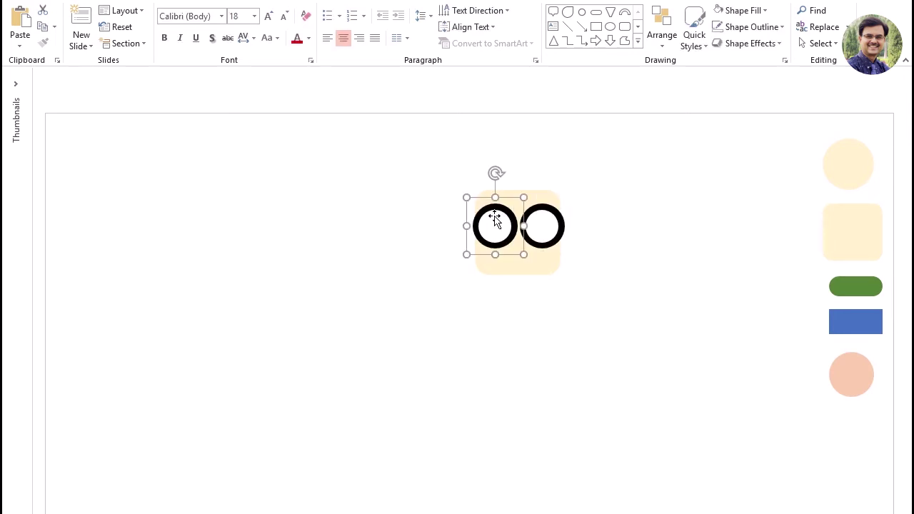
{"action": "left_click", "coordinate": [549, 226]}
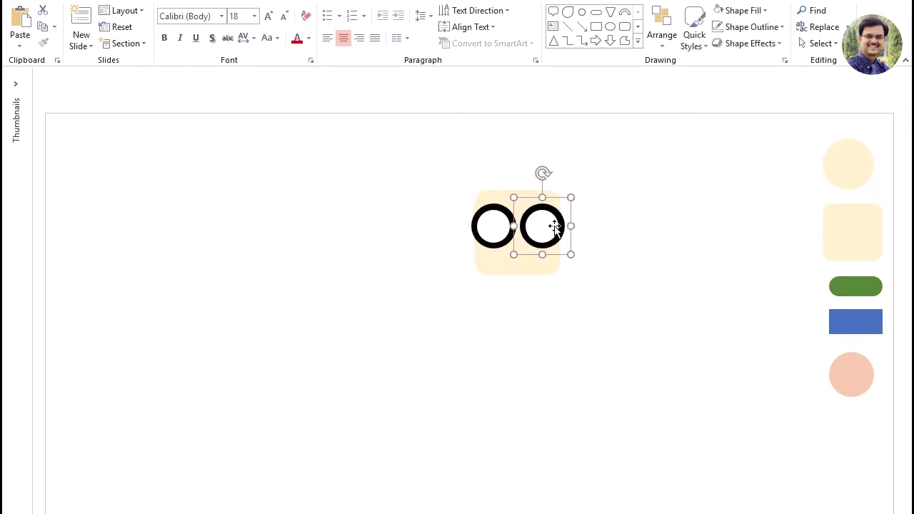
{"action": "left_click", "coordinate": [481, 225], "text": "shift"}
{"action": "left_click", "coordinate": [645, 268]}
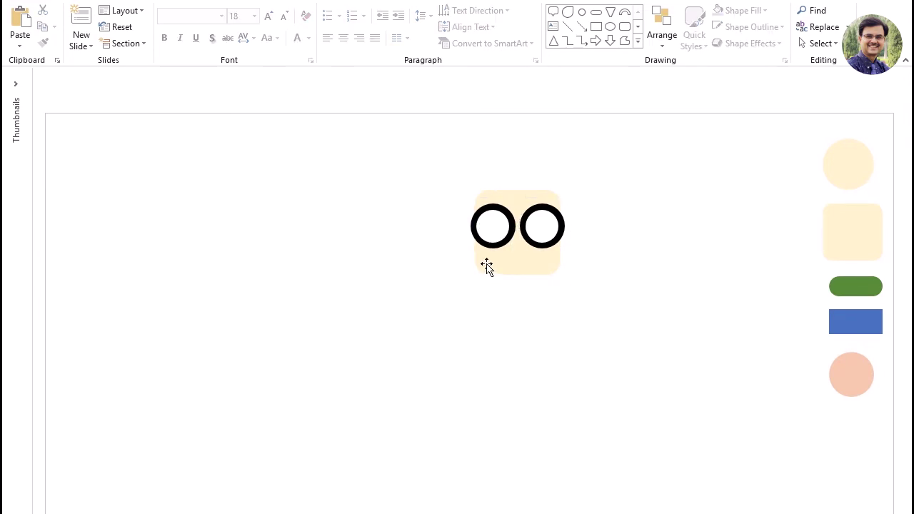
{"action": "left_click", "coordinate": [875, 323]}
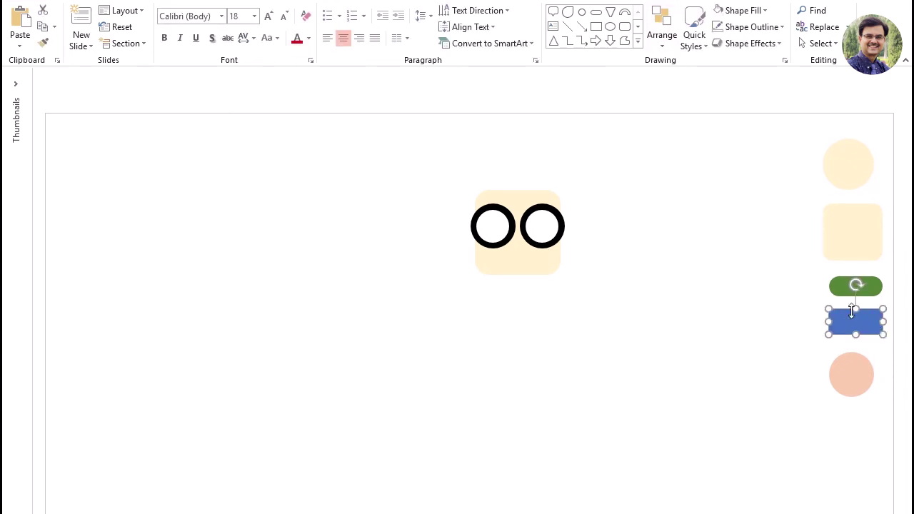
Step: Duplicate the blue rectangle, fill the copy black, and make it a thin bar
{"action": "left_click_drag", "start_coordinate": [857, 329], "coordinate": [630, 209]}
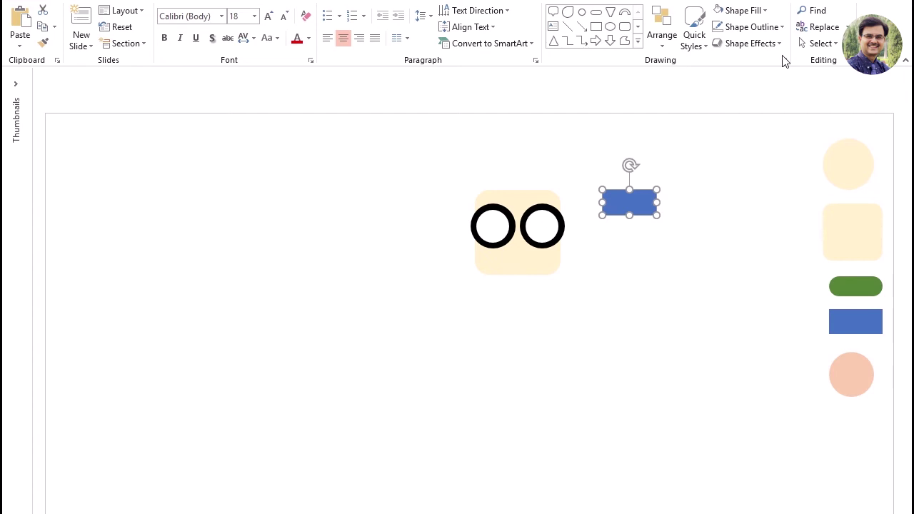
{"action": "left_click", "coordinate": [766, 11]}
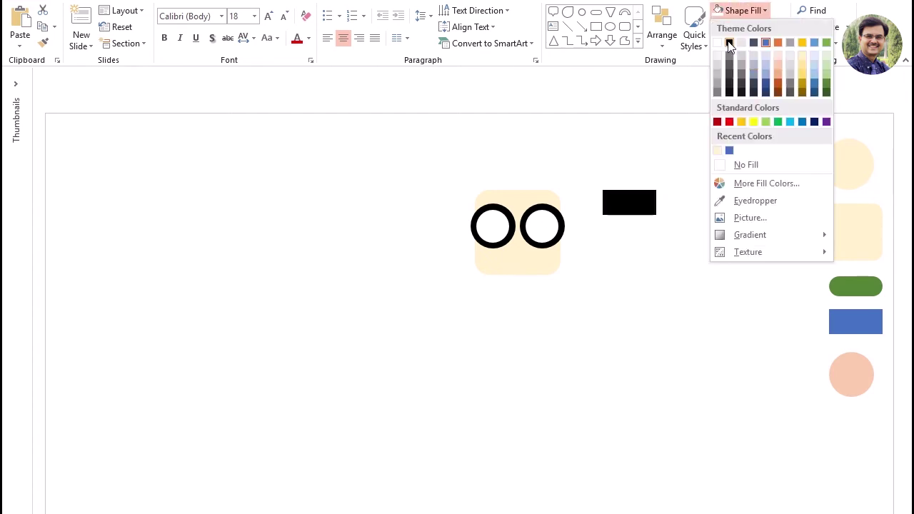
{"action": "left_click", "coordinate": [730, 40]}
{"action": "mouse_move", "coordinate": [629, 218]}
{"action": "left_mouse_down"}
{"action": "mouse_move", "coordinate": [635, 194]}
{"action": "mouse_move", "coordinate": [619, 203]}
{"action": "mouse_move", "coordinate": [586, 187]}
{"action": "mouse_move", "coordinate": [607, 188]}
{"action": "mouse_move", "coordinate": [618, 235]}
{"action": "mouse_move", "coordinate": [593, 227]}
{"action": "mouse_move", "coordinate": [592, 239]}
{"action": "left_mouse_up"}
Step: Move the thin black bar between the two rings as the glasses bridge
{"action": "key", "text": "Escape"}
{"action": "left_click", "coordinate": [593, 238]}
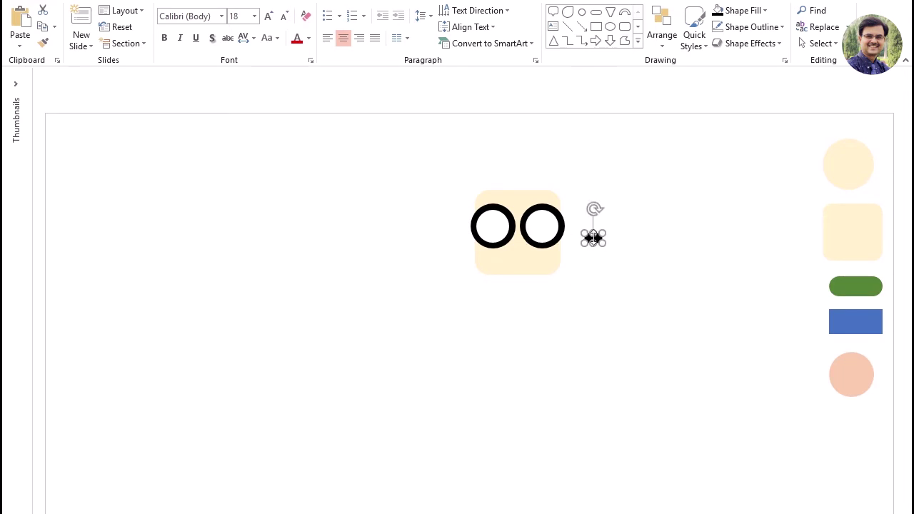
{"action": "left_click_drag", "start_coordinate": [593, 238], "coordinate": [593, 228]}
{"action": "left_click", "coordinate": [669, 232]}
{"action": "left_click_drag", "start_coordinate": [593, 228], "coordinate": [517, 227]}
{"action": "left_click", "coordinate": [858, 330]}
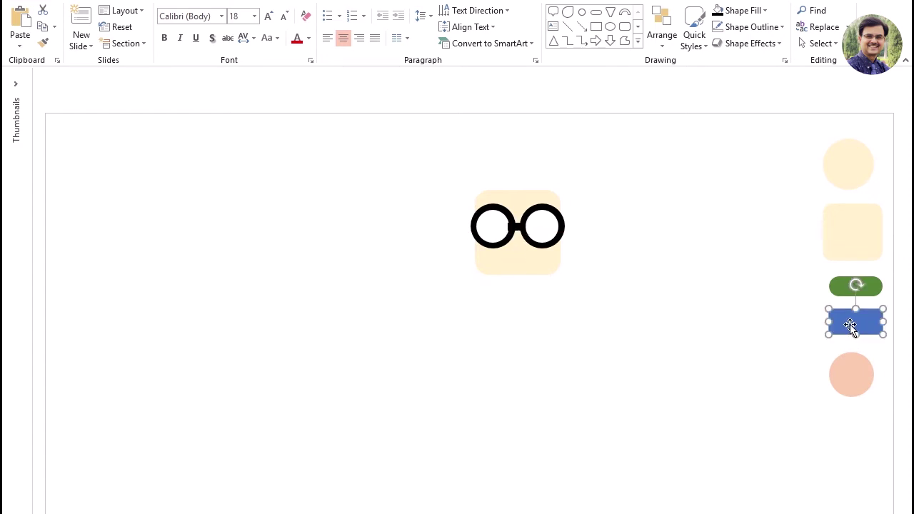
{"action": "left_click", "coordinate": [519, 227]}
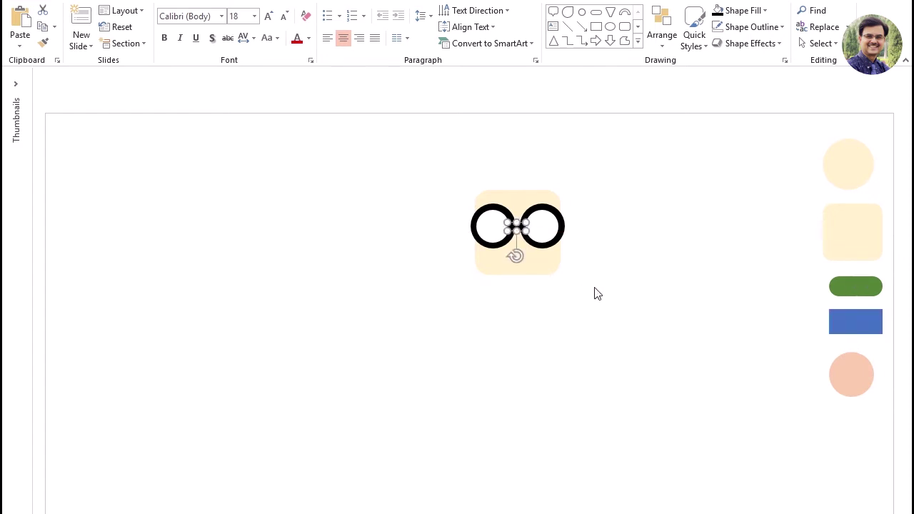
{"action": "left_click", "coordinate": [620, 272]}
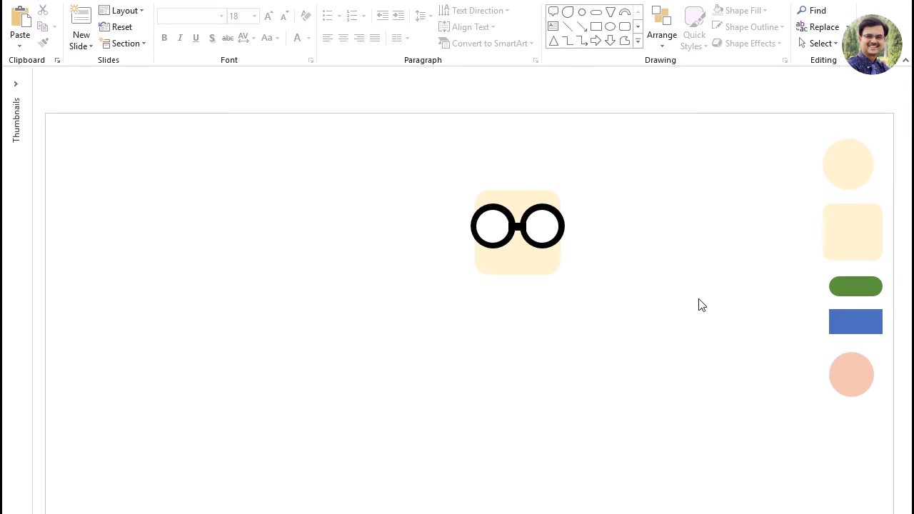
{"action": "left_click", "coordinate": [861, 183]}
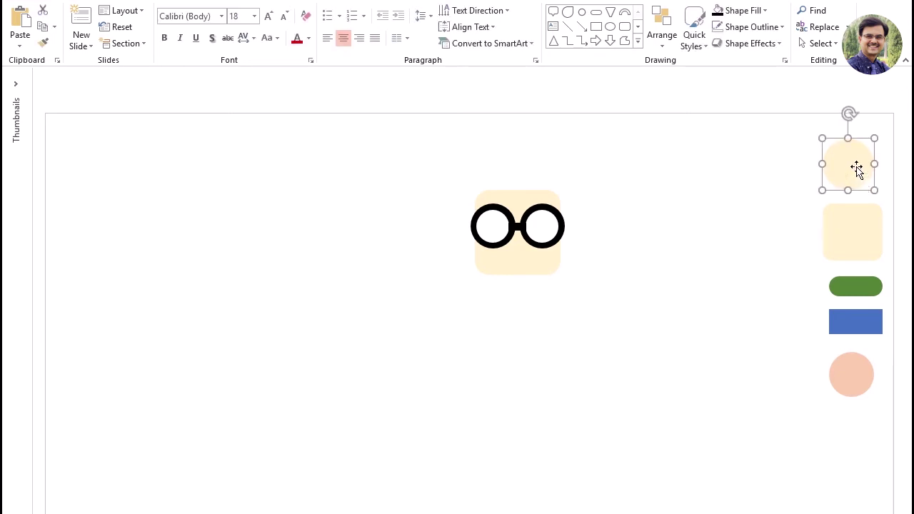
Step: Move the beige circle below the face, duplicate it, and fill the copy black
{"action": "left_click_drag", "start_coordinate": [849, 155], "coordinate": [628, 279]}
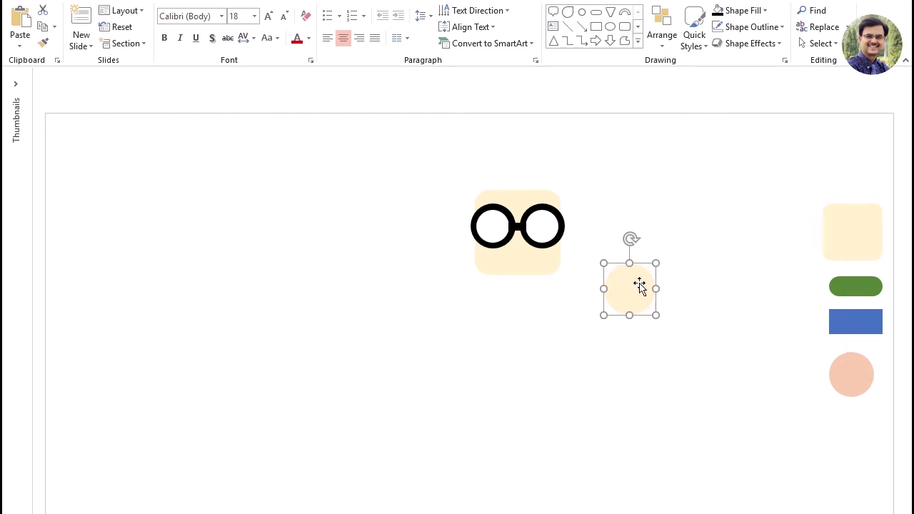
{"action": "mouse_move", "coordinate": [629, 289]}
{"action": "left_mouse_down"}
{"action": "mouse_move", "coordinate": [592, 314]}
{"action": "mouse_move", "coordinate": [645, 315]}
{"action": "left_mouse_up"}
{"action": "left_click", "coordinate": [698, 374]}
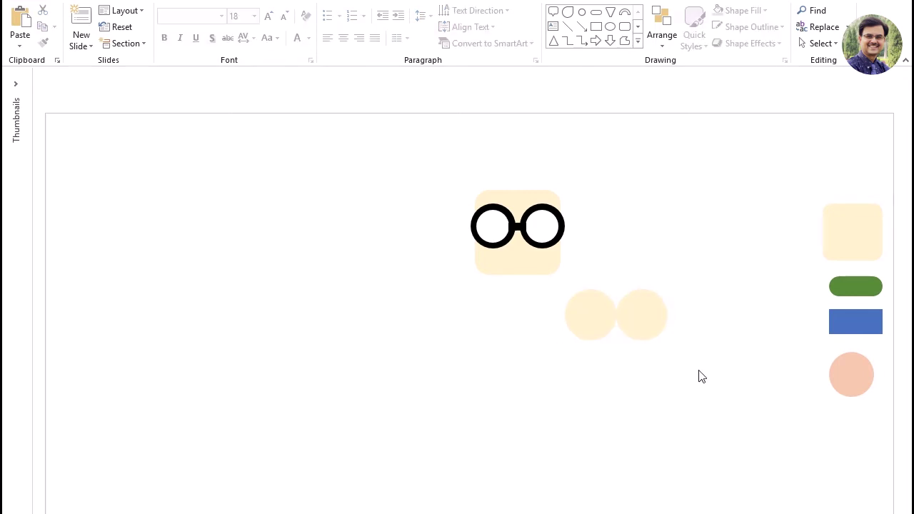
{"action": "left_click", "coordinate": [640, 323]}
{"action": "left_click", "coordinate": [757, 11]}
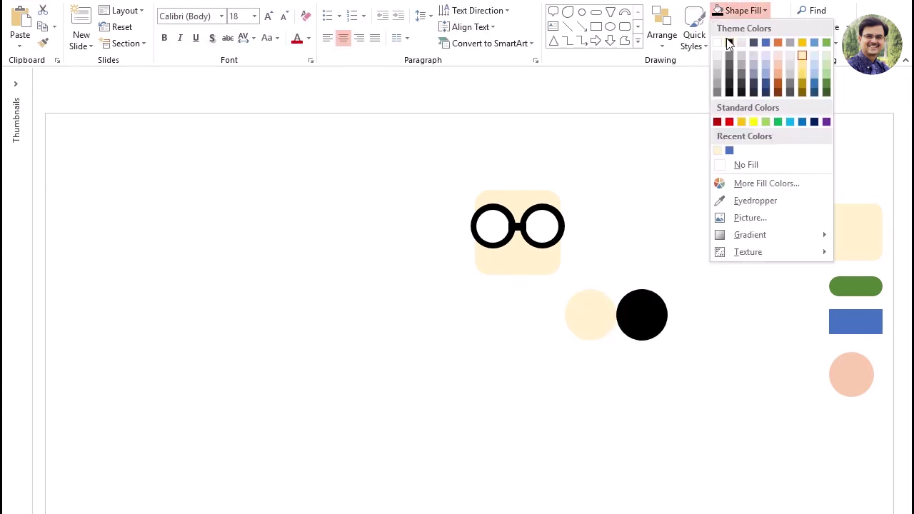
{"action": "left_click", "coordinate": [730, 43]}
{"action": "left_click", "coordinate": [608, 358]}
Step: Shrink the black circle into a pupil and place it inside the right lens
{"action": "left_click", "coordinate": [598, 322]}
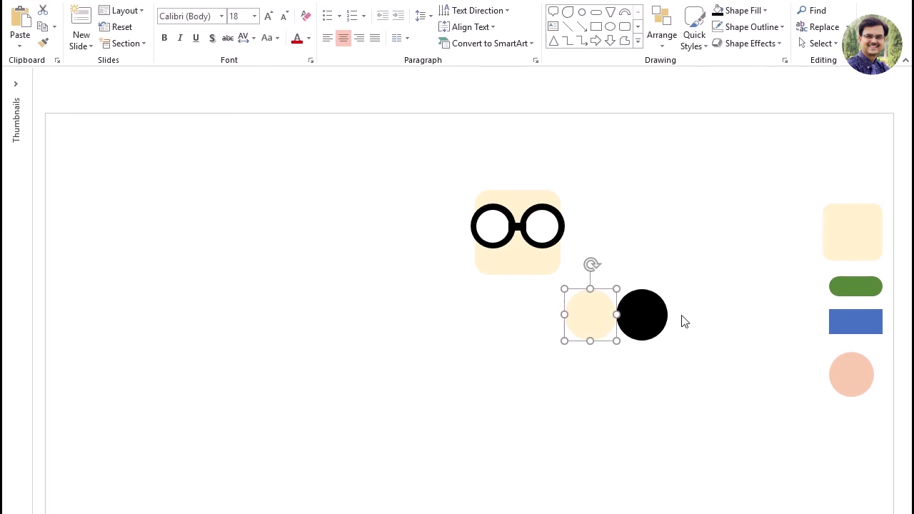
{"action": "mouse_move", "coordinate": [657, 317]}
{"action": "left_mouse_down"}
{"action": "mouse_move", "coordinate": [621, 327]}
{"action": "mouse_move", "coordinate": [615, 319]}
{"action": "left_mouse_up"}
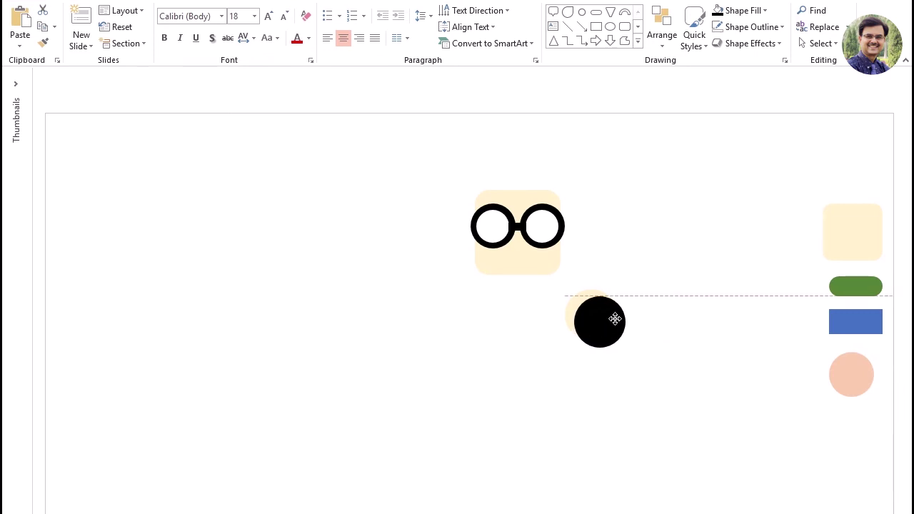
{"action": "left_click_drag", "start_coordinate": [615, 320], "coordinate": [615, 320]}
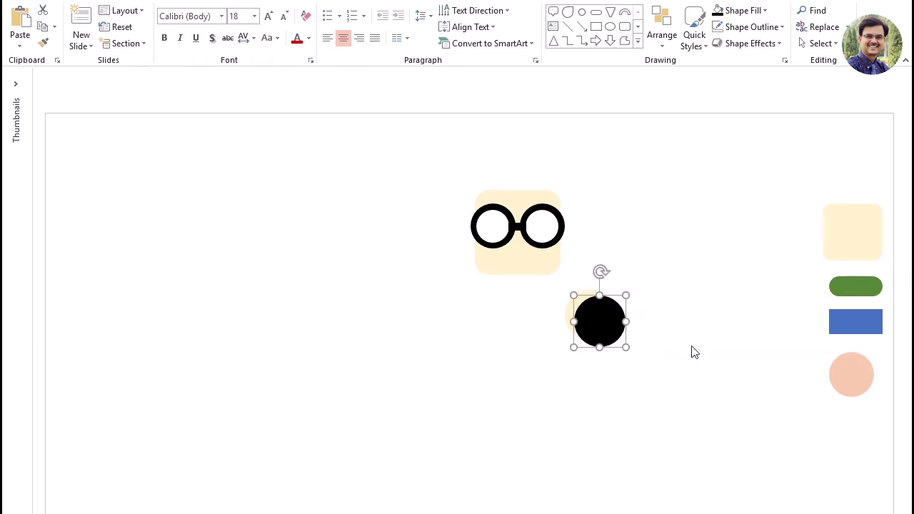
{"action": "left_click_drag", "start_coordinate": [626, 348], "coordinate": [606, 338]}
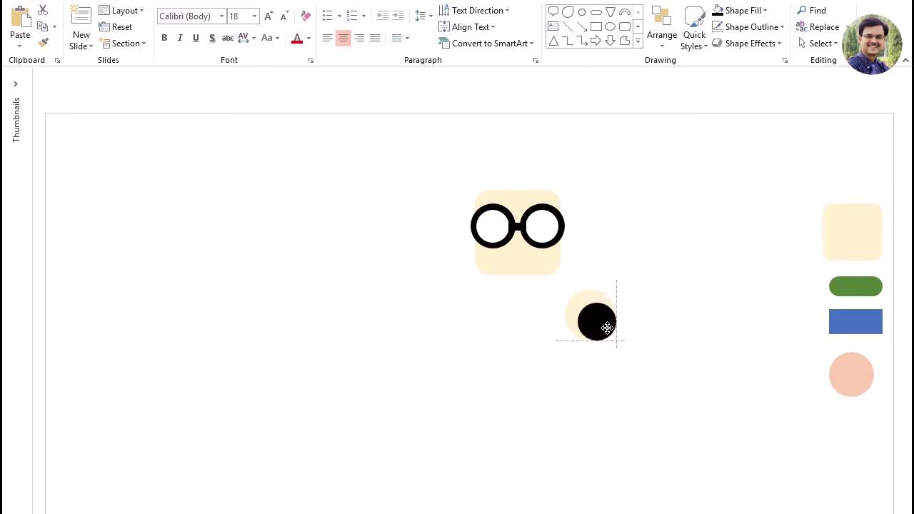
{"action": "left_click", "coordinate": [660, 355]}
{"action": "left_click", "coordinate": [596, 322]}
{"action": "left_click_drag", "start_coordinate": [617, 340], "coordinate": [545, 229]}
{"action": "left_click", "coordinate": [629, 241]}
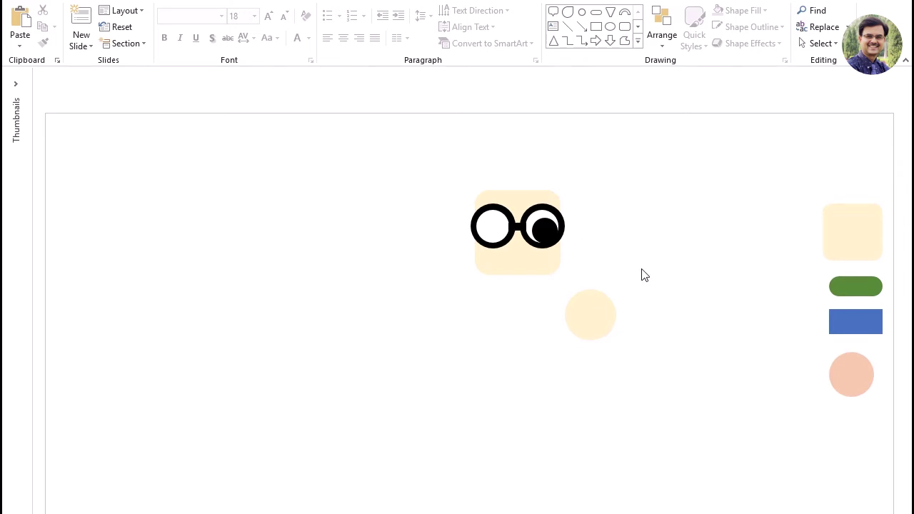
{"action": "left_click_drag", "start_coordinate": [547, 236], "coordinate": [498, 240]}
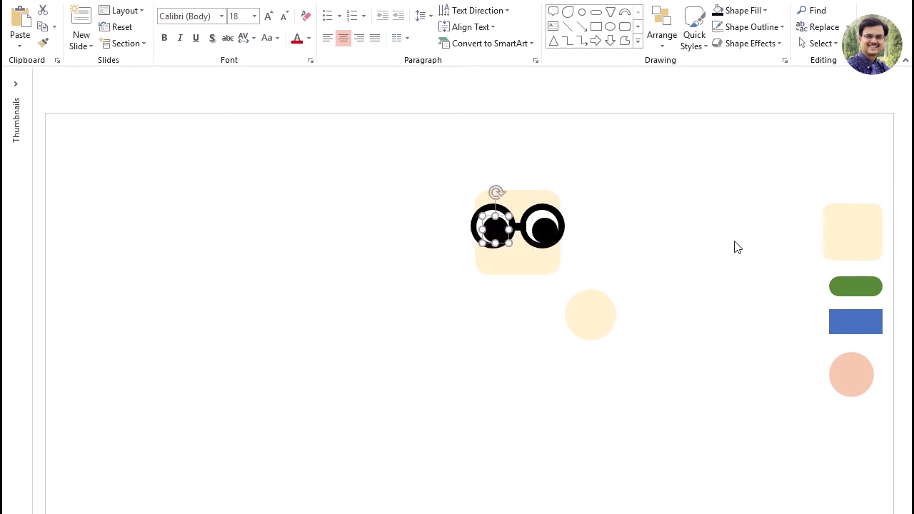
Step: Drop a pupil copy into the left lens and nudge it down-left with the arrow keys
{"action": "left_click", "coordinate": [734, 245]}
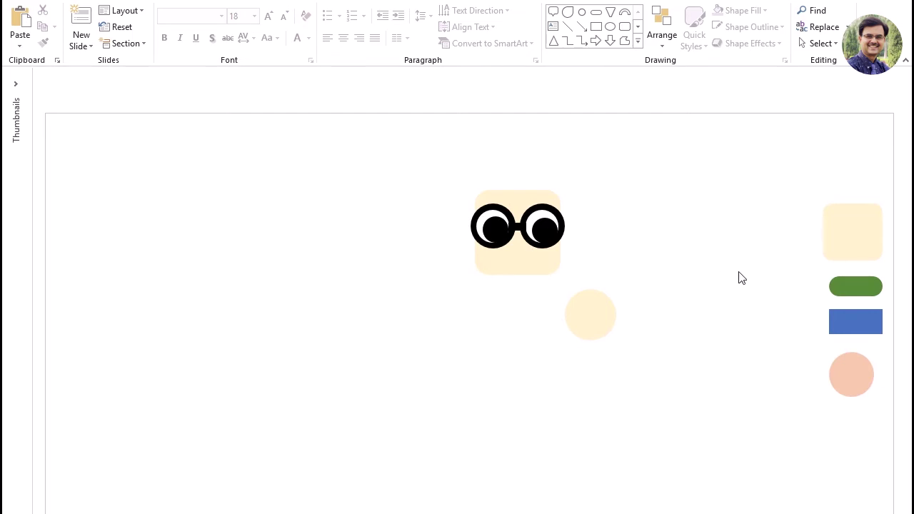
{"action": "left_click", "coordinate": [495, 227]}
{"action": "key", "text": "Left"}
{"action": "key", "text": "Down"}
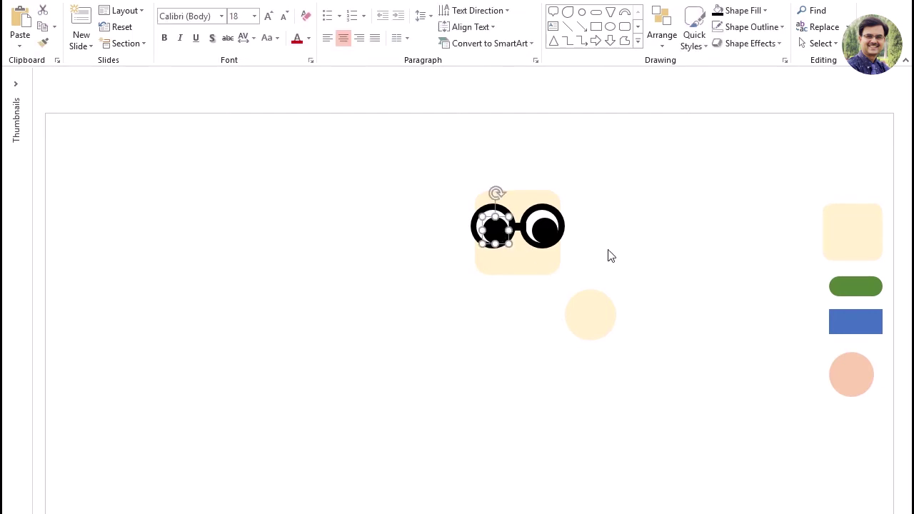
{"action": "left_click", "coordinate": [729, 231]}
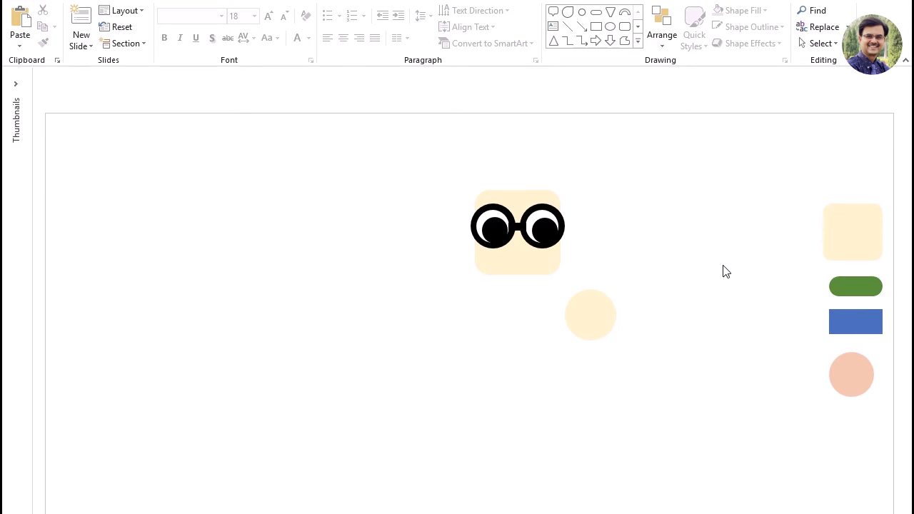
Step: Delete the small cream circle below the face
{"action": "left_click", "coordinate": [598, 314]}
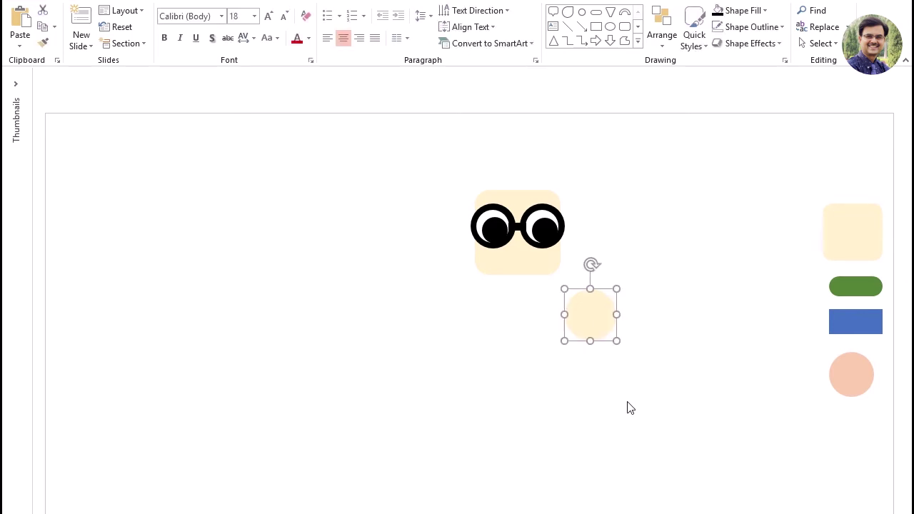
{"action": "mouse_move", "coordinate": [614, 343]}
{"action": "left_mouse_down"}
{"action": "mouse_move", "coordinate": [553, 302]}
{"action": "mouse_move", "coordinate": [592, 294]}
{"action": "mouse_move", "coordinate": [596, 283]}
{"action": "left_mouse_up"}
{"action": "left_click", "coordinate": [588, 330]}
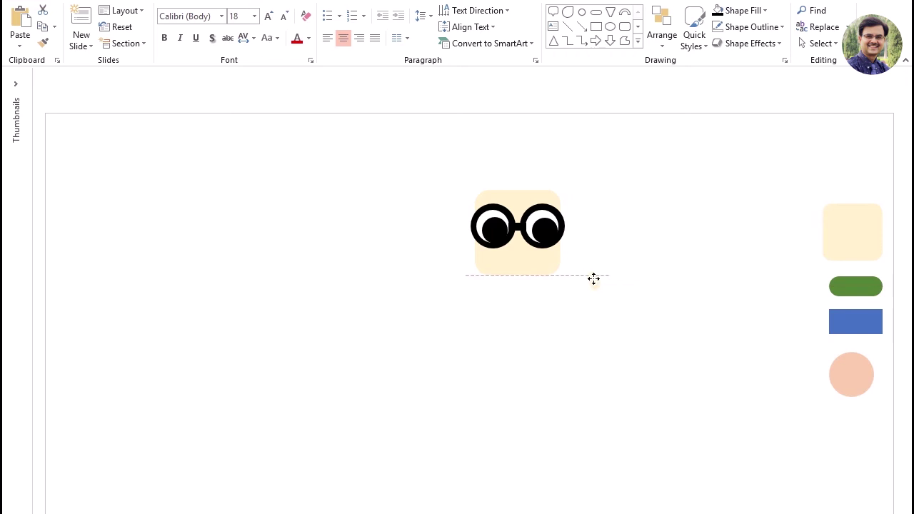
{"action": "key", "text": "Delete"}
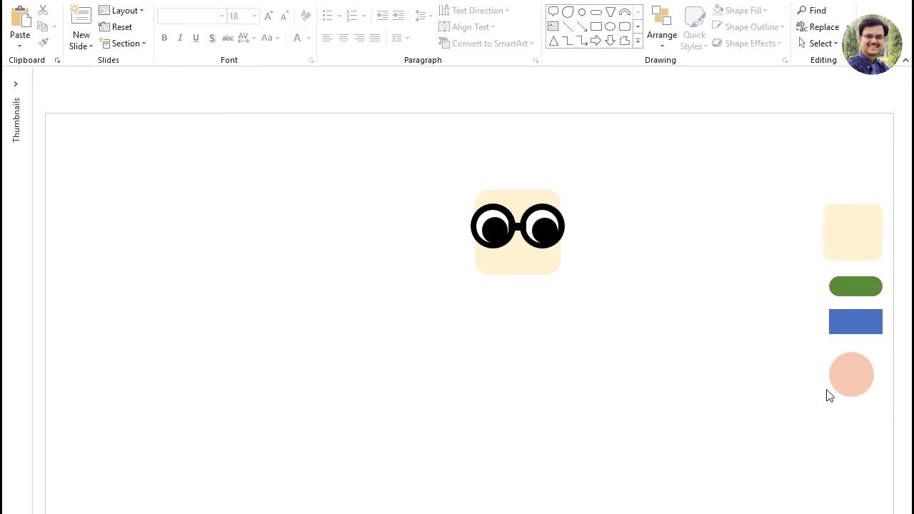
{"action": "left_click", "coordinate": [842, 383]}
Step: Copy the peach circle onto the right pupil, fill it white, and shrink it into a highlight
{"action": "mouse_move", "coordinate": [847, 374]}
{"action": "left_mouse_down"}
{"action": "mouse_move", "coordinate": [741, 330]}
{"action": "mouse_move", "coordinate": [745, 345]}
{"action": "mouse_move", "coordinate": [720, 319]}
{"action": "mouse_move", "coordinate": [550, 232]}
{"action": "left_mouse_up"}
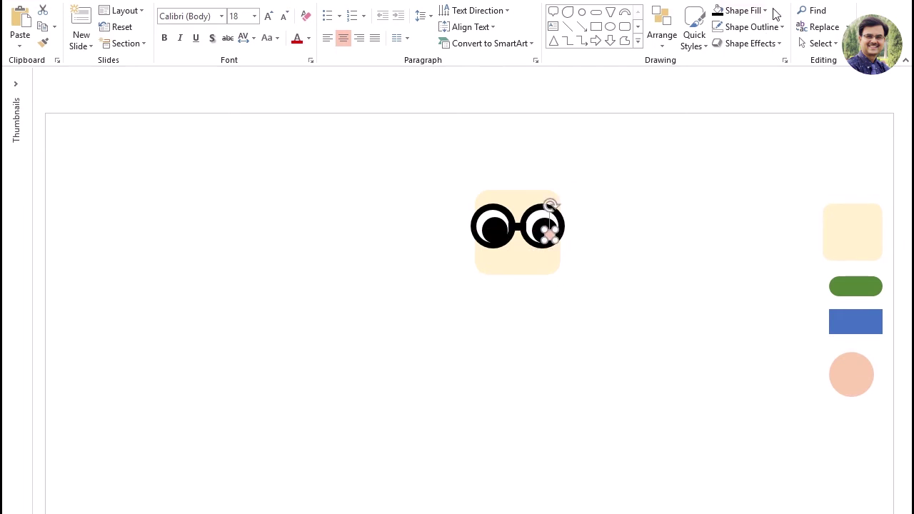
{"action": "left_click", "coordinate": [766, 11]}
{"action": "left_click", "coordinate": [718, 43]}
{"action": "left_click", "coordinate": [678, 300]}
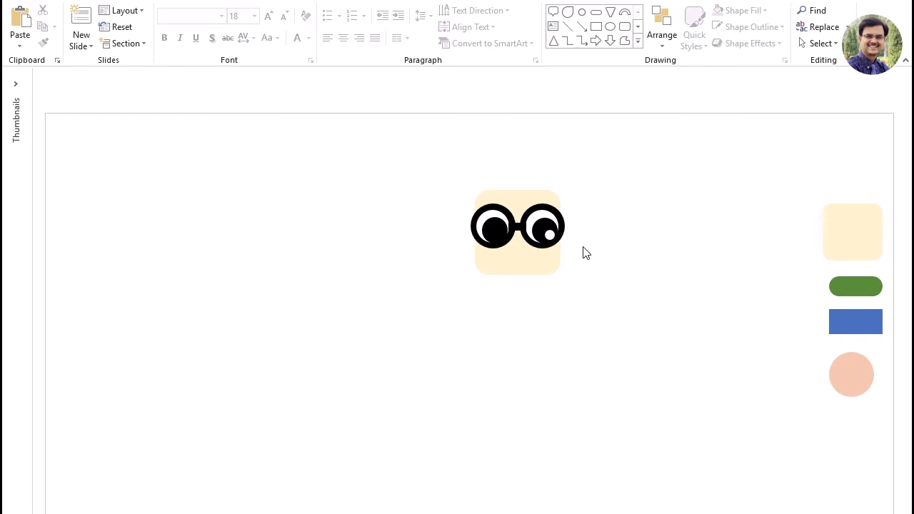
{"action": "left_click", "coordinate": [548, 234]}
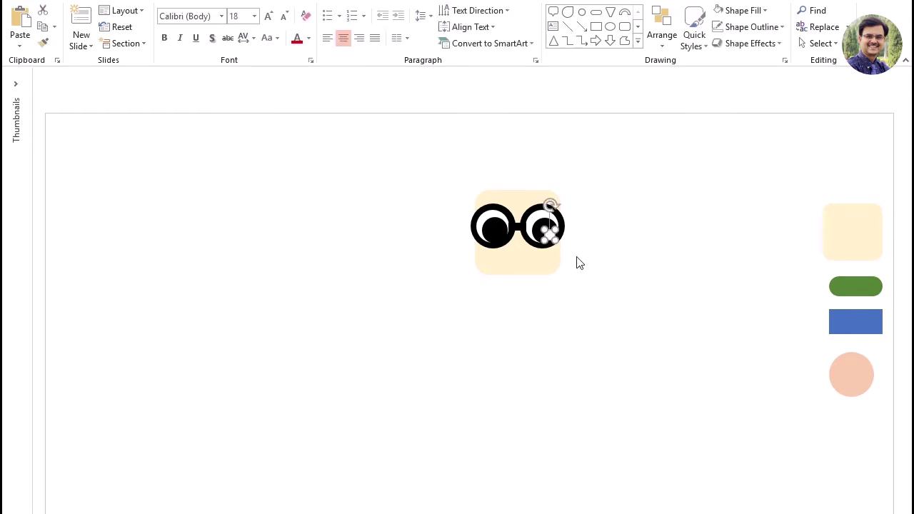
{"action": "scroll", "coordinate": [658, 330], "scroll_direction": "up", "scroll_amount": 3}
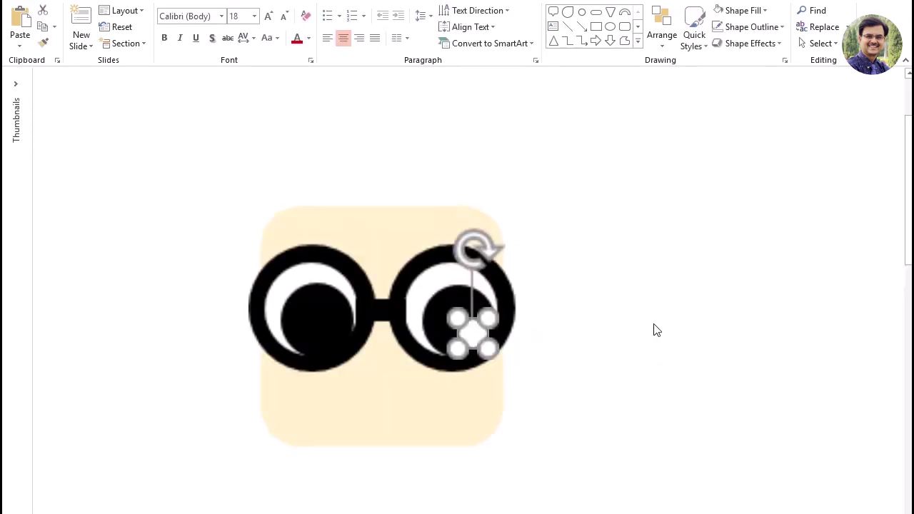
{"action": "scroll", "coordinate": [653, 328], "scroll_direction": "up", "scroll_amount": 3}
{"action": "left_click_drag", "start_coordinate": [491, 369], "coordinate": [453, 330]}
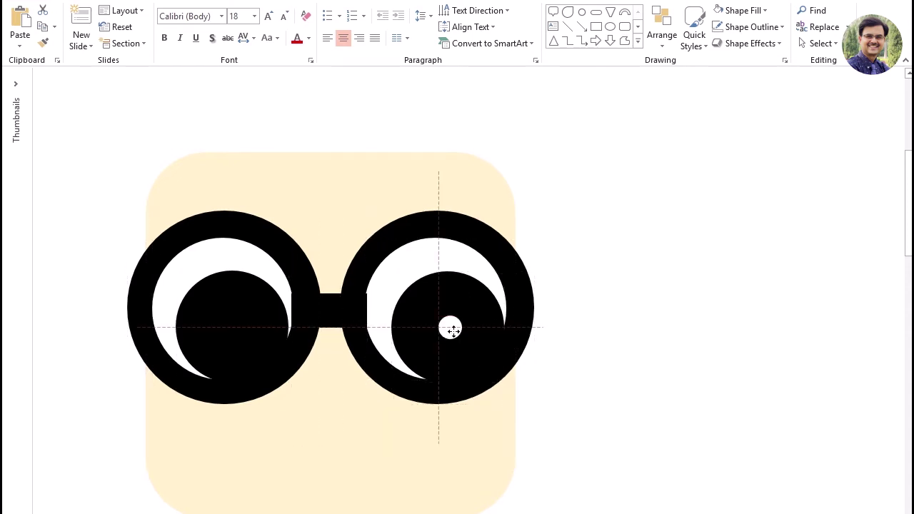
{"action": "mouse_move", "coordinate": [453, 331]}
{"action": "left_mouse_down"}
{"action": "mouse_move", "coordinate": [460, 341]}
{"action": "mouse_move", "coordinate": [244, 337]}
{"action": "left_mouse_up"}
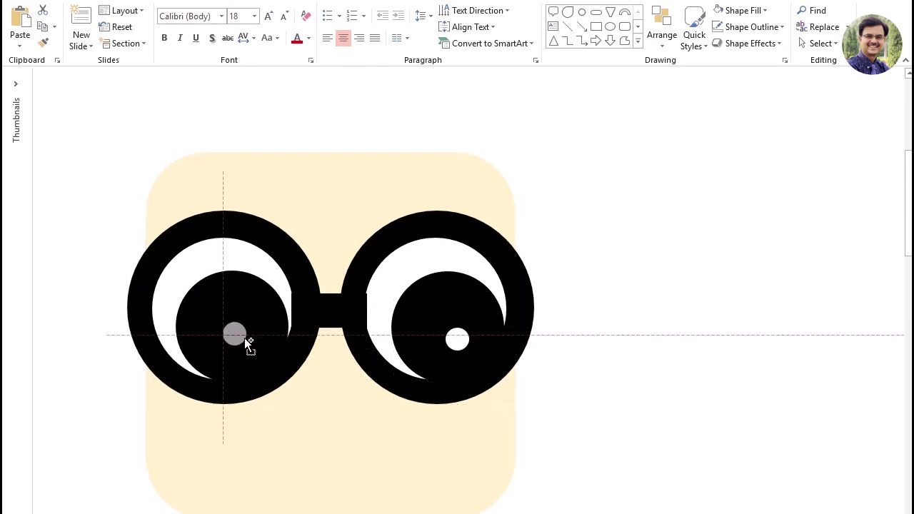
Step: Duplicate the white highlight into the left pupil, deleting the extra copy
{"action": "left_click_drag", "start_coordinate": [245, 338], "coordinate": [244, 337]}
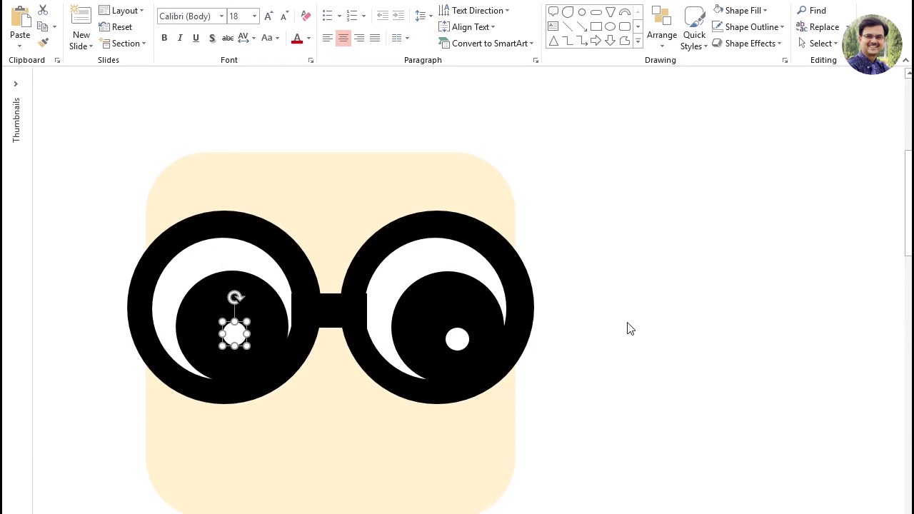
{"action": "left_click_drag", "start_coordinate": [235, 336], "coordinate": [246, 337]}
{"action": "left_click", "coordinate": [639, 307]}
{"action": "left_click", "coordinate": [256, 337]}
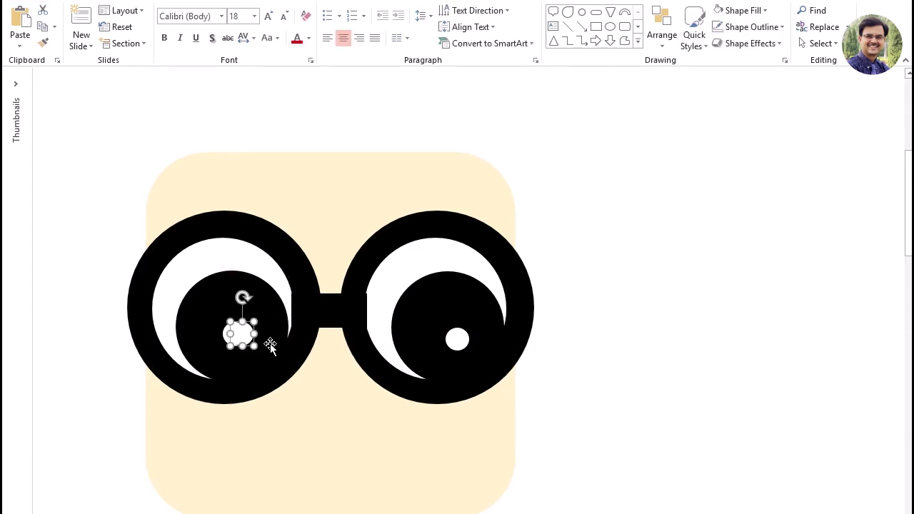
{"action": "key", "text": "Delete"}
{"action": "left_click_drag", "start_coordinate": [234, 335], "coordinate": [239, 335]}
{"action": "left_click", "coordinate": [743, 302]}
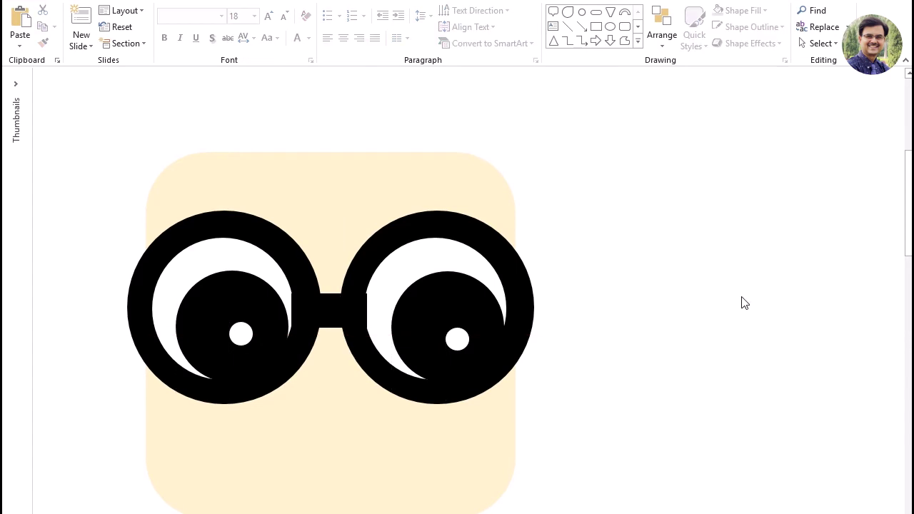
{"action": "scroll", "coordinate": [738, 289], "scroll_direction": "down", "scroll_amount": 5, "text": "ctrl"}
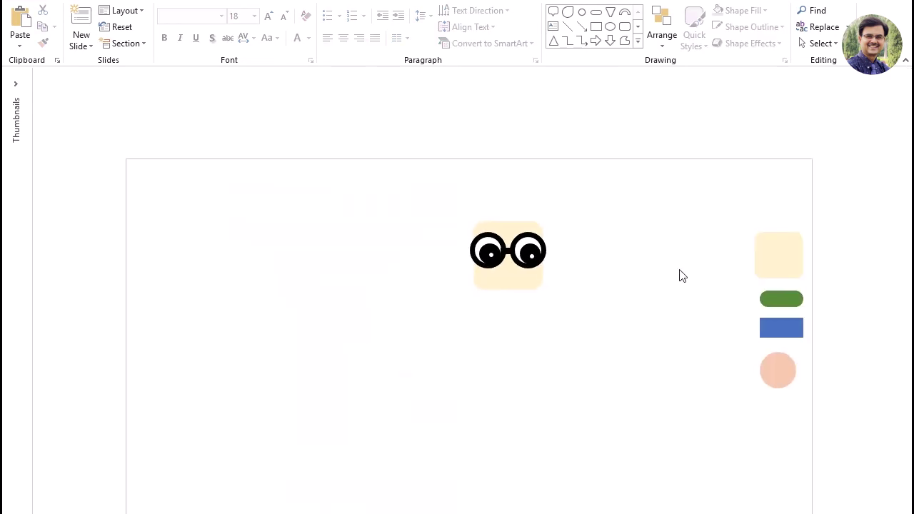
Step: Drag the face rectangle's top edge up and bottom edge down to lengthen the face
{"action": "scroll", "coordinate": [680, 276], "scroll_direction": "up", "scroll_amount": 1, "text": "ctrl"}
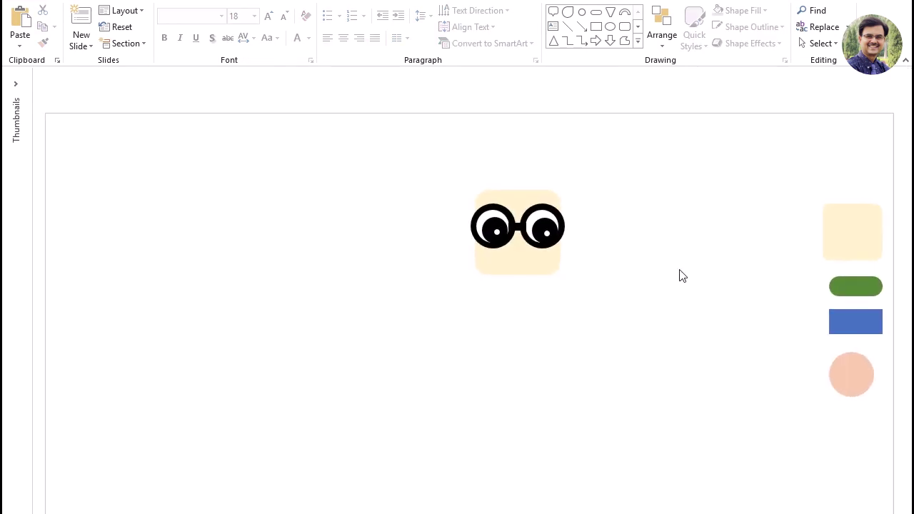
{"action": "scroll", "coordinate": [679, 276], "scroll_direction": "up", "scroll_amount": 1, "text": "ctrl"}
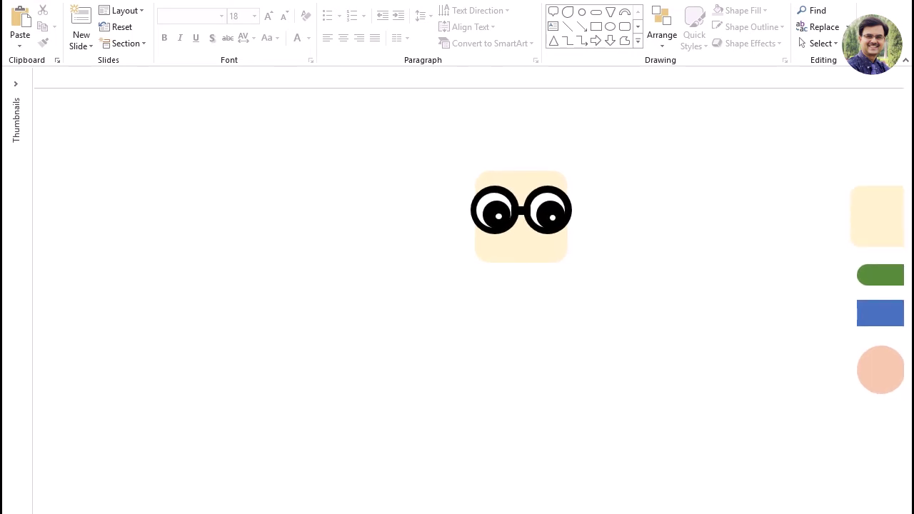
{"action": "left_click", "coordinate": [883, 383]}
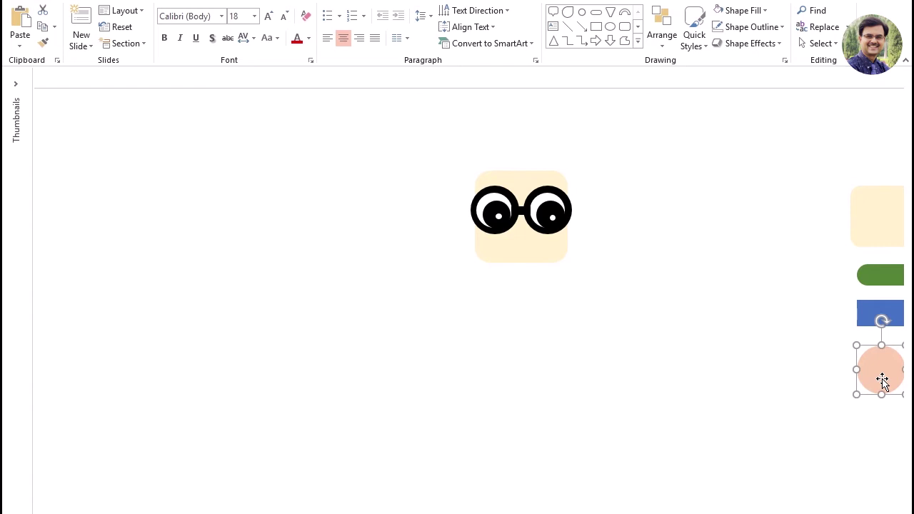
{"action": "left_click", "coordinate": [527, 255]}
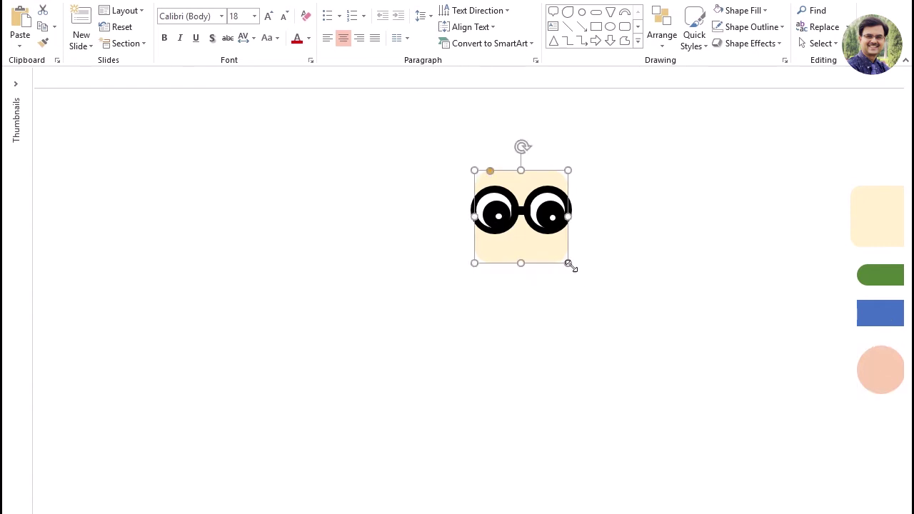
{"action": "left_click_drag", "start_coordinate": [521, 170], "coordinate": [524, 156]}
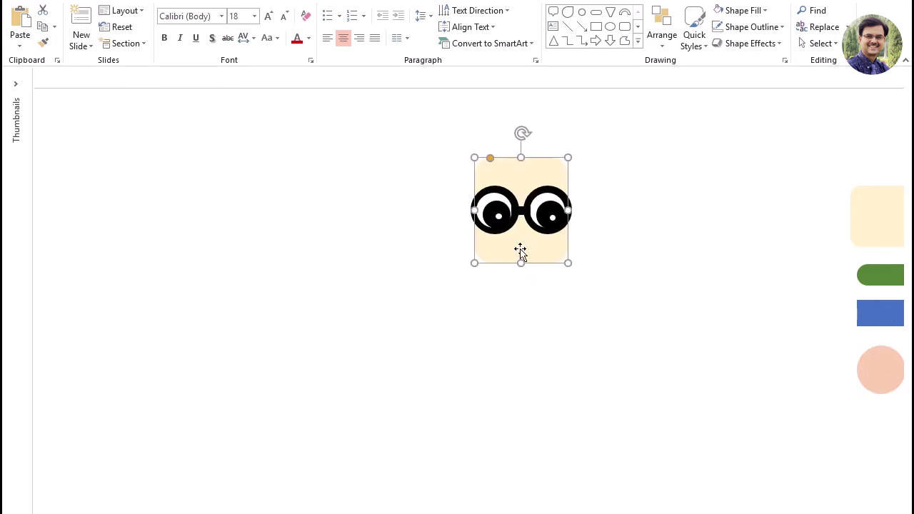
{"action": "left_click_drag", "start_coordinate": [521, 261], "coordinate": [523, 271]}
{"action": "left_click", "coordinate": [644, 304]}
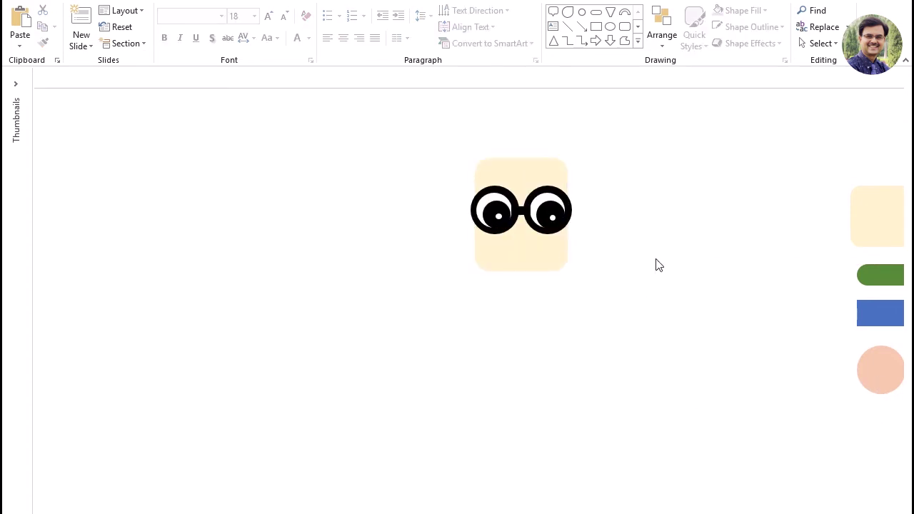
{"action": "left_click", "coordinate": [883, 377]}
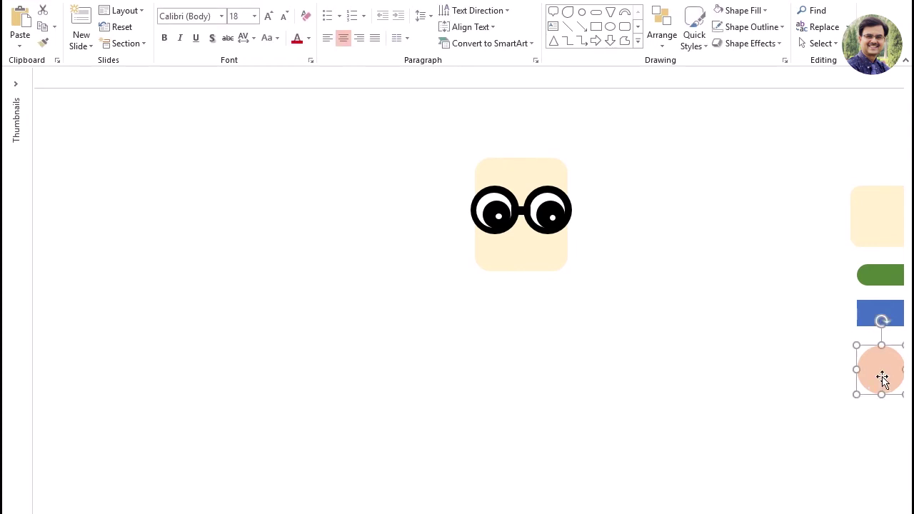
Step: Copy the peach circle beside the face, eyedrop its fill to the face's cream, and resize it
{"action": "left_click_drag", "start_coordinate": [882, 377], "coordinate": [628, 213]}
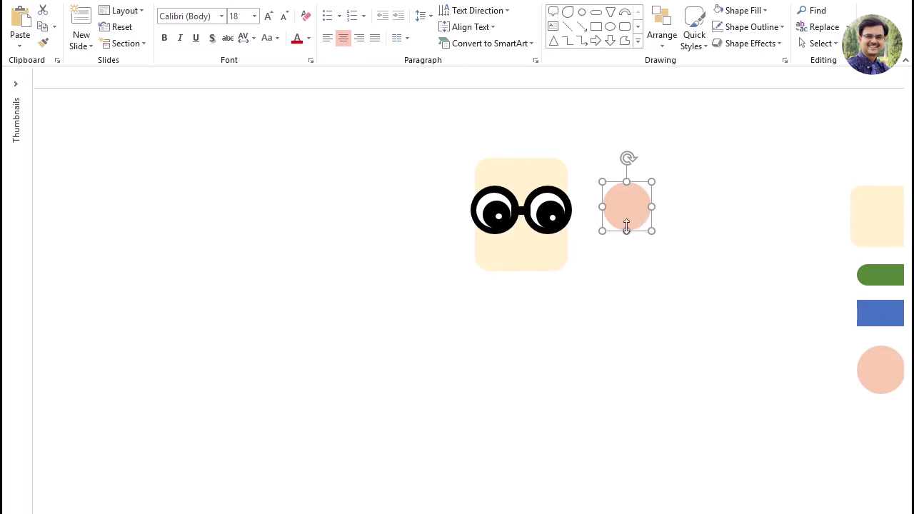
{"action": "left_click", "coordinate": [766, 11]}
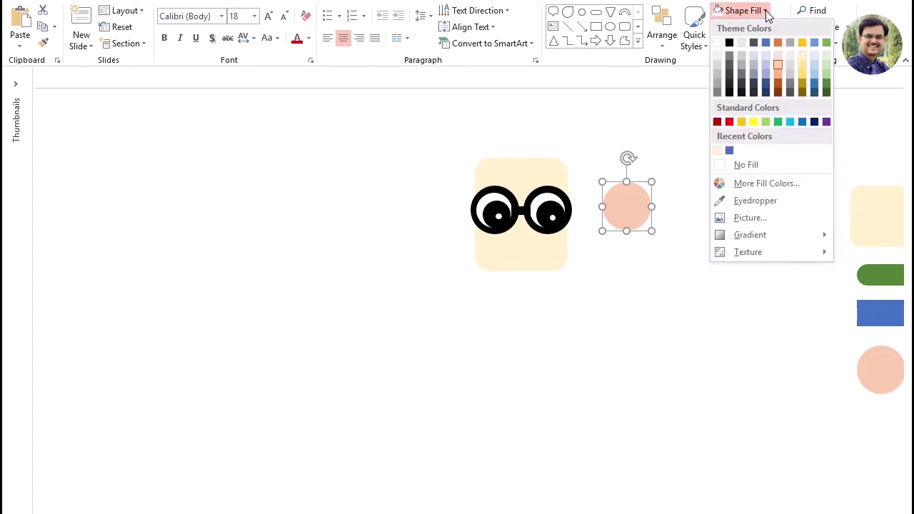
{"action": "left_click", "coordinate": [735, 201]}
{"action": "left_click", "coordinate": [880, 216]}
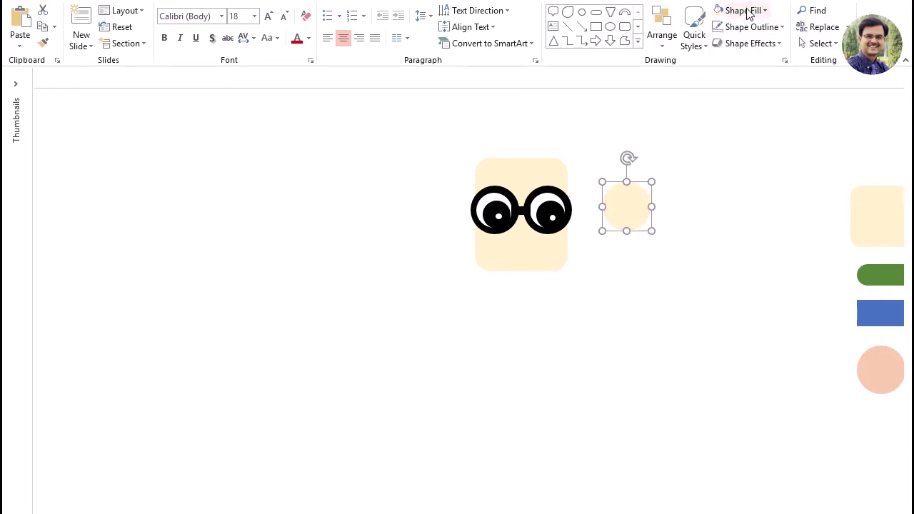
{"action": "left_click", "coordinate": [746, 157]}
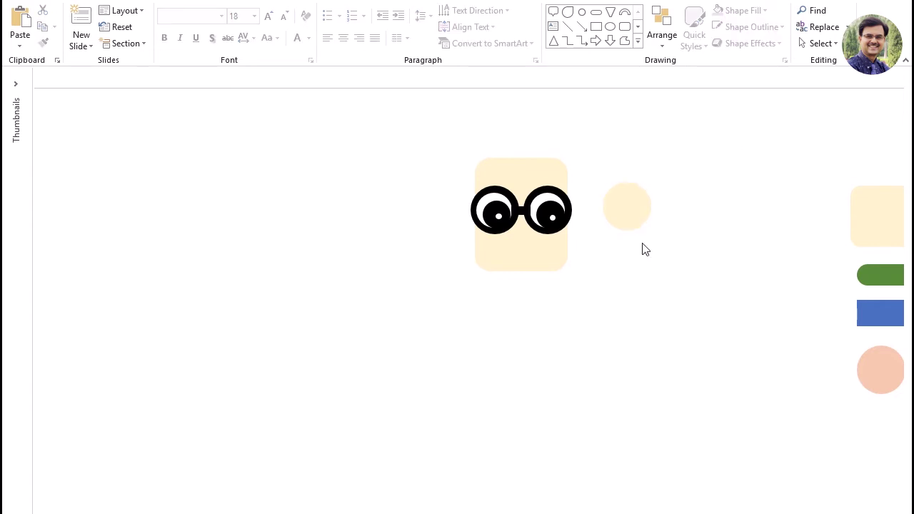
{"action": "left_click", "coordinate": [637, 215]}
{"action": "mouse_move", "coordinate": [645, 231]}
{"action": "left_mouse_down"}
{"action": "mouse_move", "coordinate": [638, 228]}
{"action": "mouse_move", "coordinate": [650, 229]}
{"action": "left_mouse_up"}
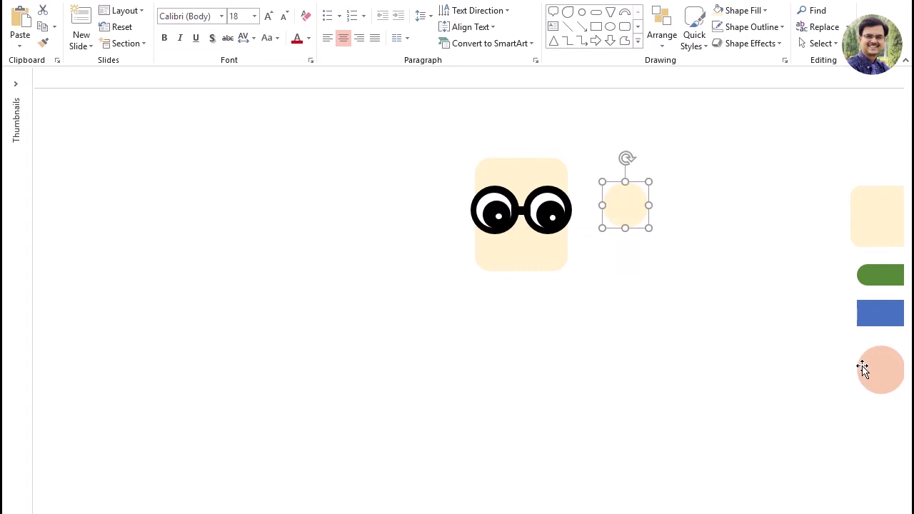
Step: Copy the pink circle, shrink it, and centre it inside the cream ear
{"action": "left_click", "coordinate": [880, 374]}
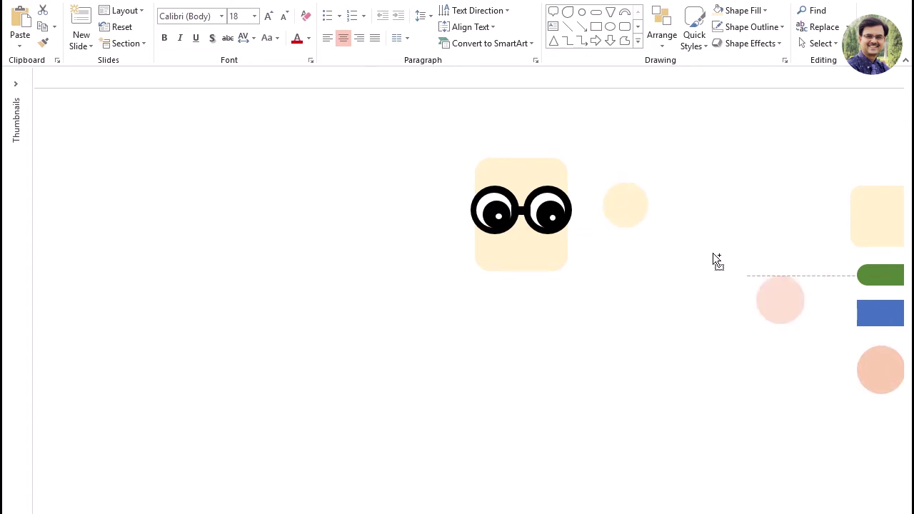
{"action": "left_click_drag", "start_coordinate": [800, 312], "coordinate": [634, 216]}
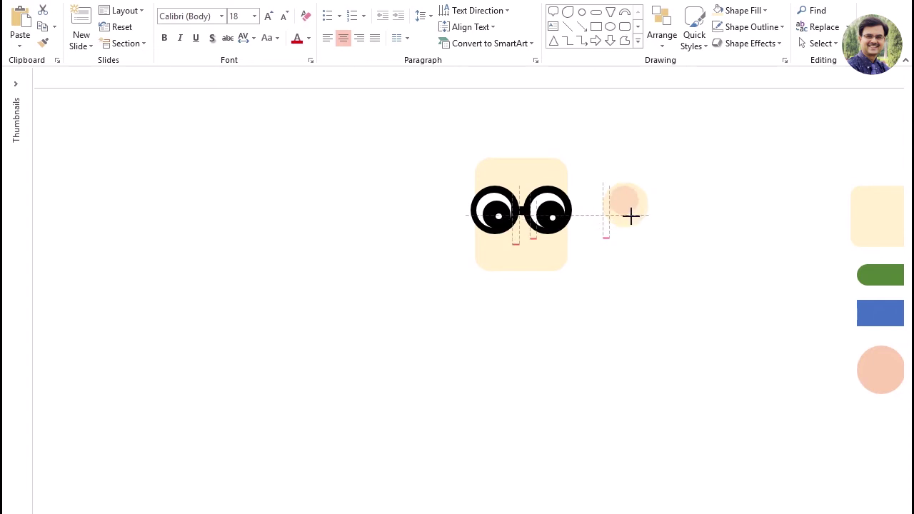
{"action": "left_click_drag", "start_coordinate": [634, 215], "coordinate": [634, 205]}
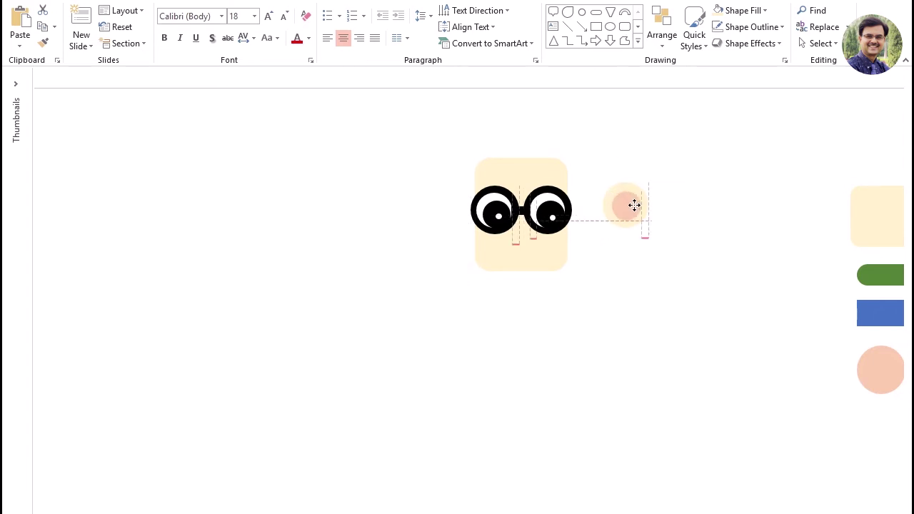
{"action": "left_click", "coordinate": [692, 253]}
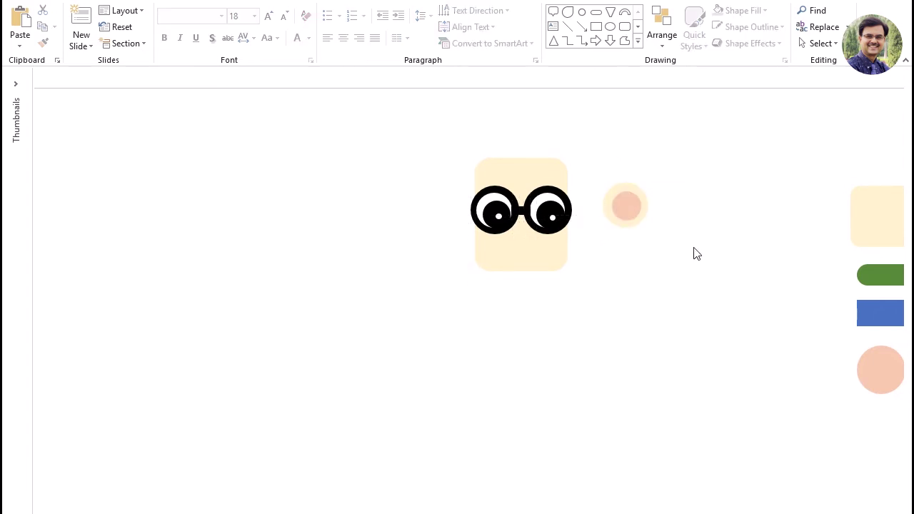
{"action": "left_click", "coordinate": [621, 197]}
{"action": "left_click_drag", "start_coordinate": [610, 190], "coordinate": [630, 207]}
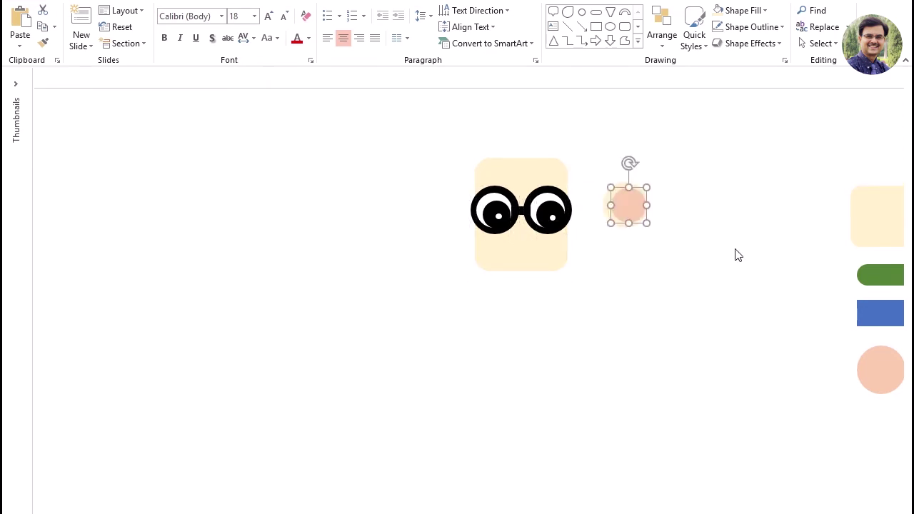
Step: Duplicate the ear into a matching pair and park both ears left of the face
{"action": "left_click", "coordinate": [739, 255]}
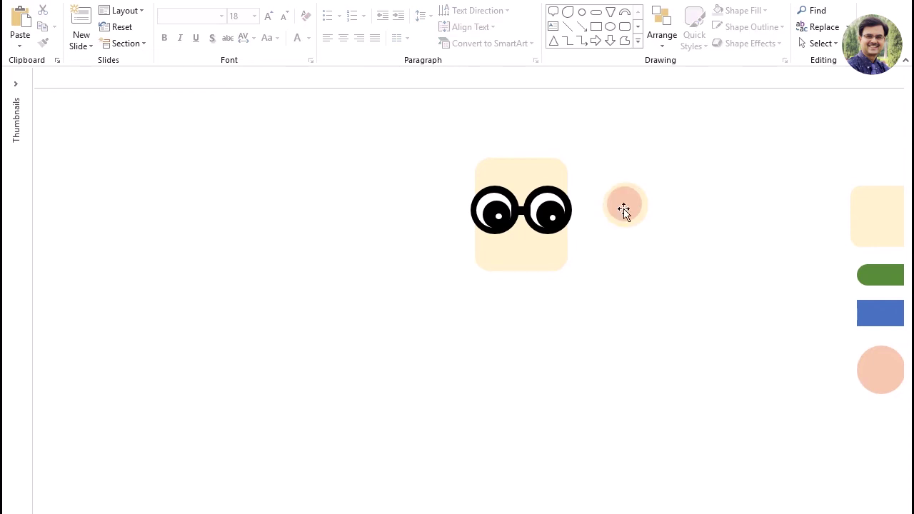
{"action": "left_click", "coordinate": [625, 208]}
{"action": "left_click", "coordinate": [711, 263]}
{"action": "left_click_drag", "start_coordinate": [595, 175], "coordinate": [660, 245]}
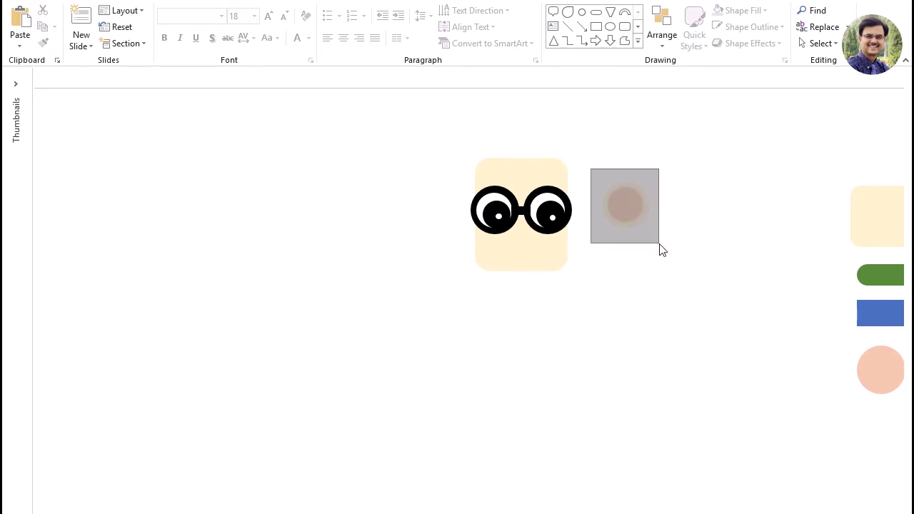
{"action": "key", "text": "ctrl+g"}
{"action": "left_click", "coordinate": [737, 313]}
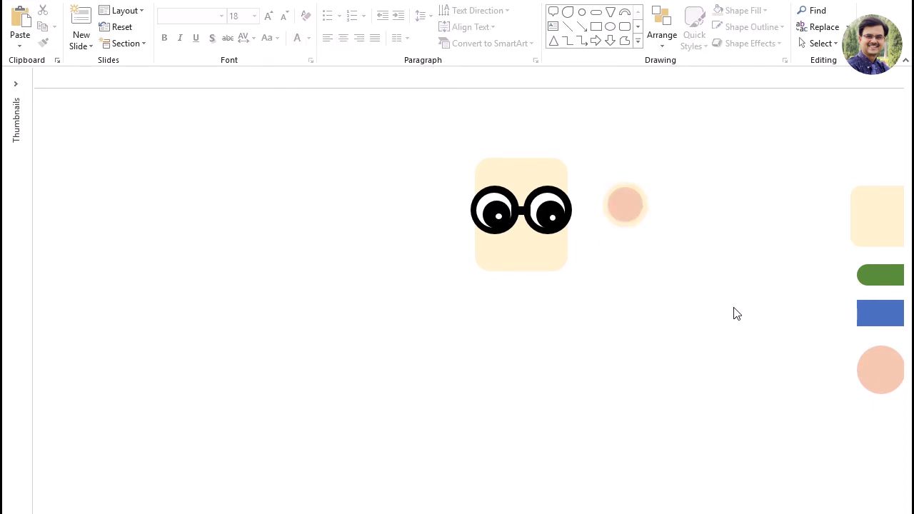
{"action": "left_click_drag", "start_coordinate": [621, 198], "coordinate": [576, 214]}
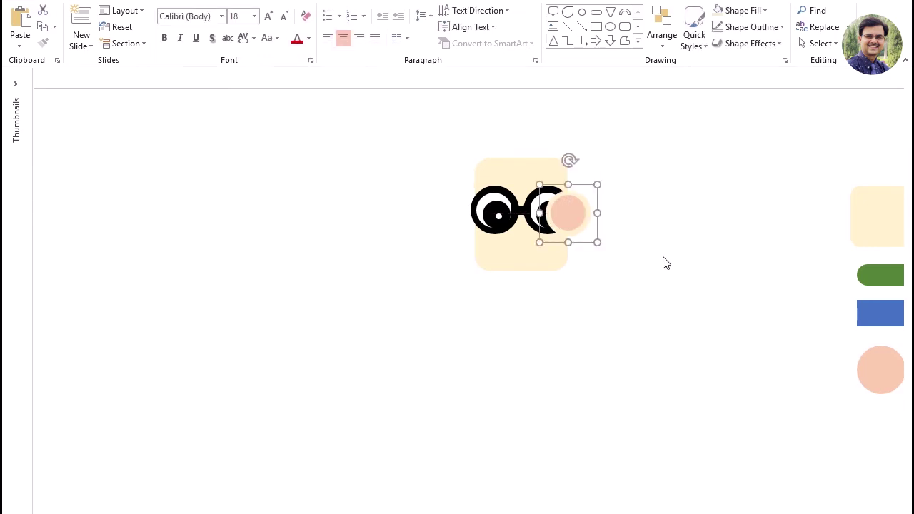
{"action": "left_click_drag", "start_coordinate": [576, 216], "coordinate": [476, 217]}
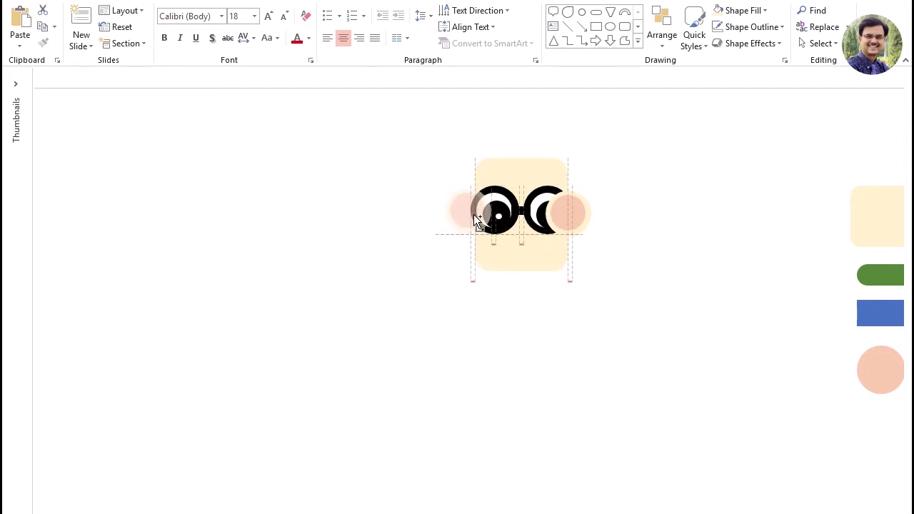
{"action": "left_click_drag", "start_coordinate": [477, 218], "coordinate": [478, 216]}
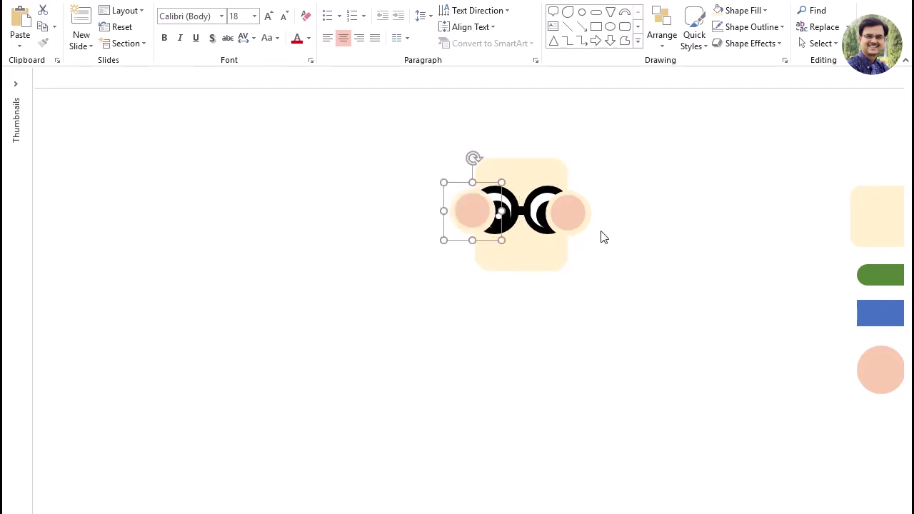
{"action": "left_click", "coordinate": [584, 214], "text": "shift"}
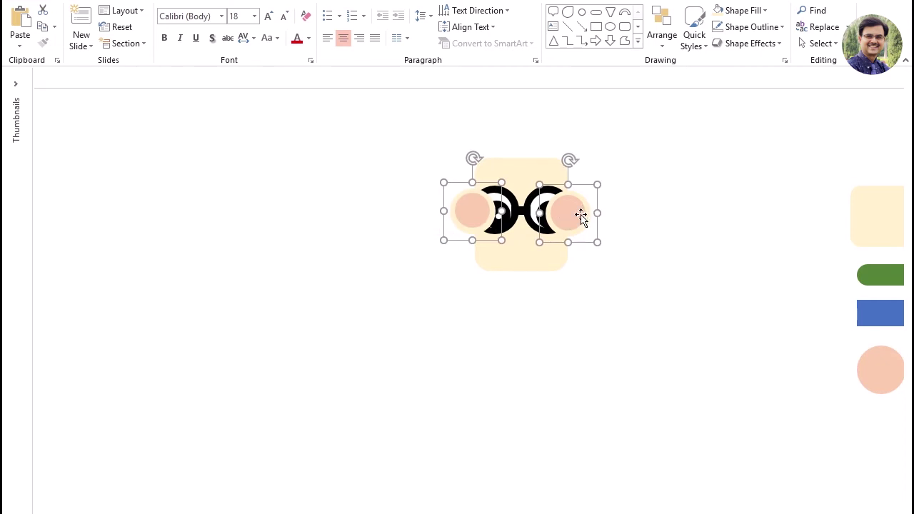
{"action": "left_click_drag", "start_coordinate": [582, 216], "coordinate": [622, 212]}
{"action": "mouse_move", "coordinate": [527, 212]}
{"action": "left_mouse_down"}
{"action": "mouse_move", "coordinate": [278, 192]}
{"action": "mouse_move", "coordinate": [329, 176]}
{"action": "left_mouse_up"}
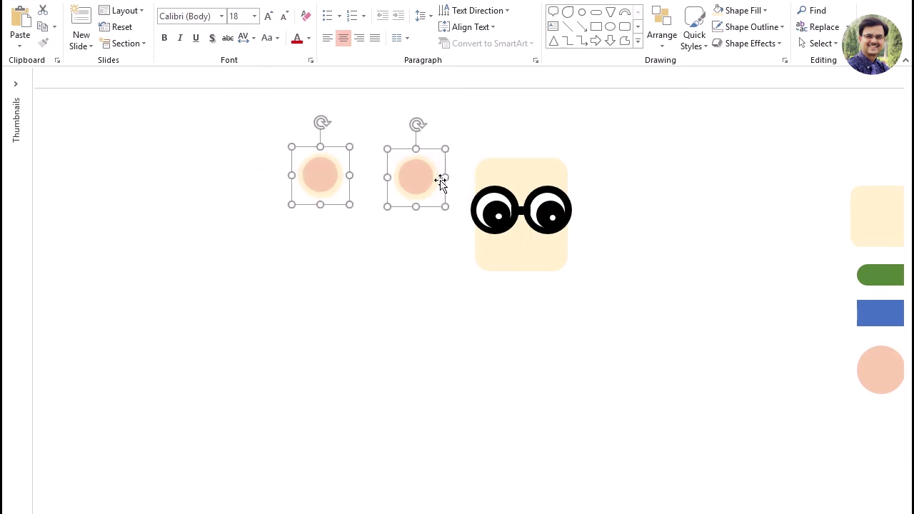
{"action": "left_click", "coordinate": [481, 153]}
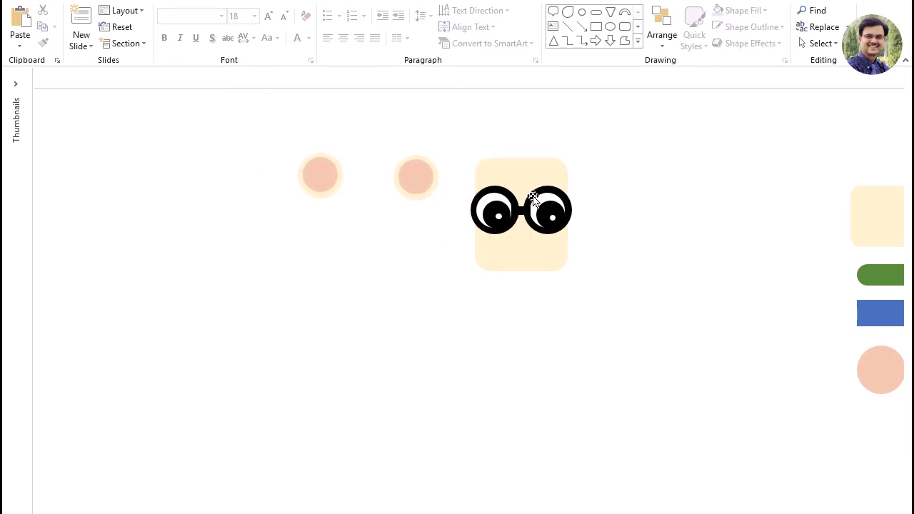
Step: Group the face with the glasses, place an ear on each side, and send the ears behind
{"action": "left_click_drag", "start_coordinate": [456, 141], "coordinate": [599, 297]}
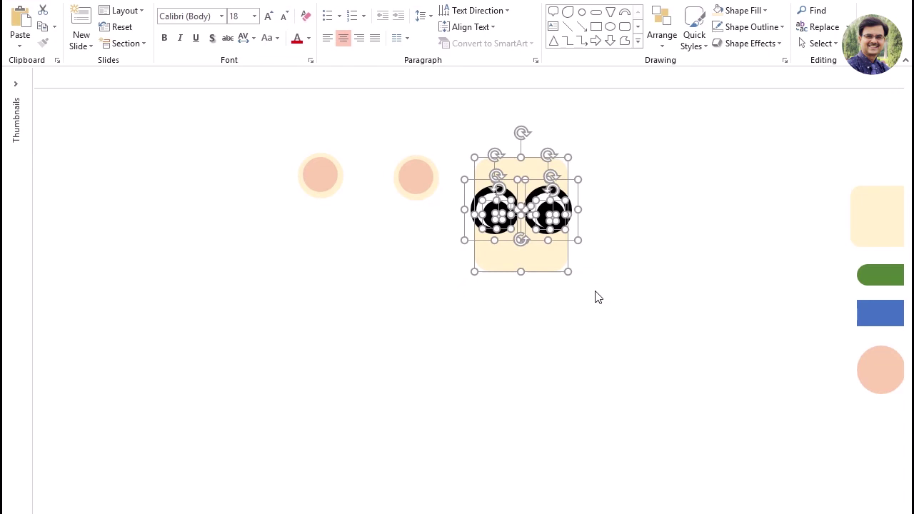
{"action": "key", "text": "ctrl+g"}
{"action": "left_click", "coordinate": [605, 358]}
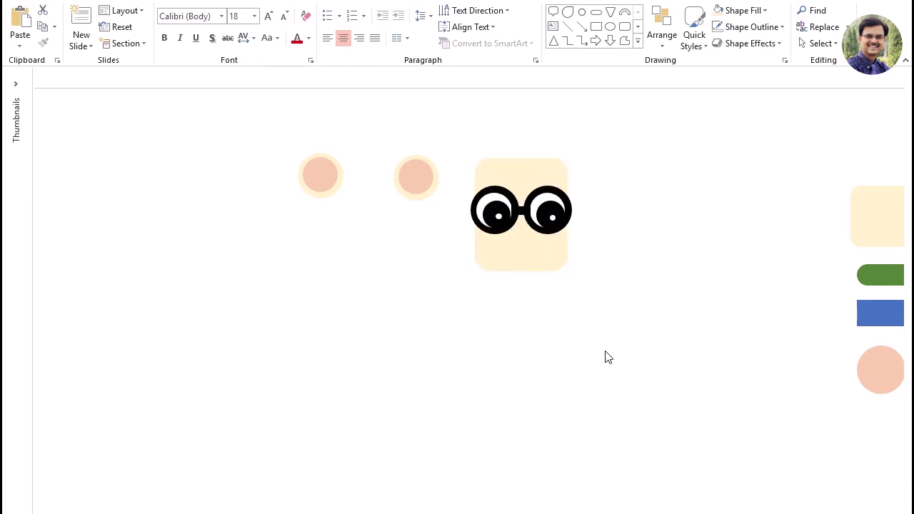
{"action": "left_click_drag", "start_coordinate": [416, 177], "coordinate": [579, 205]}
{"action": "left_click_drag", "start_coordinate": [327, 171], "coordinate": [475, 204]}
{"action": "left_click", "coordinate": [565, 216], "text": "shift"}
{"action": "right_click", "coordinate": [566, 215]}
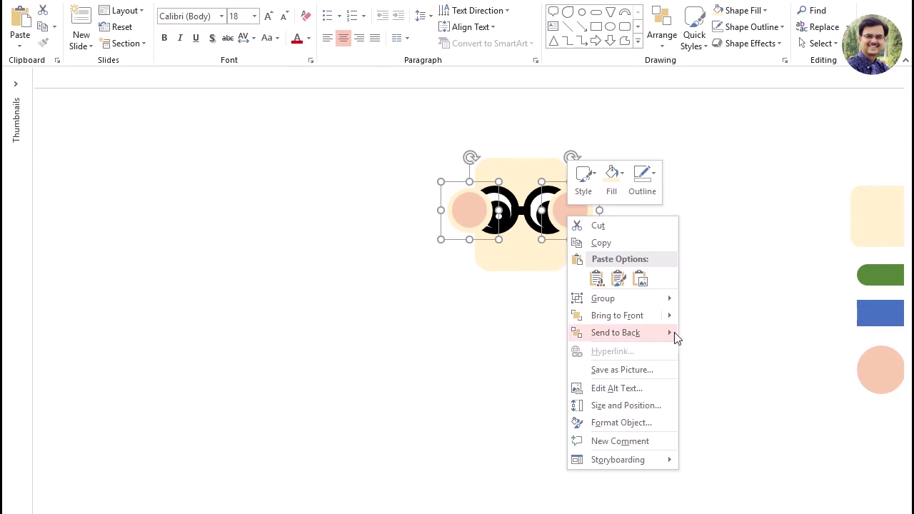
{"action": "left_click", "coordinate": [727, 334]}
{"action": "left_click", "coordinate": [734, 398]}
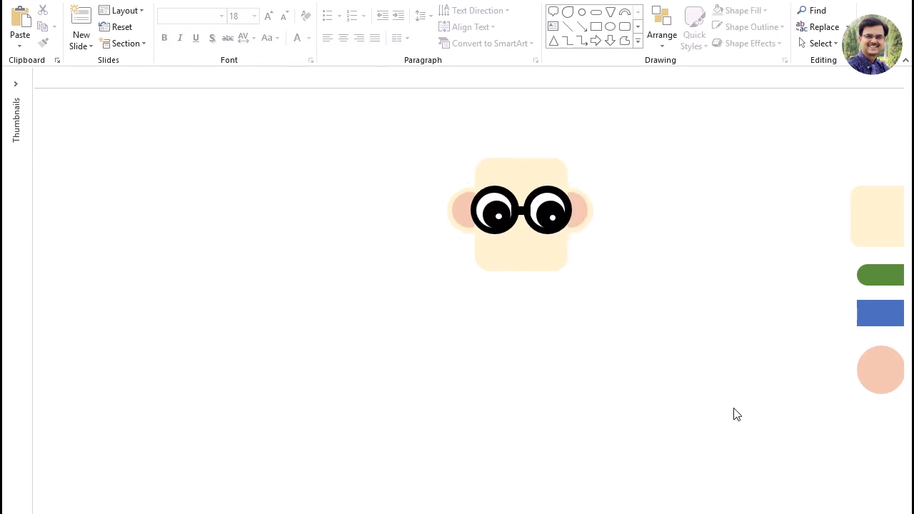
Step: Nudge the right ear slightly left and send both ears behind the face
{"action": "left_click", "coordinate": [459, 209]}
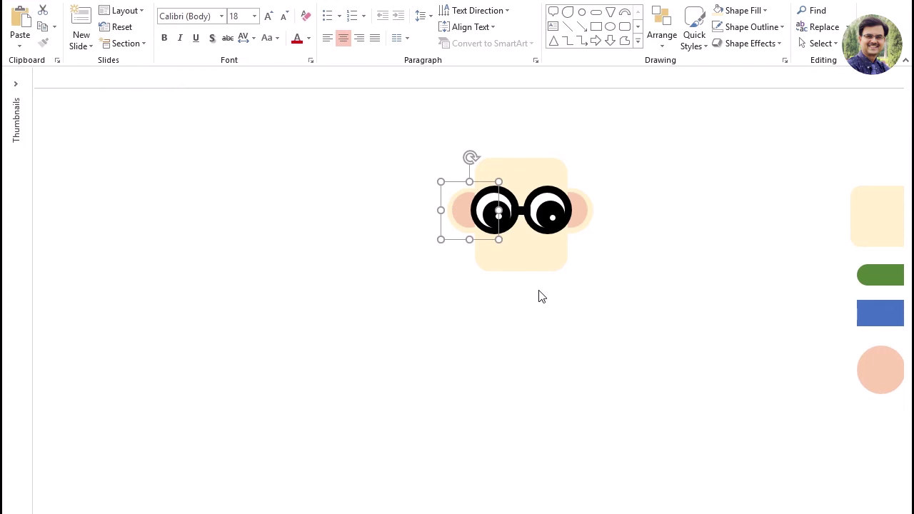
{"action": "left_click", "coordinate": [579, 208]}
{"action": "key", "text": "ctrl+Left"}
{"action": "key", "text": "ctrl+Left"}
{"action": "key", "text": "ctrl+Left"}
{"action": "key", "text": "ctrl+Left"}
{"action": "key", "text": "ctrl+Left"}
{"action": "key", "text": "ctrl+Left"}
{"action": "left_click", "coordinate": [702, 285]}
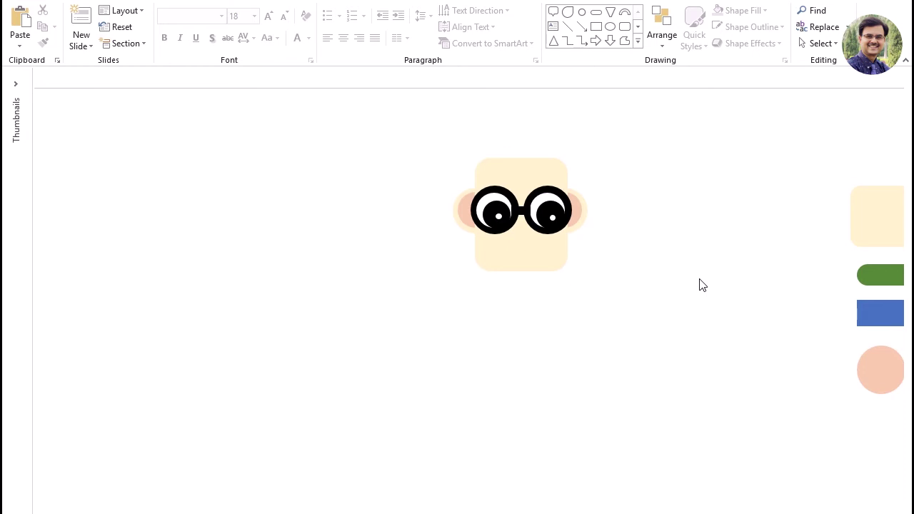
{"action": "left_click", "coordinate": [581, 211]}
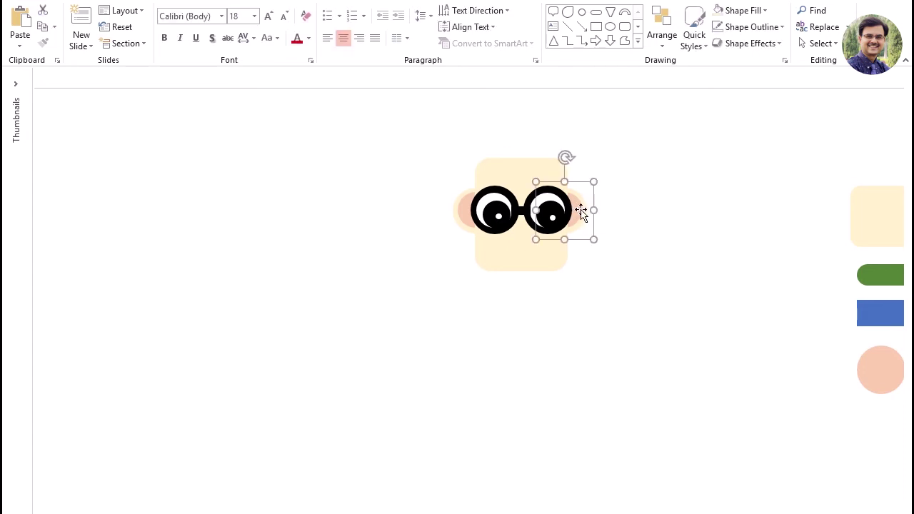
{"action": "left_click", "coordinate": [464, 212], "text": "shift"}
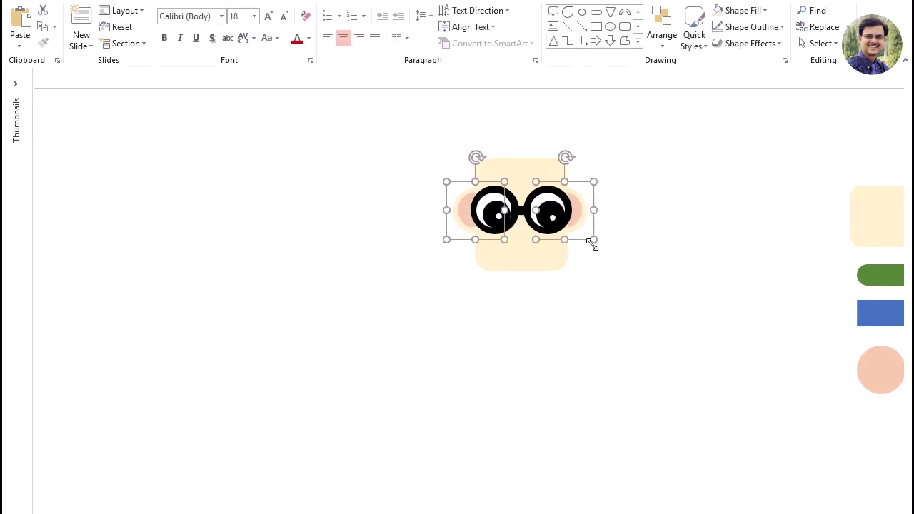
{"action": "key", "text": "ctrl+shift+bracketleft"}
{"action": "left_click", "coordinate": [693, 257]}
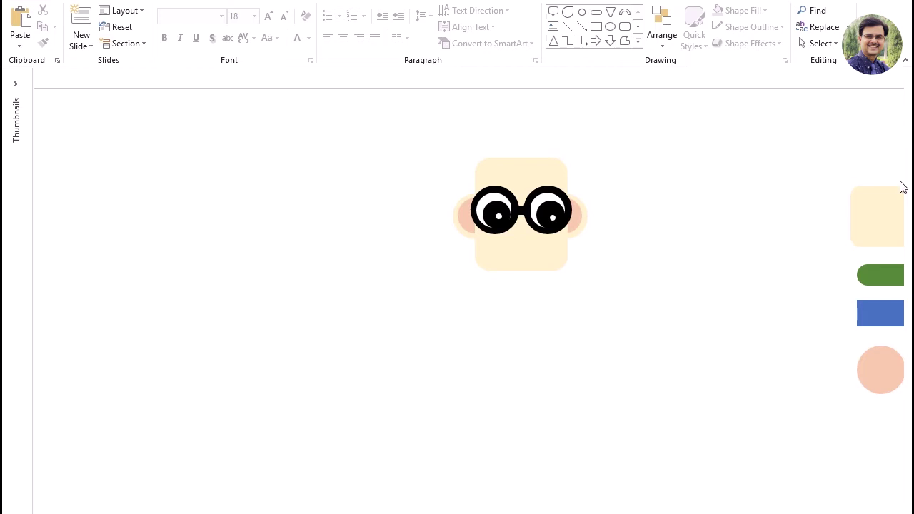
Step: Copy the pink circle, fill it black, place it above the head, and add a smaller copy
{"action": "left_click", "coordinate": [881, 381]}
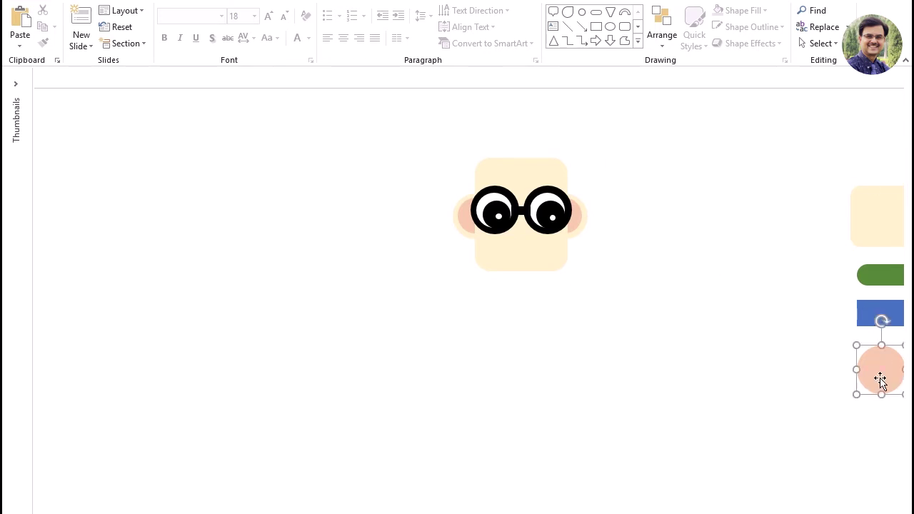
{"action": "left_click_drag", "start_coordinate": [883, 381], "coordinate": [690, 239]}
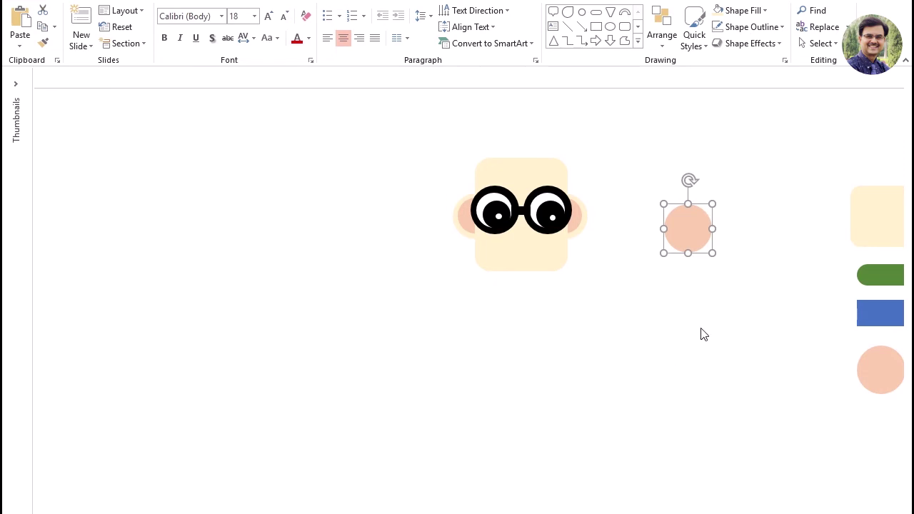
{"action": "left_click", "coordinate": [765, 10]}
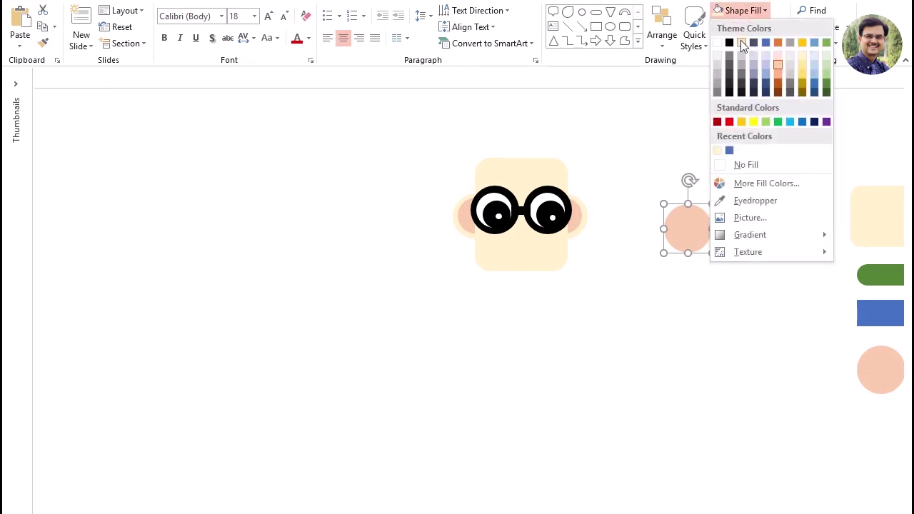
{"action": "key", "text": "Escape"}
{"action": "left_click_drag", "start_coordinate": [690, 231], "coordinate": [535, 155]}
{"action": "left_click", "coordinate": [667, 179]}
{"action": "left_click", "coordinate": [543, 157]}
{"action": "mouse_move", "coordinate": [543, 157]}
{"action": "left_mouse_down"}
{"action": "mouse_move", "coordinate": [657, 203]}
{"action": "mouse_move", "coordinate": [637, 176]}
{"action": "left_mouse_up"}
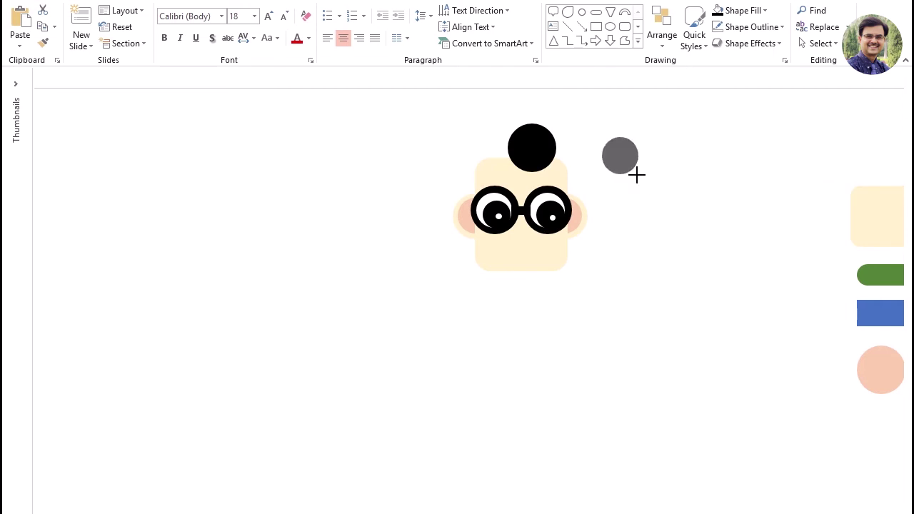
{"action": "left_click", "coordinate": [681, 251]}
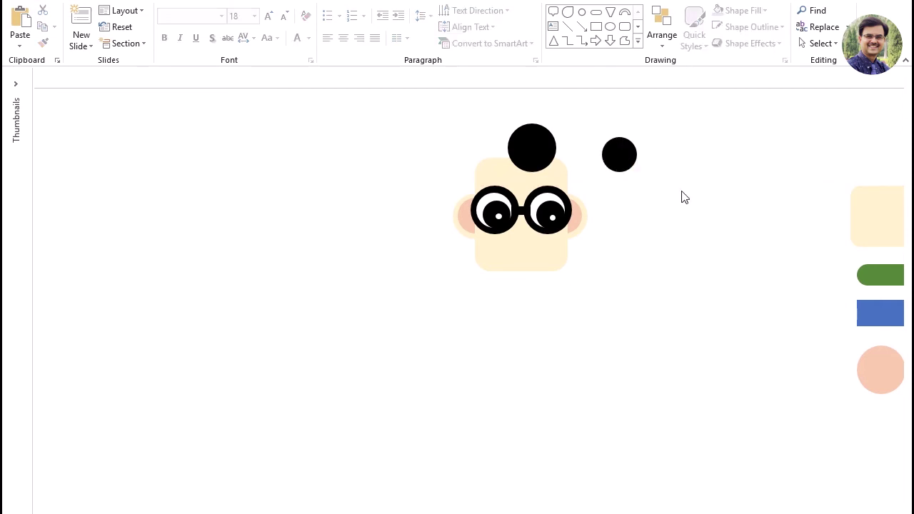
{"action": "mouse_move", "coordinate": [622, 158]}
{"action": "left_mouse_down"}
{"action": "mouse_move", "coordinate": [558, 149]}
{"action": "mouse_move", "coordinate": [562, 168]}
{"action": "mouse_move", "coordinate": [499, 154]}
{"action": "mouse_move", "coordinate": [479, 175]}
{"action": "mouse_move", "coordinate": [437, 153]}
{"action": "mouse_move", "coordinate": [484, 172]}
{"action": "left_mouse_up"}
Step: Add more black hair circles, repositioning and enlarging them across the top of the head
{"action": "left_click", "coordinate": [645, 160]}
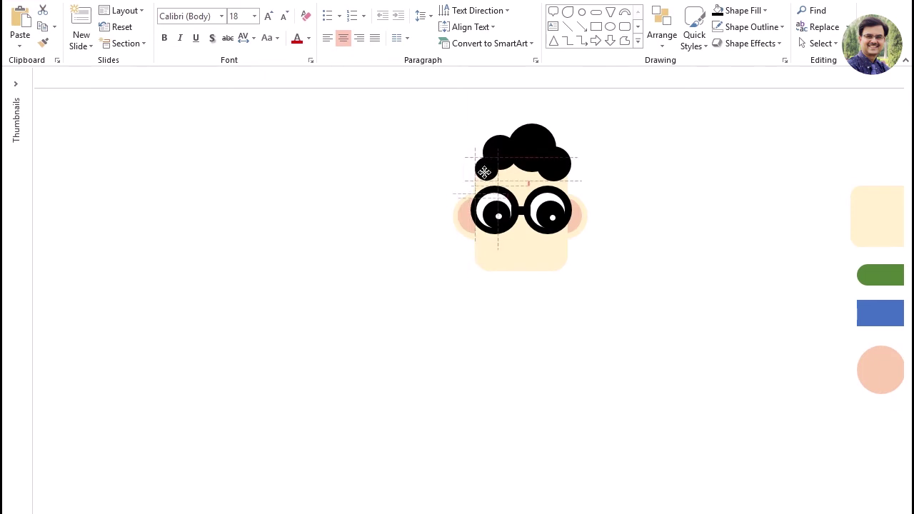
{"action": "mouse_move", "coordinate": [485, 172]}
{"action": "left_mouse_down"}
{"action": "mouse_move", "coordinate": [478, 185]}
{"action": "mouse_move", "coordinate": [484, 177]}
{"action": "mouse_move", "coordinate": [569, 189]}
{"action": "left_mouse_up"}
{"action": "left_click", "coordinate": [740, 197]}
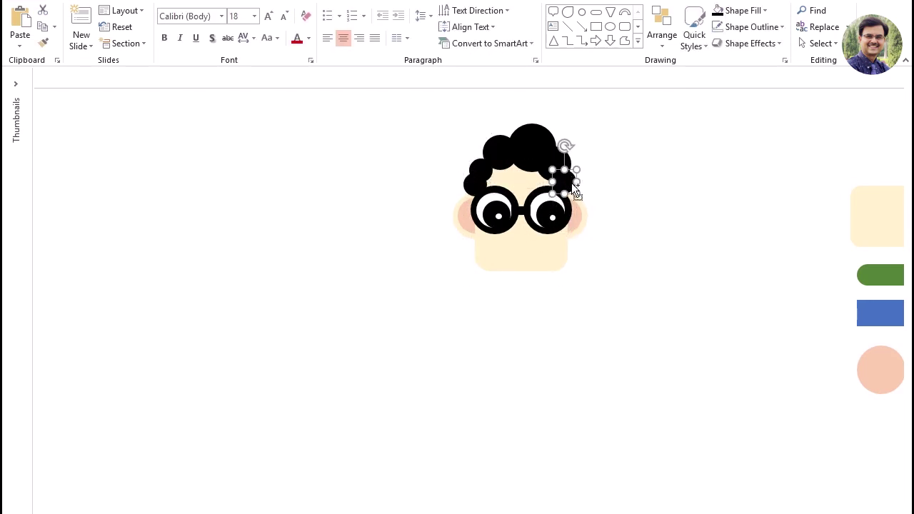
{"action": "left_click", "coordinate": [625, 187]}
{"action": "left_click_drag", "start_coordinate": [572, 193], "coordinate": [573, 194]}
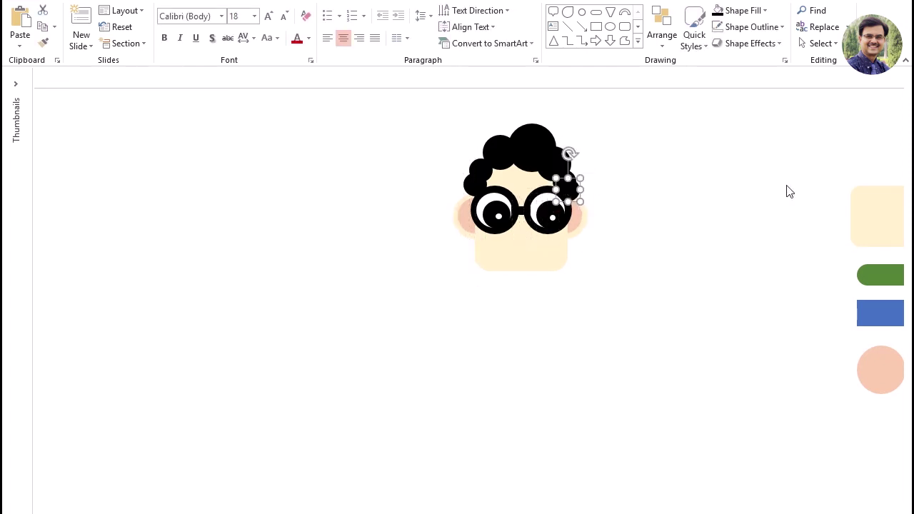
{"action": "left_click", "coordinate": [740, 209]}
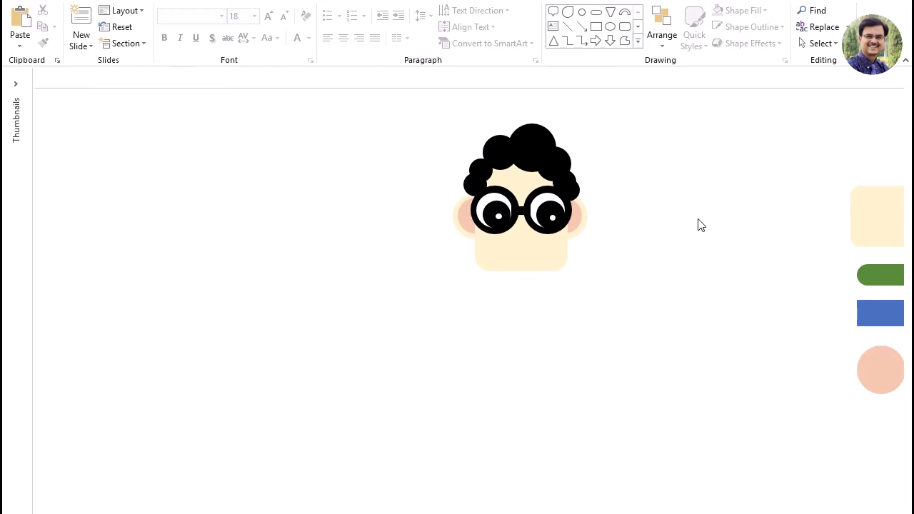
{"action": "mouse_move", "coordinate": [565, 160]}
{"action": "left_mouse_down"}
{"action": "mouse_move", "coordinate": [573, 155]}
{"action": "mouse_move", "coordinate": [545, 133]}
{"action": "left_mouse_up"}
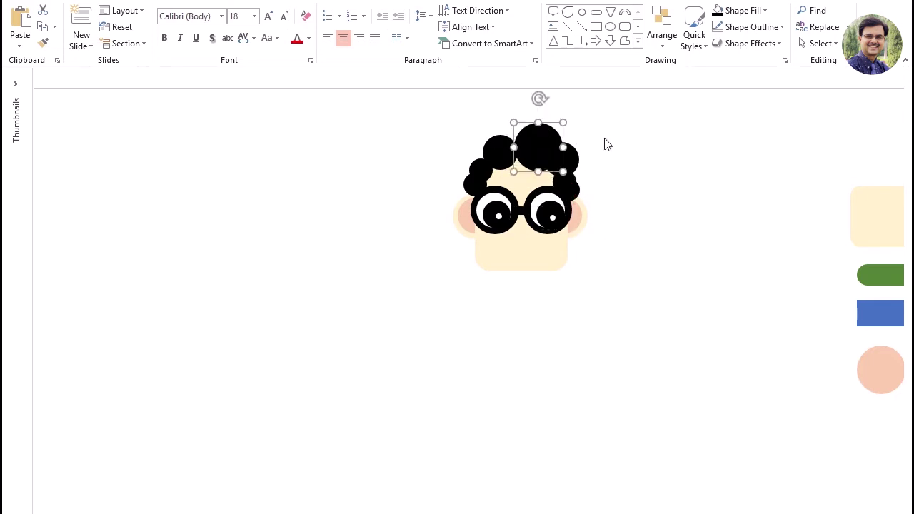
{"action": "left_click", "coordinate": [642, 147]}
{"action": "left_click", "coordinate": [518, 146]}
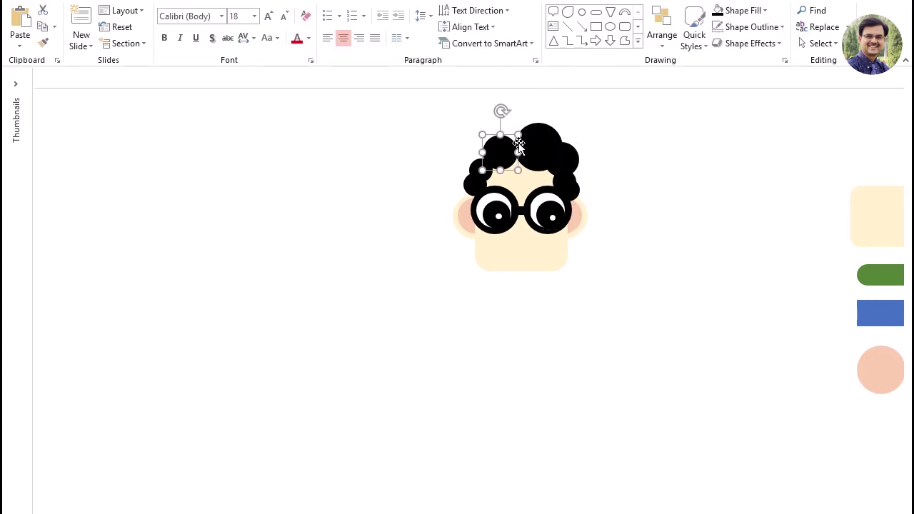
{"action": "mouse_move", "coordinate": [518, 134]}
{"action": "left_mouse_down"}
{"action": "mouse_move", "coordinate": [527, 125]}
{"action": "mouse_move", "coordinate": [502, 151]}
{"action": "left_mouse_up"}
{"action": "left_click", "coordinate": [665, 150]}
{"action": "left_click", "coordinate": [720, 189]}
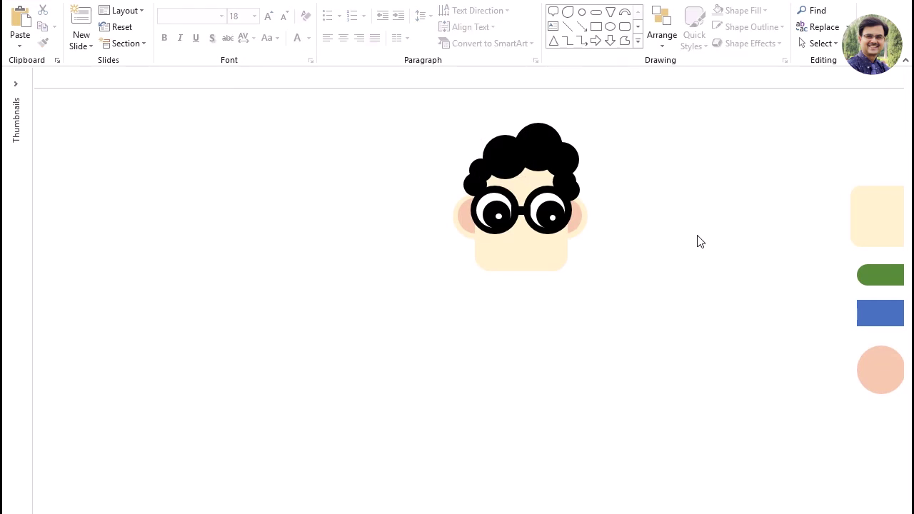
{"action": "left_click", "coordinate": [577, 219]}
Step: Make two tiny pink circles, group them with Ctrl+G, and centre the pair below the glasses bridge
{"action": "left_click", "coordinate": [662, 245]}
{"action": "left_click", "coordinate": [457, 212]}
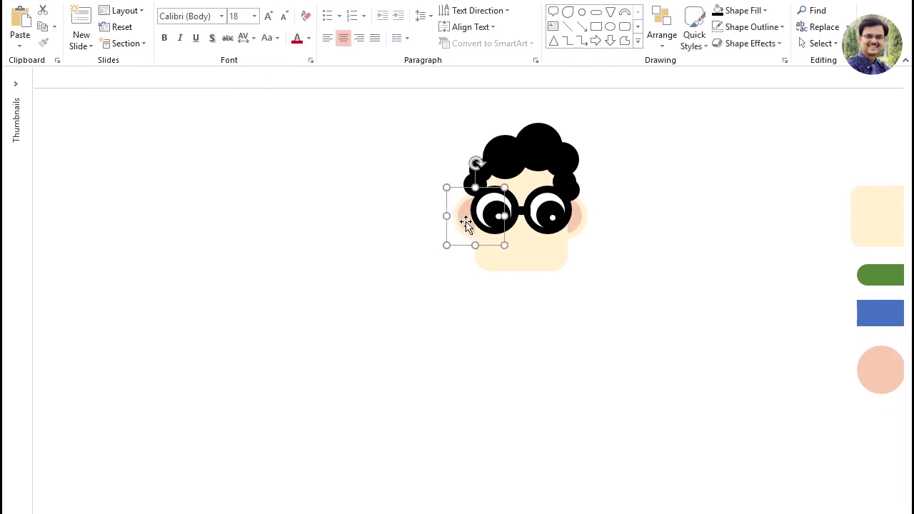
{"action": "left_click", "coordinate": [708, 246]}
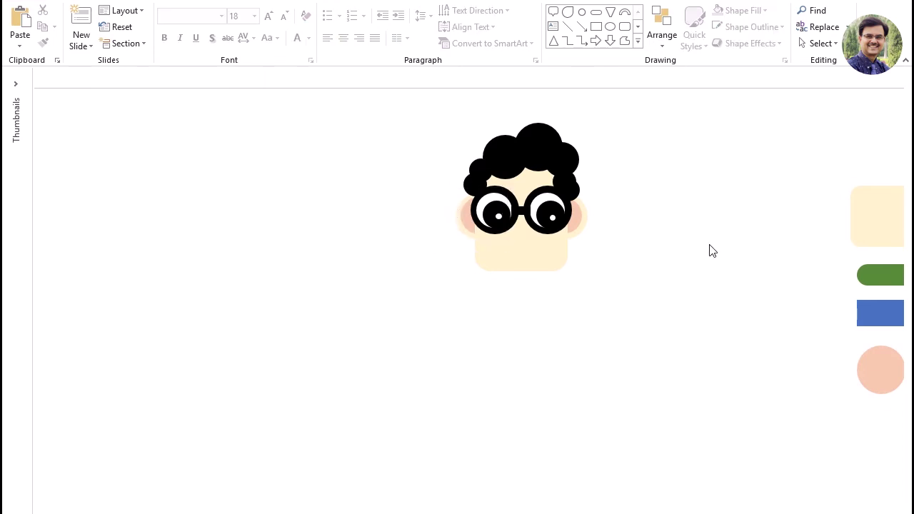
{"action": "left_click", "coordinate": [877, 373]}
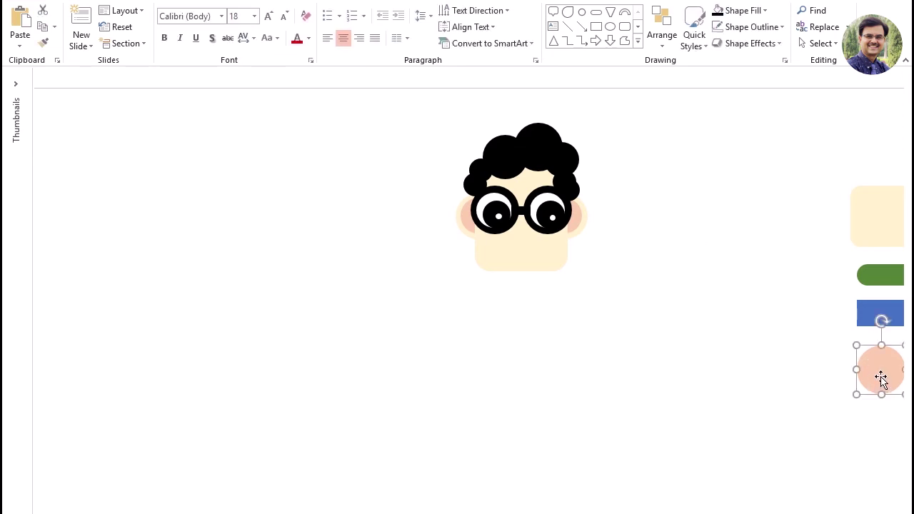
{"action": "mouse_move", "coordinate": [882, 378]}
{"action": "left_mouse_down", "text": "ctrl"}
{"action": "mouse_move", "coordinate": [668, 310]}
{"action": "mouse_move", "coordinate": [637, 283]}
{"action": "mouse_move", "coordinate": [662, 284]}
{"action": "mouse_move", "coordinate": [648, 284]}
{"action": "mouse_move", "coordinate": [696, 344]}
{"action": "left_mouse_up", "text": "ctrl"}
{"action": "left_click", "coordinate": [657, 326]}
{"action": "key", "text": "ctrl+g"}
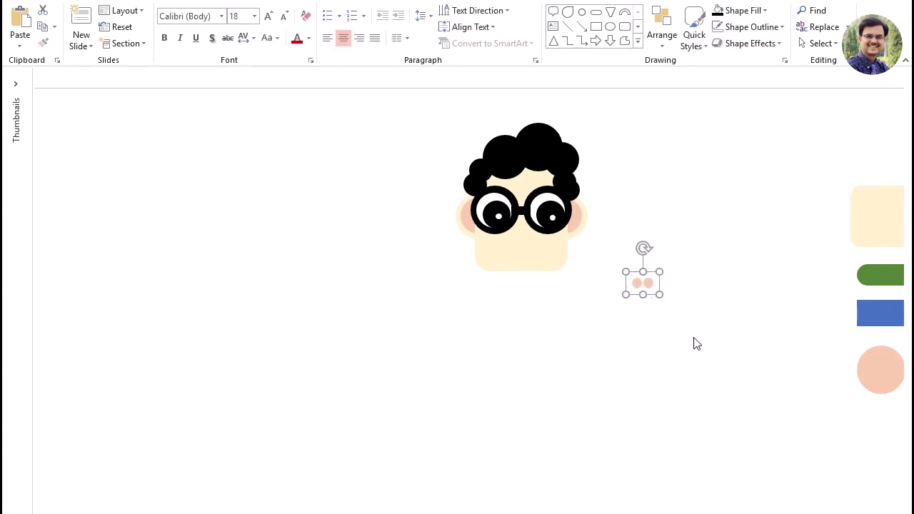
{"action": "left_click_drag", "start_coordinate": [643, 284], "coordinate": [521, 246]}
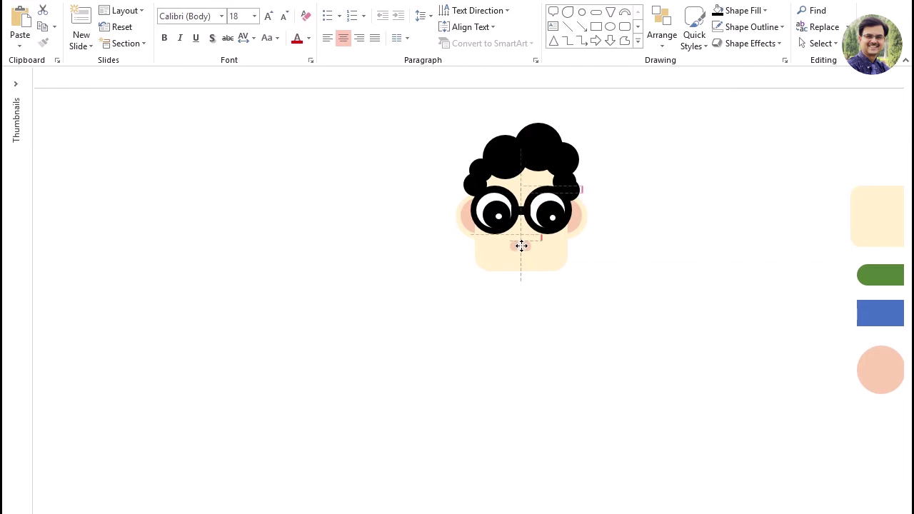
{"action": "left_click_drag", "start_coordinate": [521, 240], "coordinate": [520, 238]}
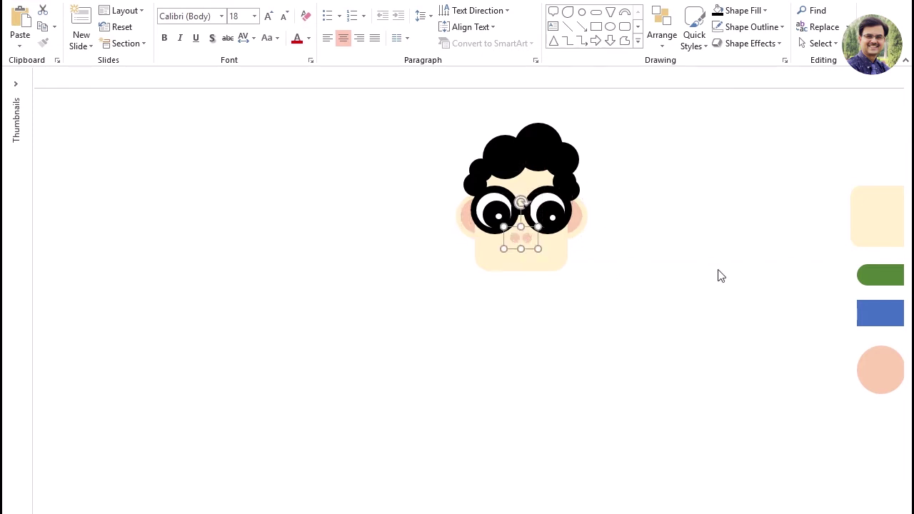
{"action": "left_click", "coordinate": [719, 277]}
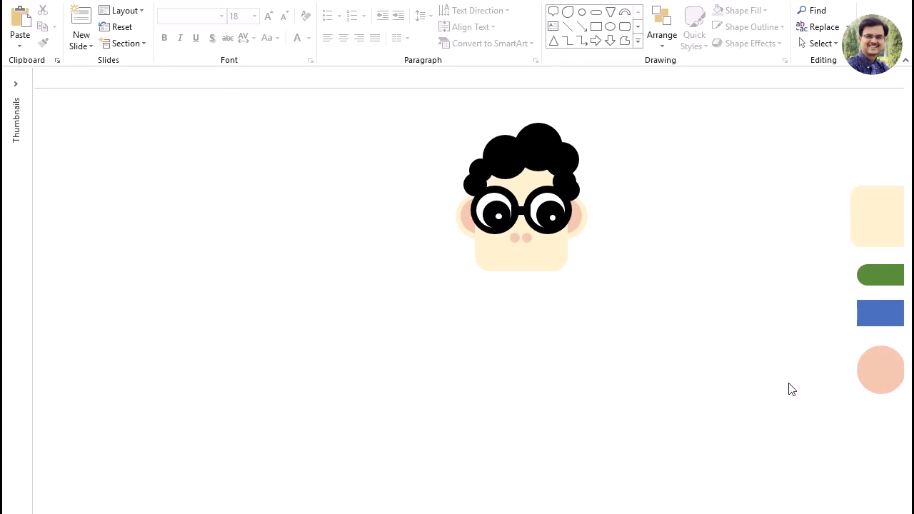
Step: Move a cream rounded rectangle below the head and stretch it into a tall torso
{"action": "mouse_move", "coordinate": [874, 235]}
{"action": "left_mouse_down"}
{"action": "mouse_move", "coordinate": [851, 219]}
{"action": "mouse_move", "coordinate": [863, 220]}
{"action": "mouse_move", "coordinate": [503, 308]}
{"action": "mouse_move", "coordinate": [577, 297]}
{"action": "left_mouse_up"}
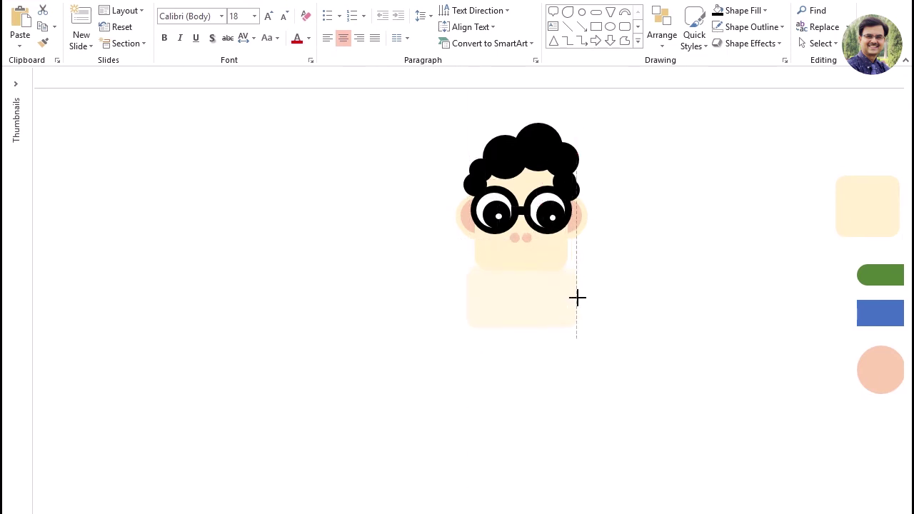
{"action": "left_click_drag", "start_coordinate": [465, 297], "coordinate": [460, 298]}
{"action": "left_click_drag", "start_coordinate": [519, 328], "coordinate": [520, 373]}
{"action": "left_click", "coordinate": [696, 380]}
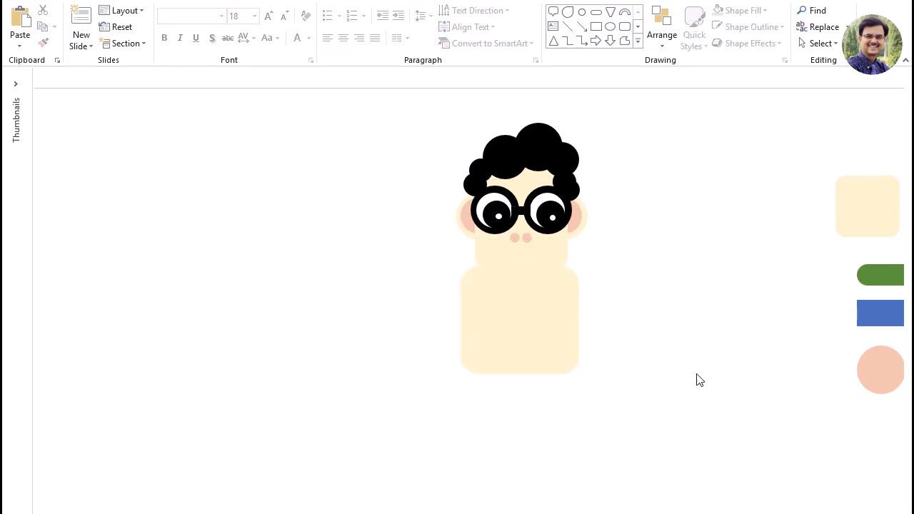
{"action": "left_click", "coordinate": [560, 341]}
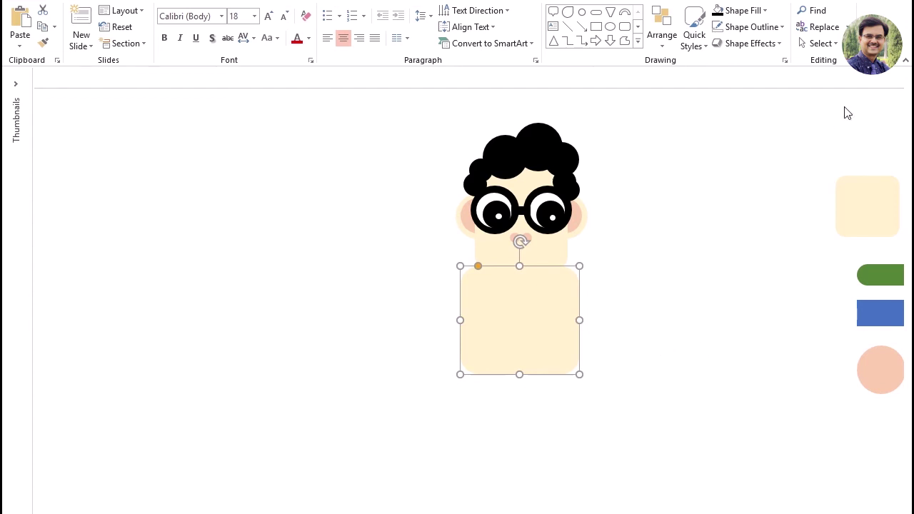
Step: Eyedrop the green pill's colour onto the torso and copy the green pill to its left
{"action": "left_click", "coordinate": [848, 26]}
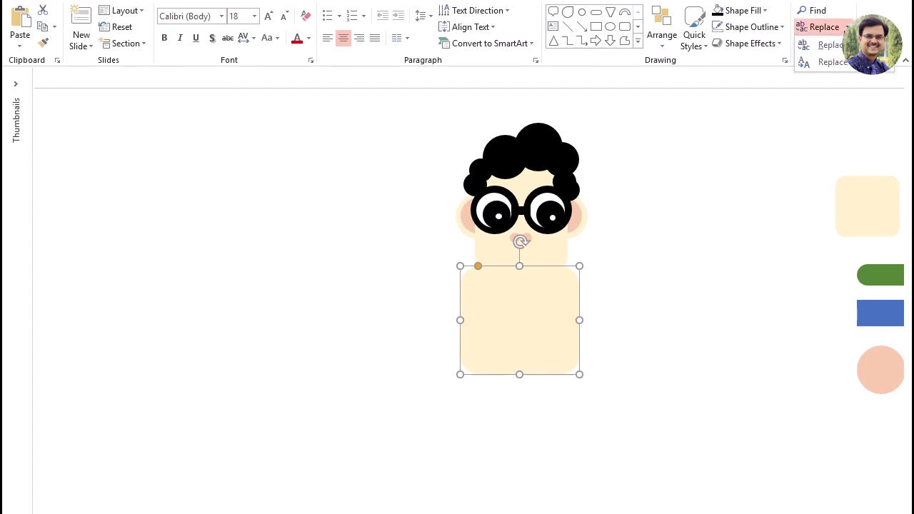
{"action": "left_click", "coordinate": [847, 7]}
{"action": "left_click", "coordinate": [762, 10]}
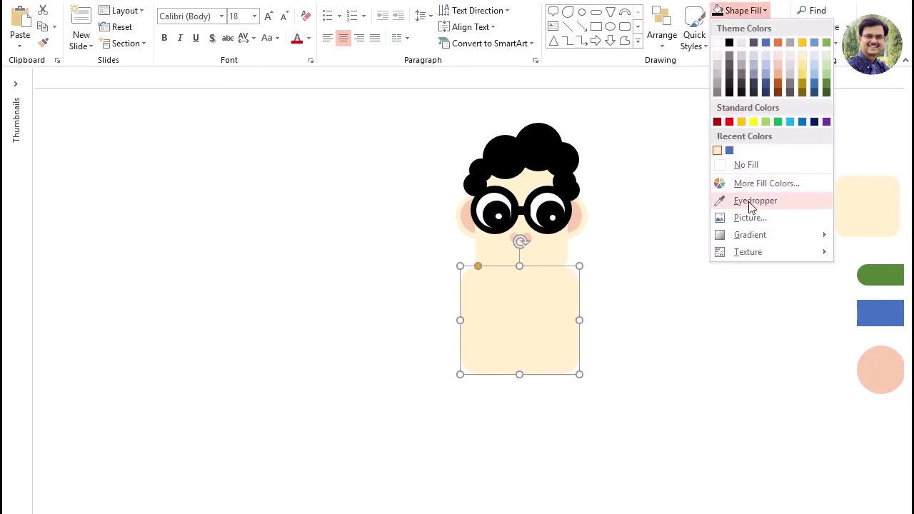
{"action": "left_click", "coordinate": [755, 200]}
{"action": "left_click", "coordinate": [884, 275]}
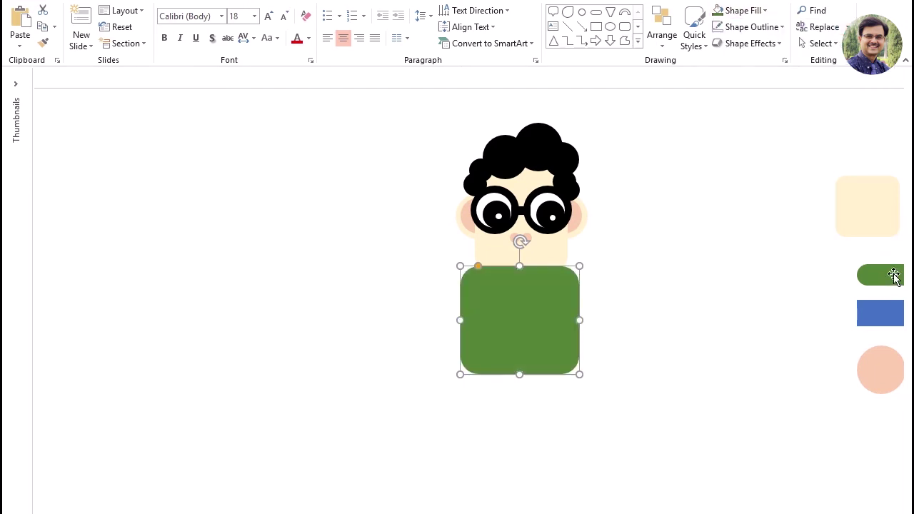
{"action": "left_click", "coordinate": [740, 229]}
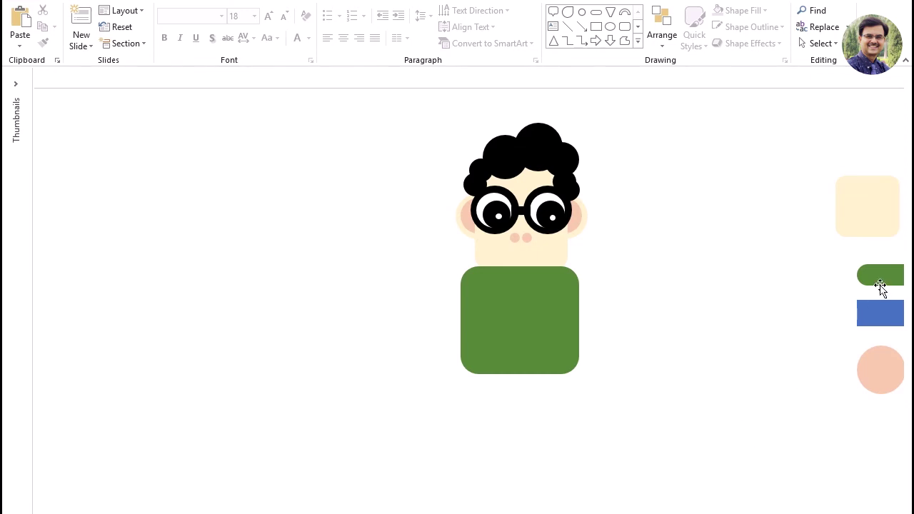
{"action": "left_click_drag", "start_coordinate": [881, 283], "coordinate": [865, 275]}
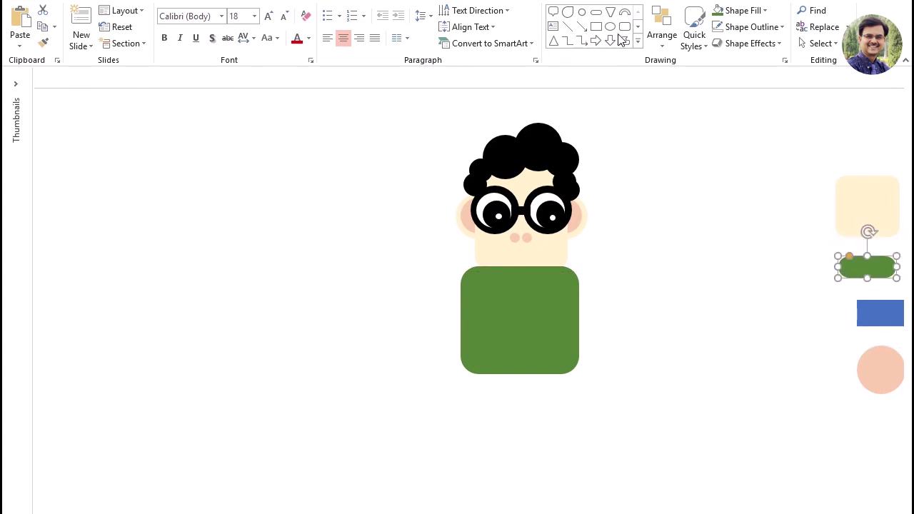
{"action": "mouse_move", "coordinate": [867, 268]}
{"action": "left_mouse_down"}
{"action": "mouse_move", "coordinate": [328, 275]}
{"action": "mouse_move", "coordinate": [386, 288]}
{"action": "left_mouse_up"}
Step: Tilt the green pill, set it against the body's top-left, and lengthen it down-left
{"action": "left_click", "coordinate": [397, 393]}
{"action": "left_click", "coordinate": [369, 287]}
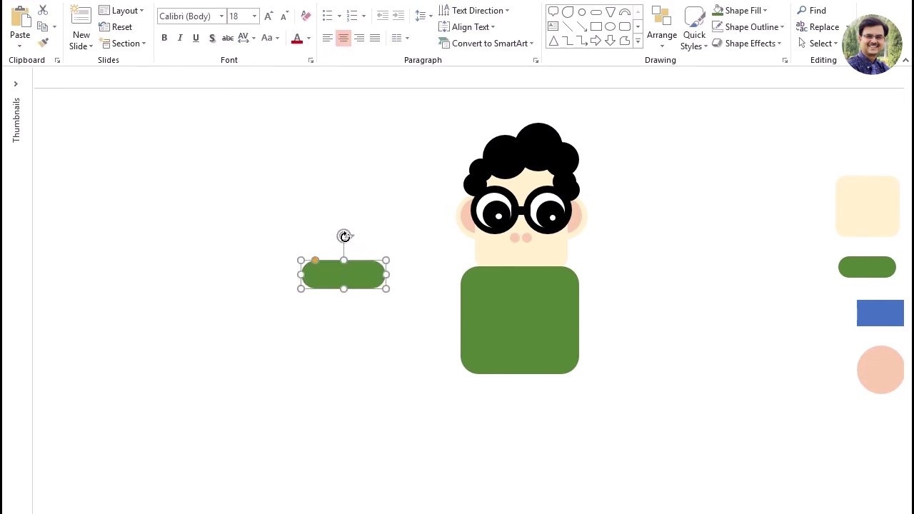
{"action": "left_click_drag", "start_coordinate": [344, 237], "coordinate": [336, 245]}
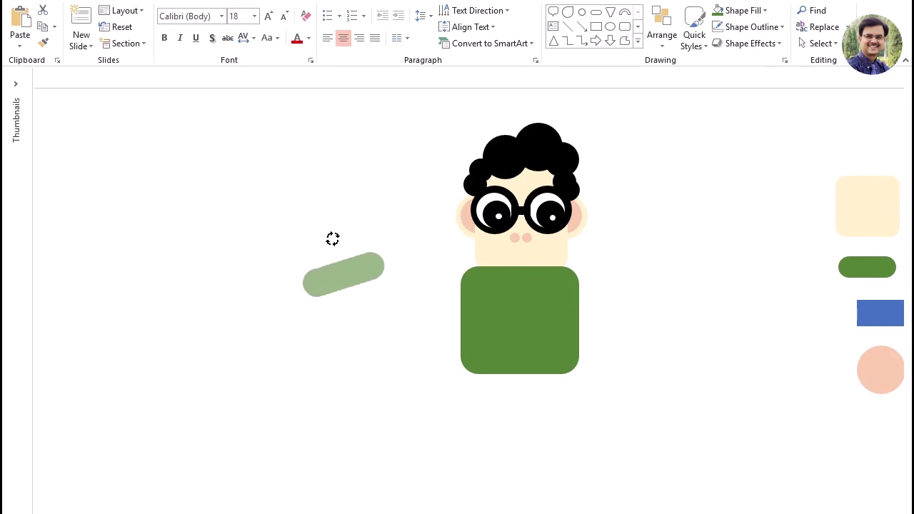
{"action": "mouse_move", "coordinate": [336, 245]}
{"action": "left_mouse_down"}
{"action": "mouse_move", "coordinate": [319, 251]}
{"action": "mouse_move", "coordinate": [467, 290]}
{"action": "left_mouse_up"}
{"action": "left_click", "coordinate": [691, 398]}
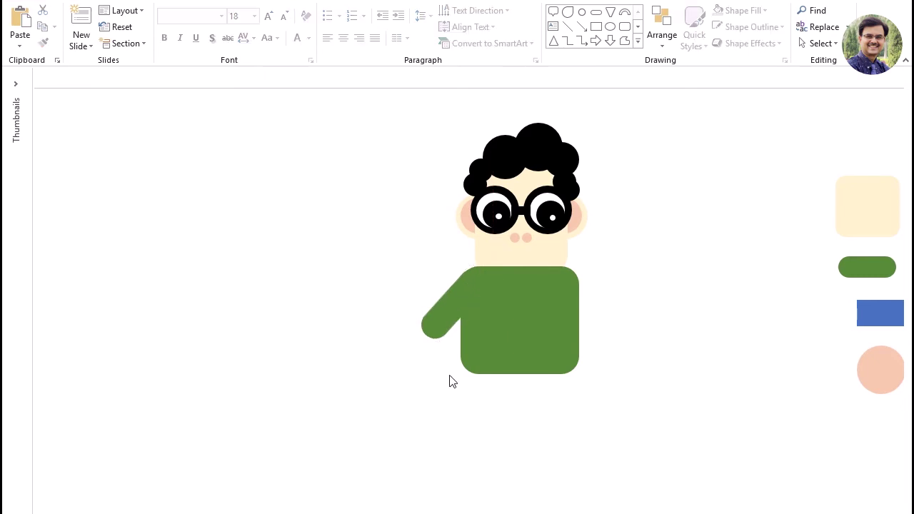
{"action": "left_click", "coordinate": [439, 325]}
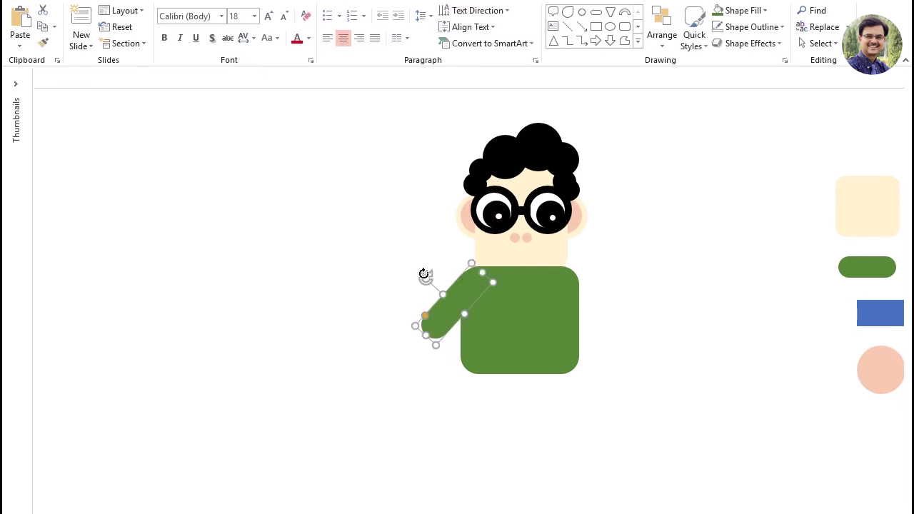
{"action": "left_click_drag", "start_coordinate": [422, 272], "coordinate": [425, 279]}
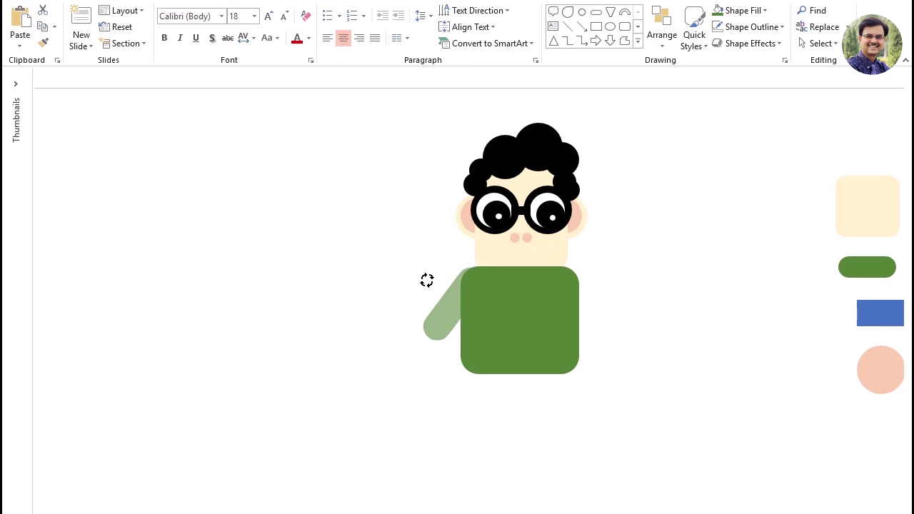
{"action": "left_click_drag", "start_coordinate": [424, 279], "coordinate": [457, 303]}
{"action": "left_click", "coordinate": [622, 382]}
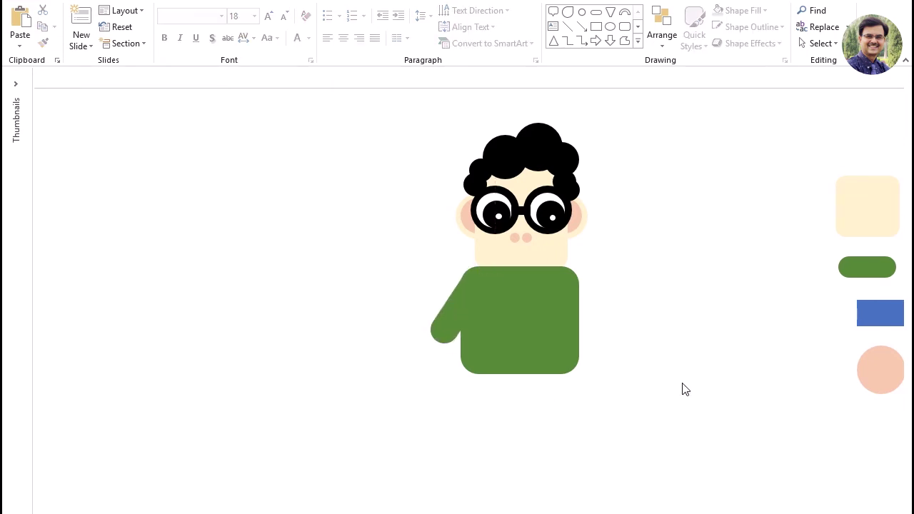
{"action": "left_click", "coordinate": [451, 305]}
{"action": "left_click_drag", "start_coordinate": [433, 342], "coordinate": [424, 353]}
{"action": "left_click", "coordinate": [661, 359]}
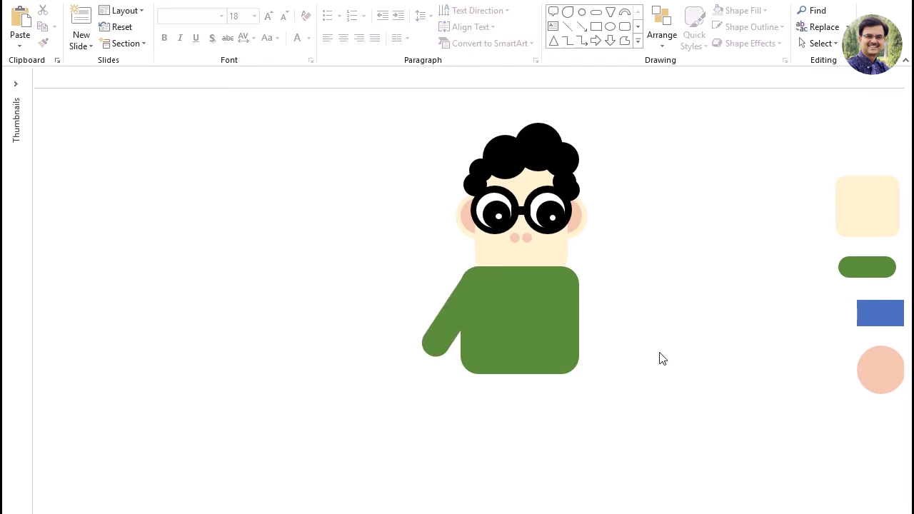
Step: Give the upper arm a black shape outline
{"action": "left_click", "coordinate": [453, 316]}
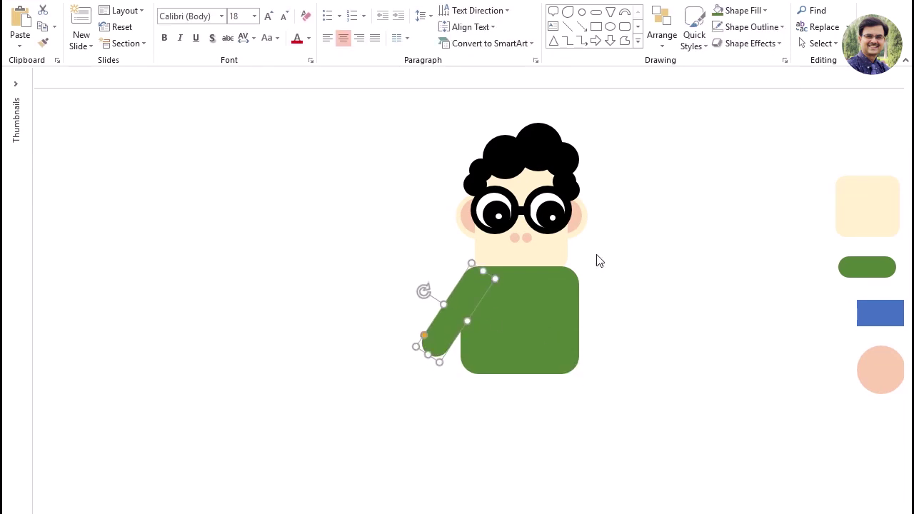
{"action": "left_click", "coordinate": [784, 29]}
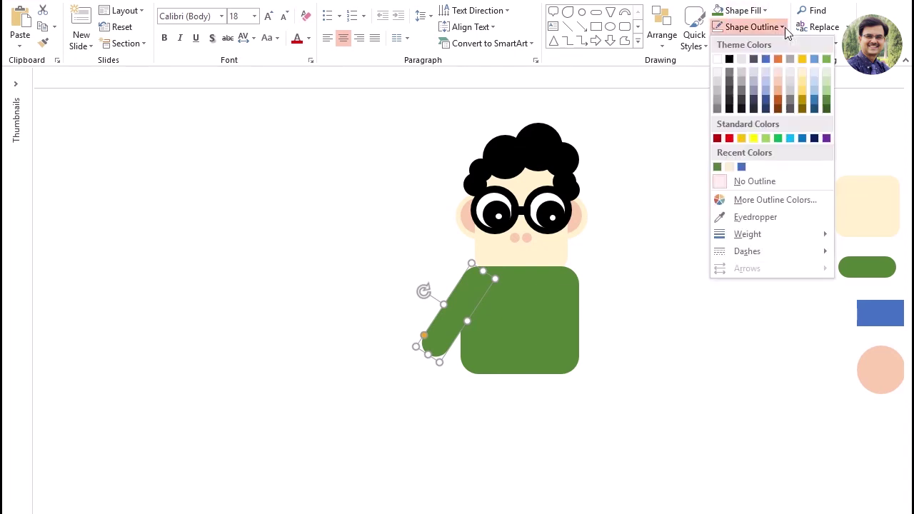
{"action": "left_click", "coordinate": [730, 62]}
{"action": "left_click", "coordinate": [761, 209]}
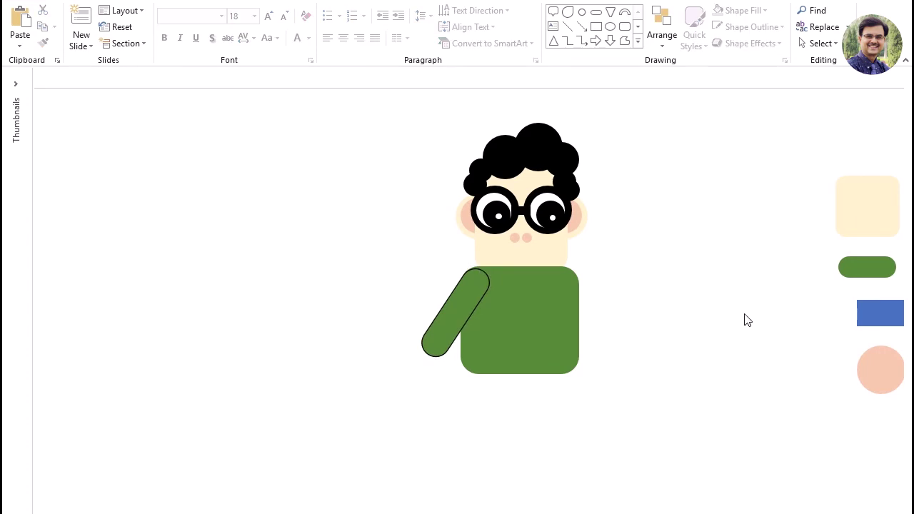
{"action": "left_click", "coordinate": [443, 341]}
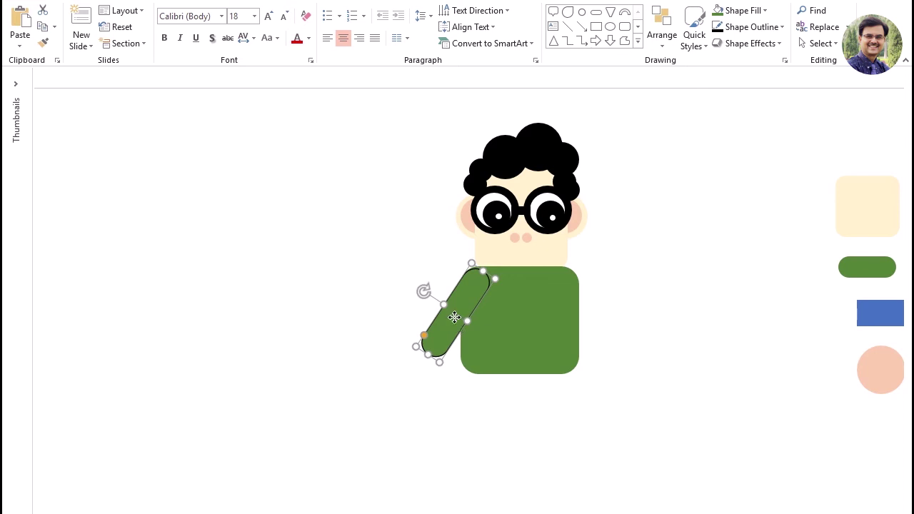
Step: Duplicate the upper arm below itself, shorten it, and rotate it nearly horizontal as a forearm
{"action": "left_click_drag", "start_coordinate": [454, 318], "coordinate": [486, 368], "text": "ctrl"}
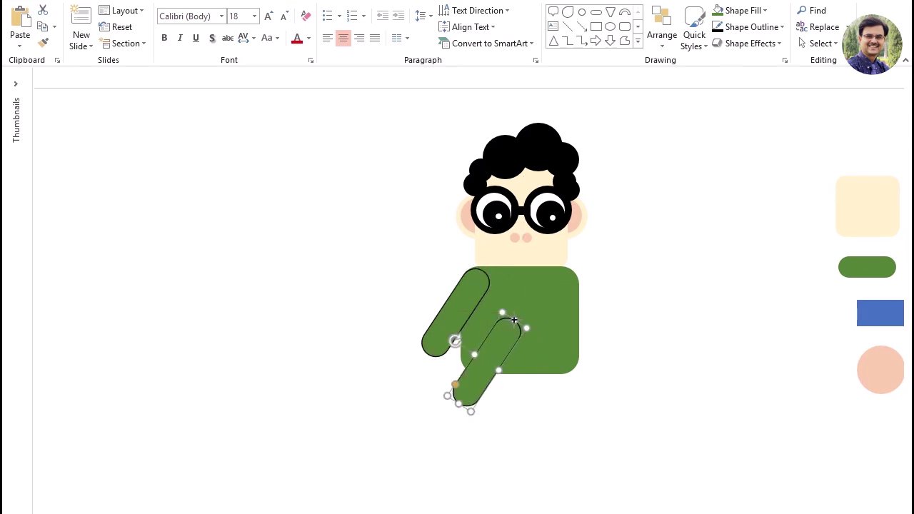
{"action": "left_click_drag", "start_coordinate": [514, 321], "coordinate": [502, 341]}
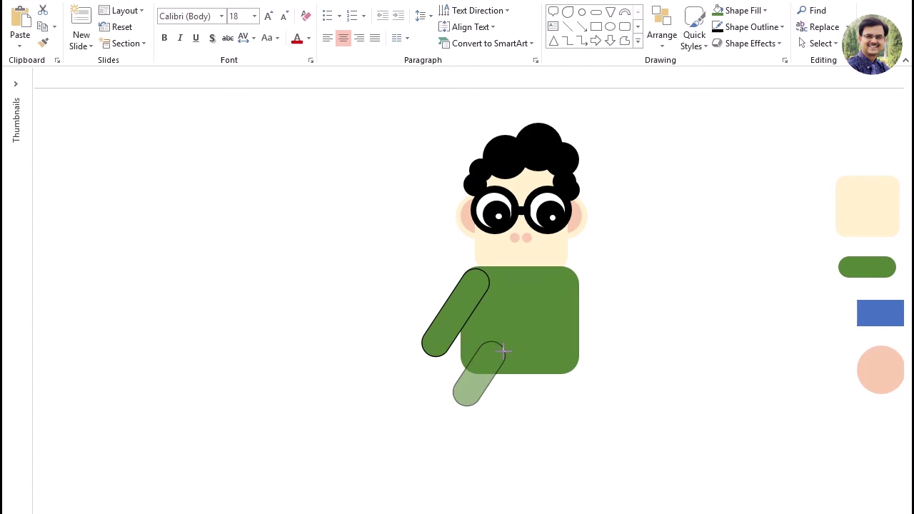
{"action": "left_click", "coordinate": [477, 424]}
{"action": "left_click", "coordinate": [471, 405]}
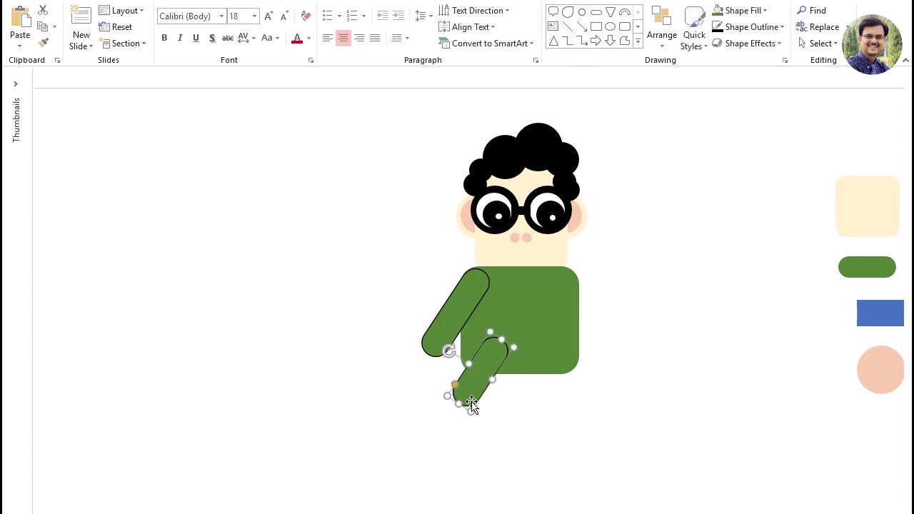
{"action": "mouse_move", "coordinate": [449, 350]}
{"action": "left_mouse_down"}
{"action": "mouse_move", "coordinate": [477, 341]}
{"action": "mouse_move", "coordinate": [476, 361]}
{"action": "mouse_move", "coordinate": [456, 344]}
{"action": "left_mouse_up"}
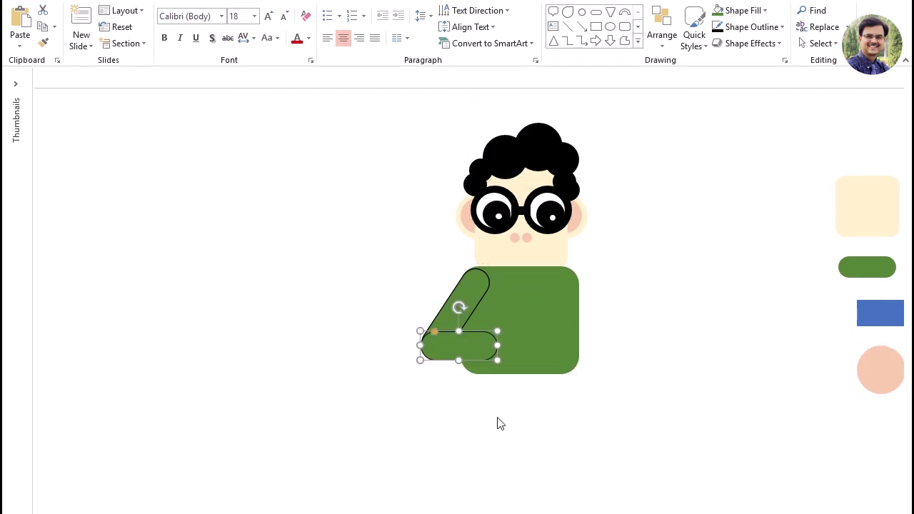
{"action": "left_click", "coordinate": [509, 434]}
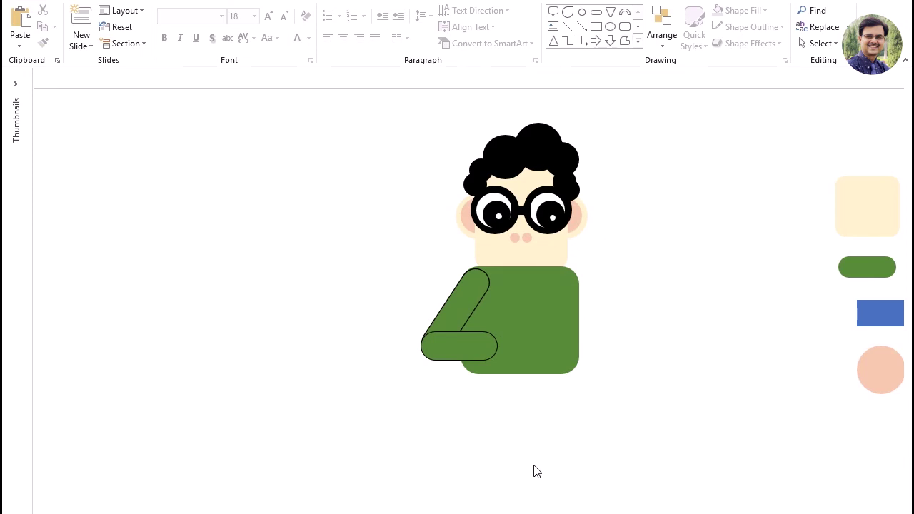
{"action": "left_click", "coordinate": [466, 307]}
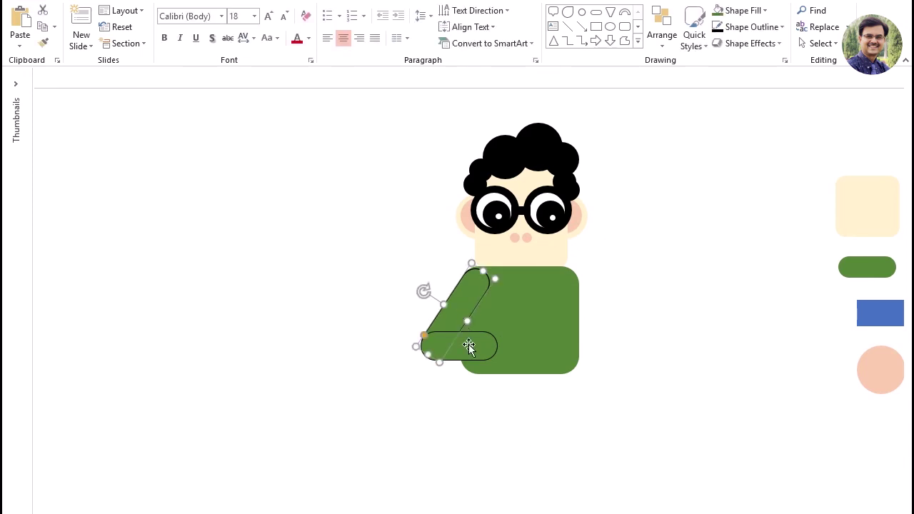
{"action": "left_click", "coordinate": [479, 428]}
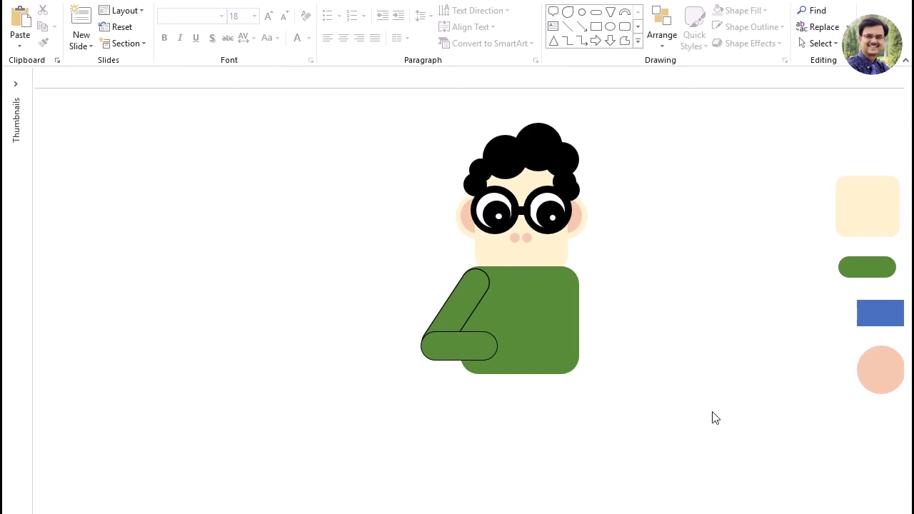
Step: Bring the spare green pill next to the body and eyedrop it to the cream skin colour
{"action": "left_click", "coordinate": [867, 272]}
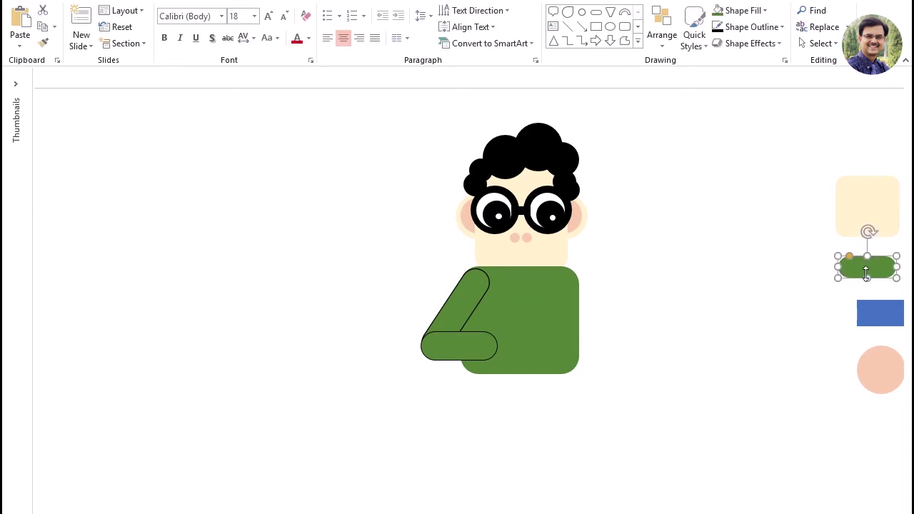
{"action": "mouse_move", "coordinate": [867, 271]}
{"action": "left_mouse_down"}
{"action": "mouse_move", "coordinate": [632, 365]}
{"action": "mouse_move", "coordinate": [631, 331]}
{"action": "left_mouse_up"}
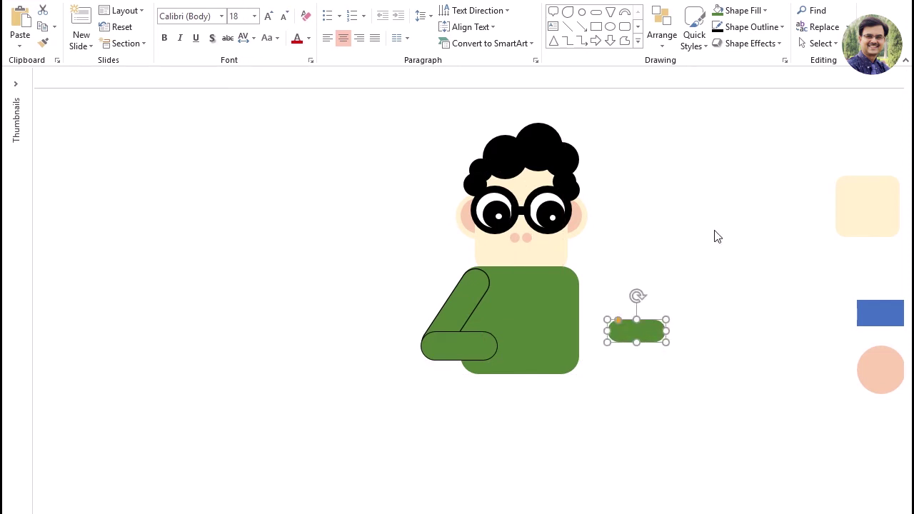
{"action": "left_click", "coordinate": [714, 252]}
{"action": "left_click", "coordinate": [629, 336]}
{"action": "left_click", "coordinate": [743, 10]}
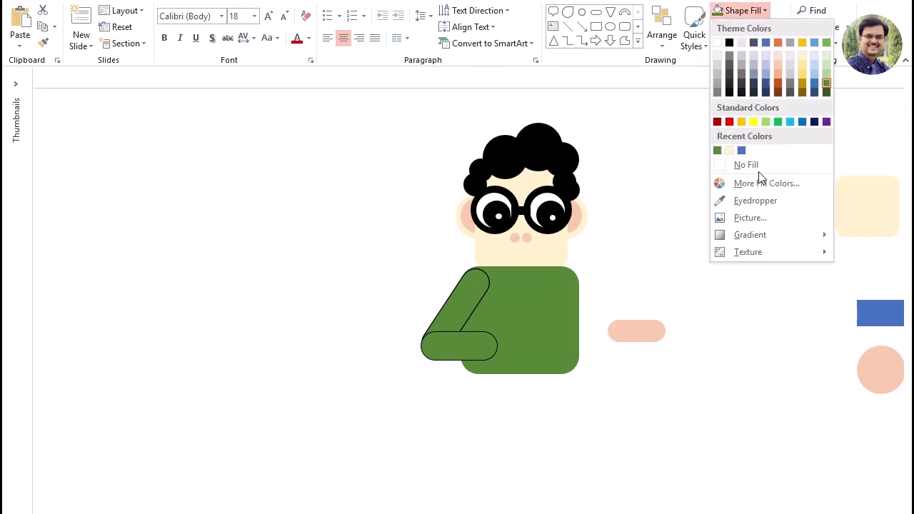
{"action": "left_click", "coordinate": [749, 201]}
{"action": "left_click", "coordinate": [883, 201]}
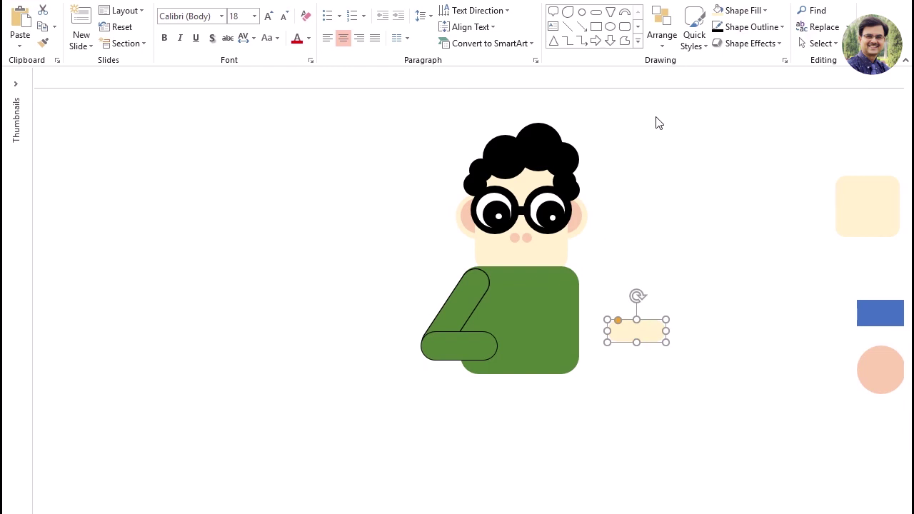
Step: Cut and paste the cream pill, then place it at the forearm's end over the torso
{"action": "left_click_drag", "start_coordinate": [665, 327], "coordinate": [525, 344]}
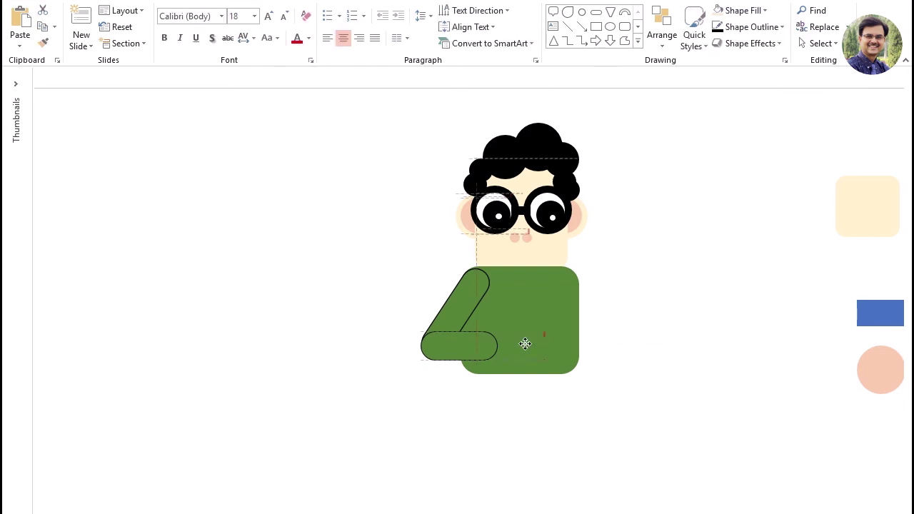
{"action": "left_click_drag", "start_coordinate": [525, 344], "coordinate": [608, 334]}
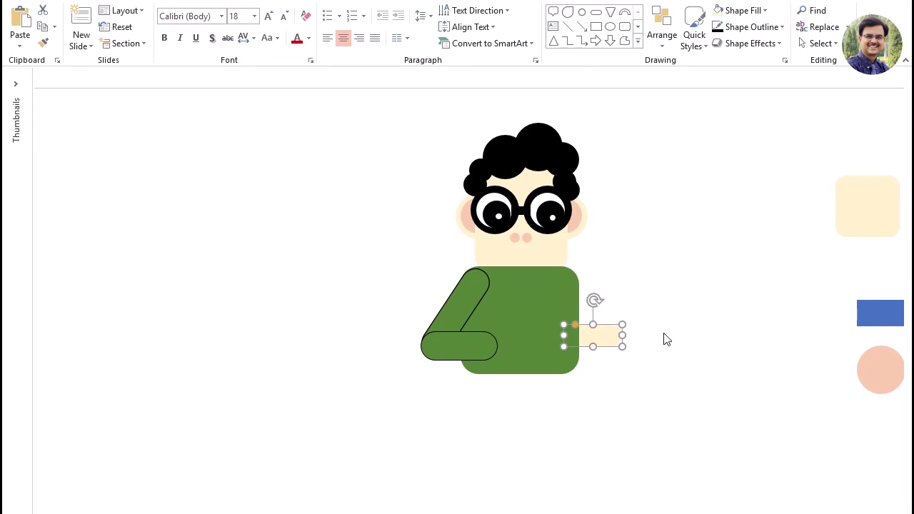
{"action": "key", "text": "Delete"}
{"action": "key", "text": "ctrl+v"}
{"action": "left_click_drag", "start_coordinate": [592, 334], "coordinate": [511, 346]}
{"action": "left_click", "coordinate": [735, 397]}
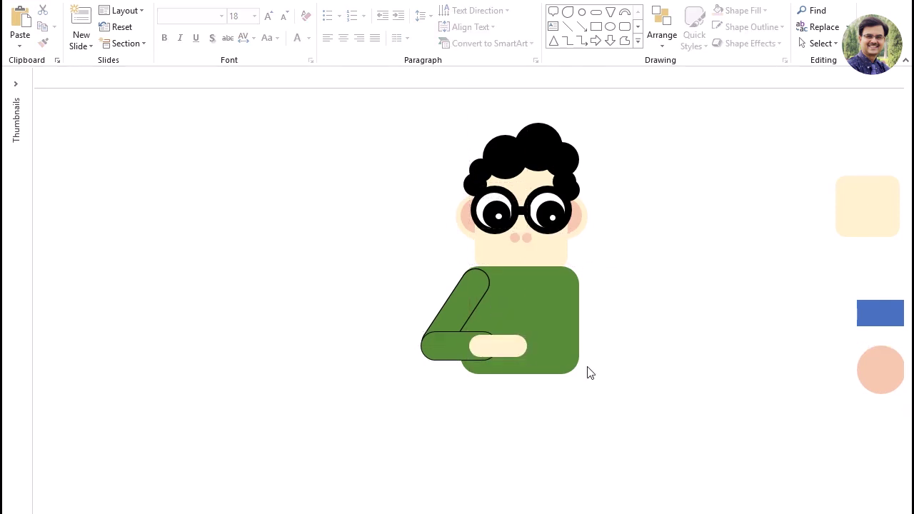
{"action": "mouse_move", "coordinate": [512, 353]}
{"action": "left_mouse_down"}
{"action": "mouse_move", "coordinate": [483, 346]}
{"action": "mouse_move", "coordinate": [494, 344]}
{"action": "left_mouse_up"}
{"action": "left_click", "coordinate": [651, 370]}
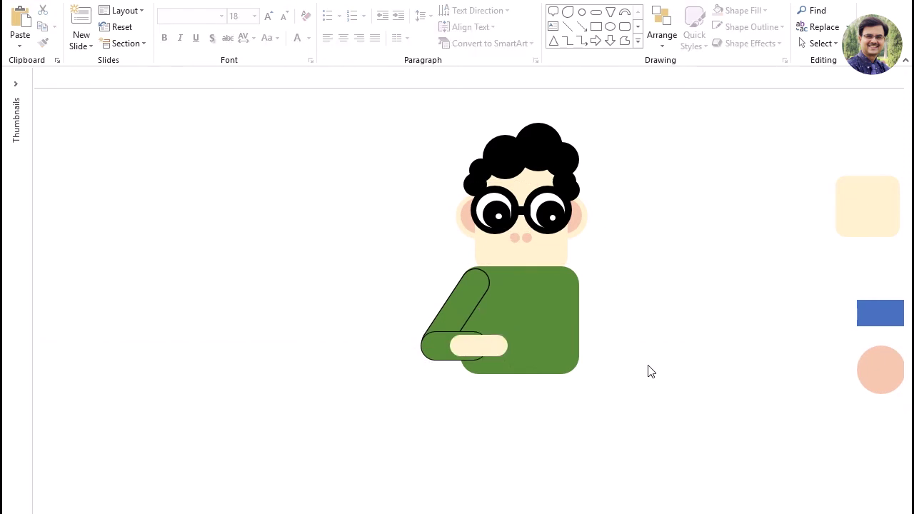
{"action": "left_click", "coordinate": [445, 351]}
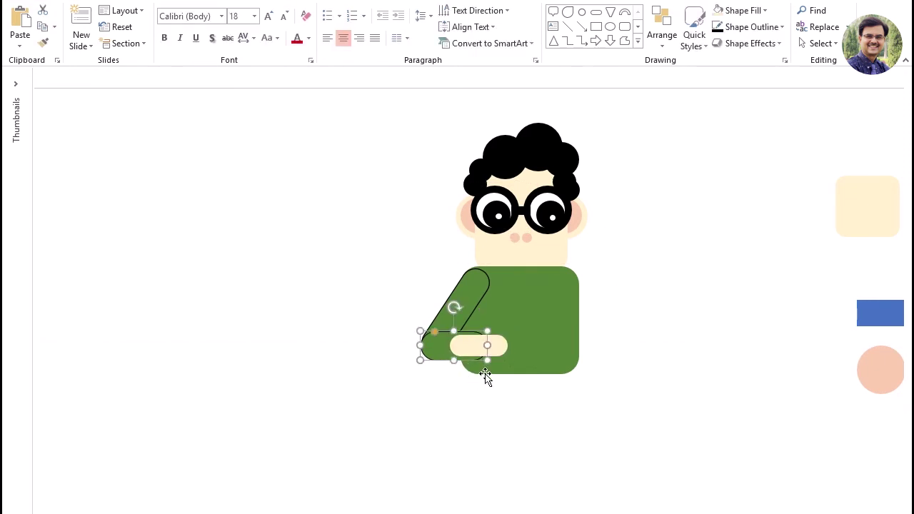
{"action": "left_click_drag", "start_coordinate": [455, 308], "coordinate": [467, 310]}
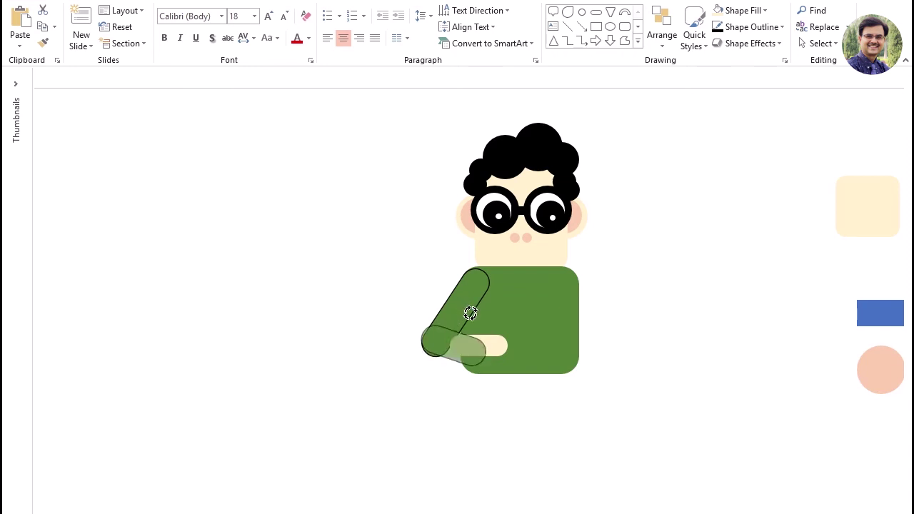
{"action": "left_click_drag", "start_coordinate": [502, 345], "coordinate": [500, 353]}
{"action": "left_click", "coordinate": [650, 424]}
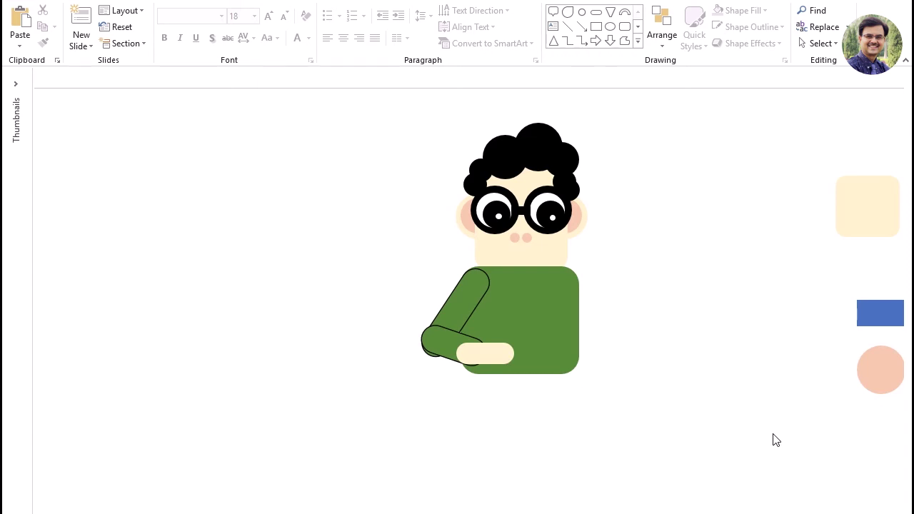
{"action": "key", "text": "ctrl+z"}
{"action": "key", "text": "ctrl+z"}
{"action": "key", "text": "Escape"}
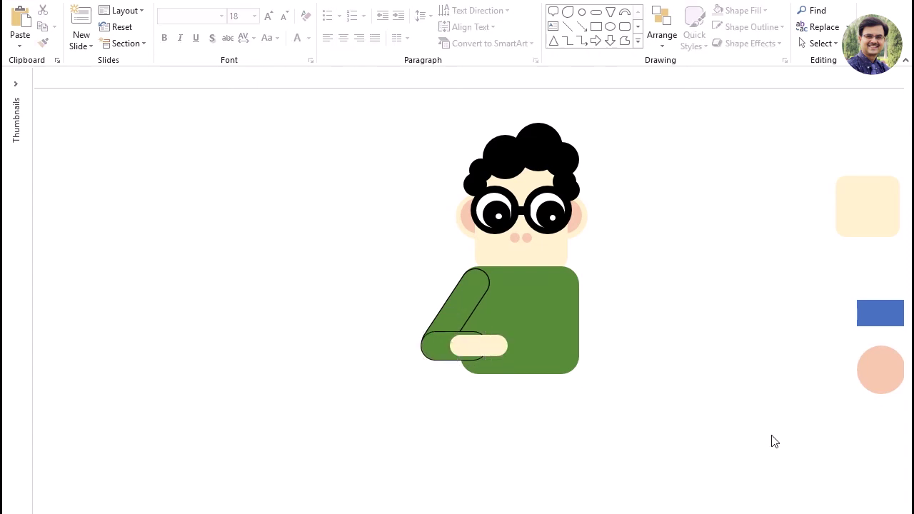
{"action": "left_click", "coordinate": [502, 350]}
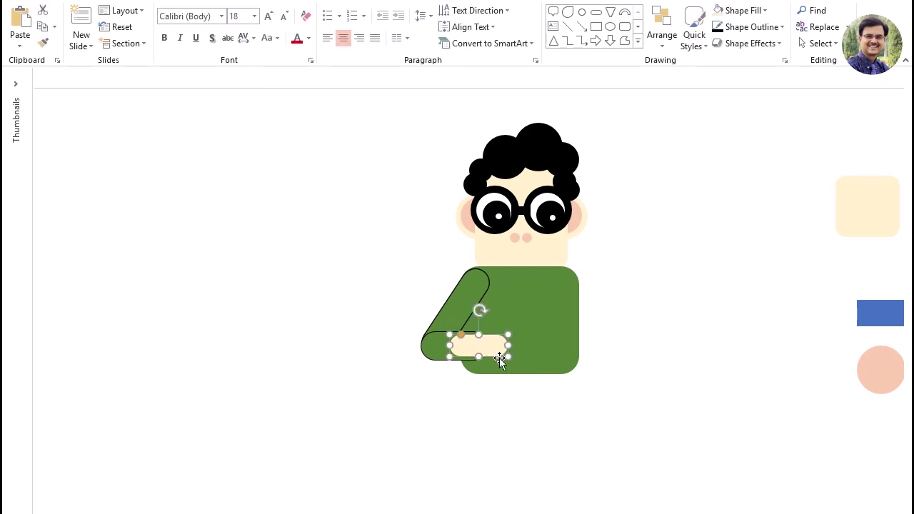
Step: Copy the peach circle onto the torso, shrink it, and set it at the hand's end
{"action": "left_click", "coordinate": [730, 358]}
{"action": "left_click", "coordinate": [877, 378]}
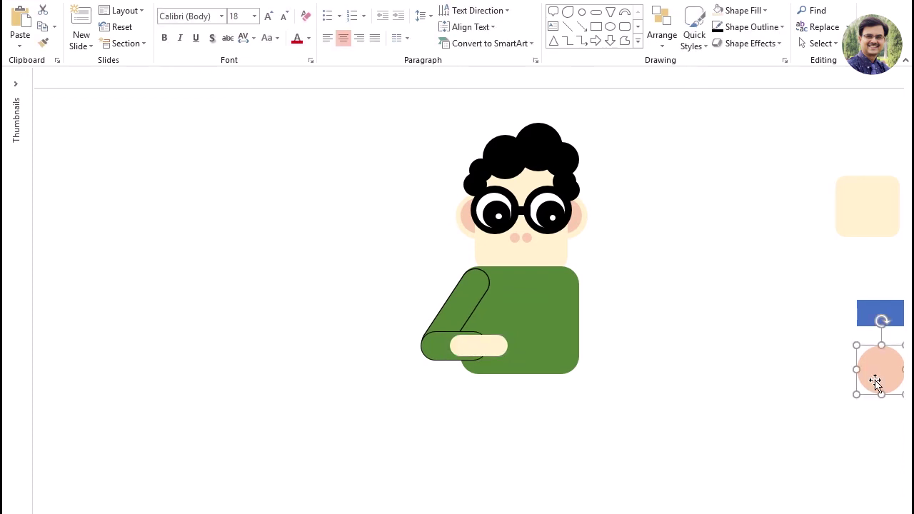
{"action": "left_click_drag", "start_coordinate": [875, 381], "coordinate": [509, 341]}
{"action": "left_click_drag", "start_coordinate": [537, 369], "coordinate": [510, 343]}
{"action": "left_click", "coordinate": [688, 370]}
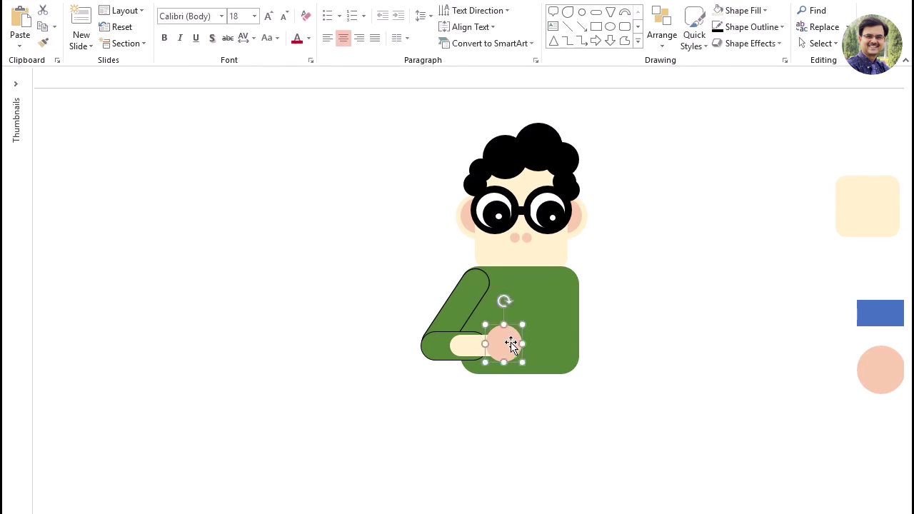
{"action": "left_click_drag", "start_coordinate": [516, 347], "coordinate": [532, 346]}
{"action": "left_click", "coordinate": [752, 366]}
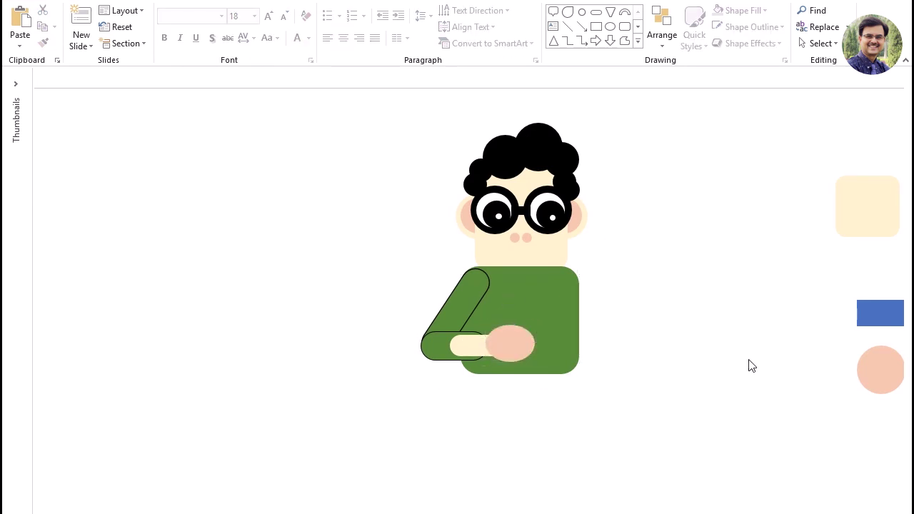
Step: Move a cream piece to the right of the body and tilt it
{"action": "left_click", "coordinate": [473, 347]}
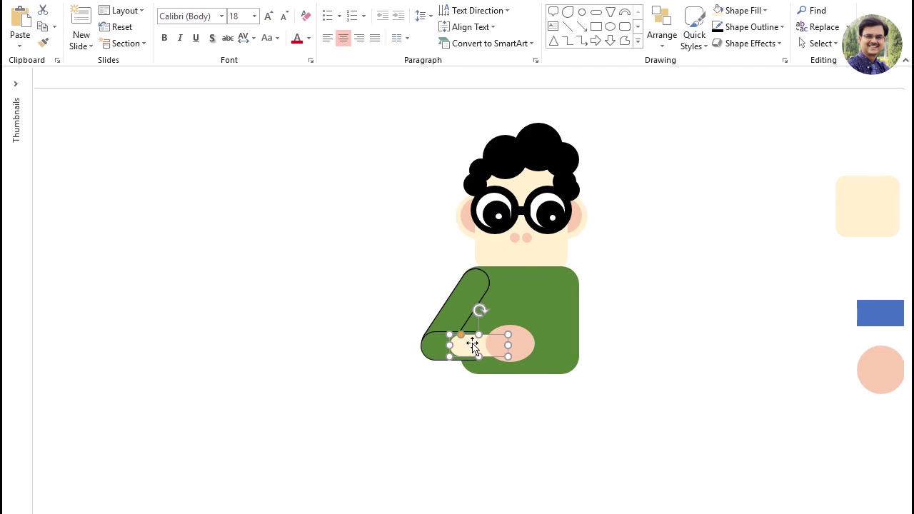
{"action": "left_click_drag", "start_coordinate": [473, 347], "coordinate": [638, 322]}
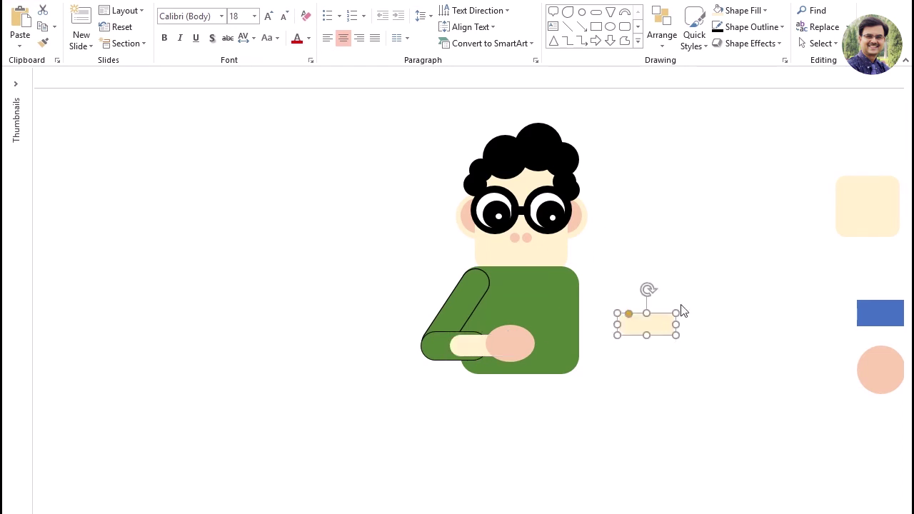
{"action": "left_click_drag", "start_coordinate": [648, 289], "coordinate": [607, 310]}
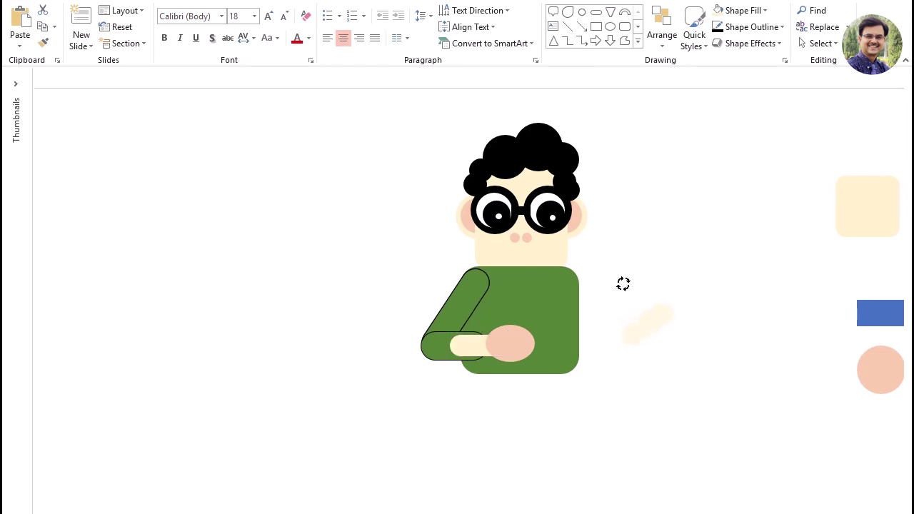
Step: Stand the cream pill upright and set it on top of the palm as a thumb
{"action": "left_click_drag", "start_coordinate": [617, 319], "coordinate": [502, 316]}
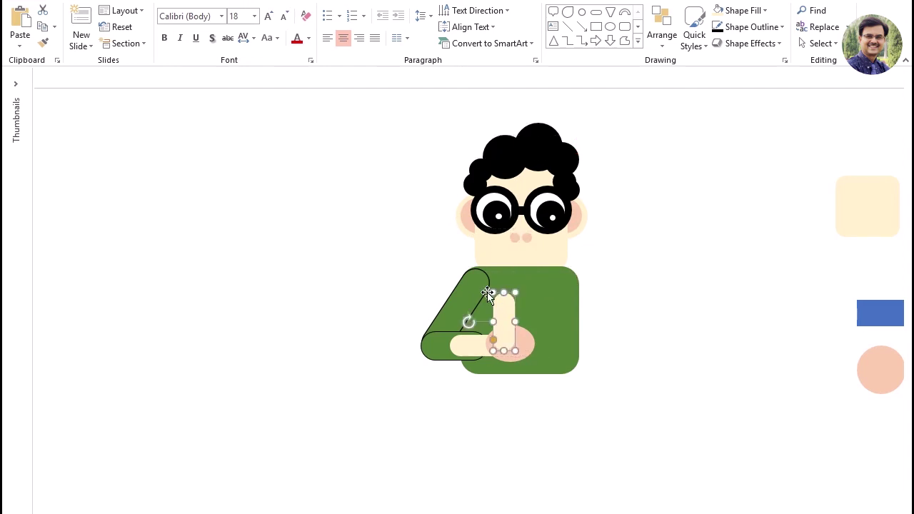
{"action": "left_click_drag", "start_coordinate": [502, 315], "coordinate": [500, 301]}
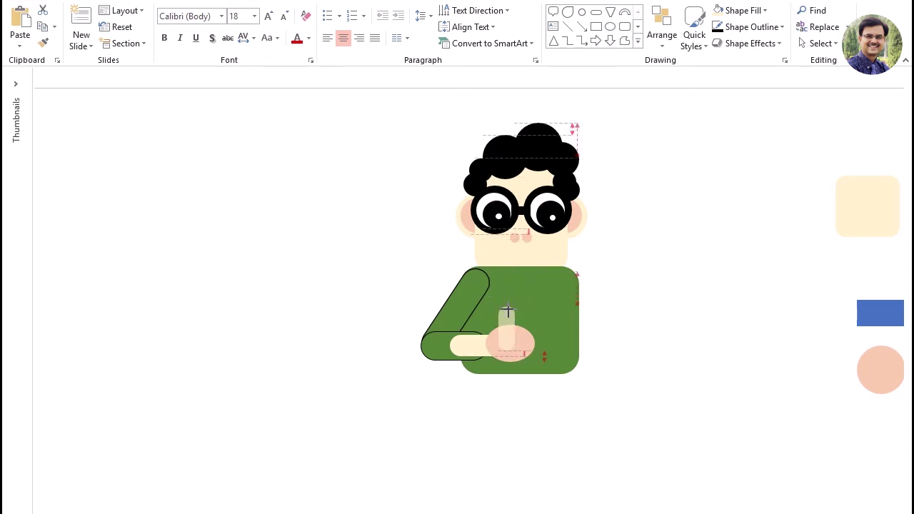
{"action": "left_click_drag", "start_coordinate": [500, 301], "coordinate": [505, 343]}
{"action": "left_click", "coordinate": [627, 365]}
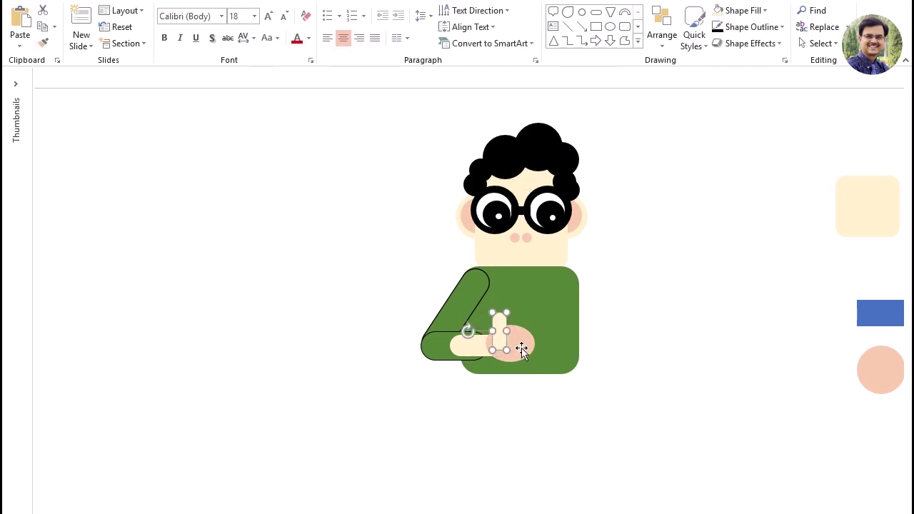
Step: Change the palm's fill from pink to cream to match the thumb
{"action": "left_click", "coordinate": [522, 348]}
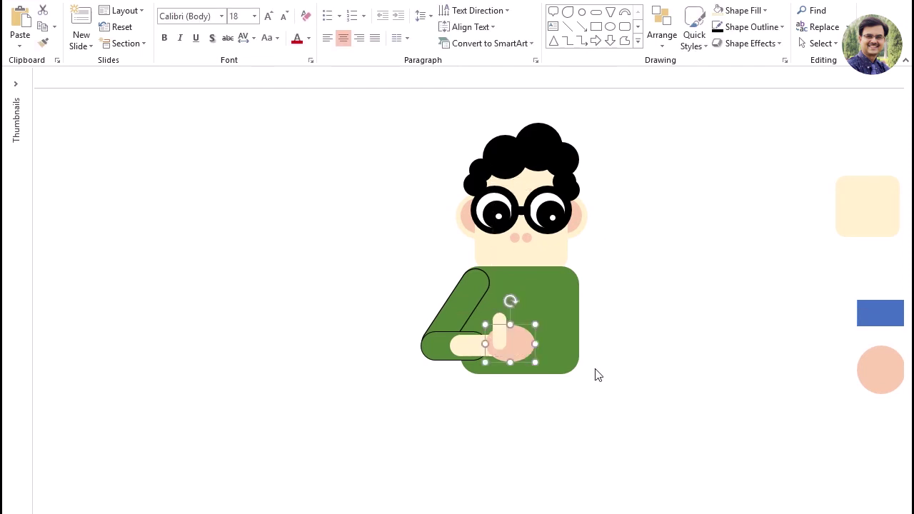
{"action": "left_click", "coordinate": [765, 14]}
{"action": "left_click", "coordinate": [720, 16]}
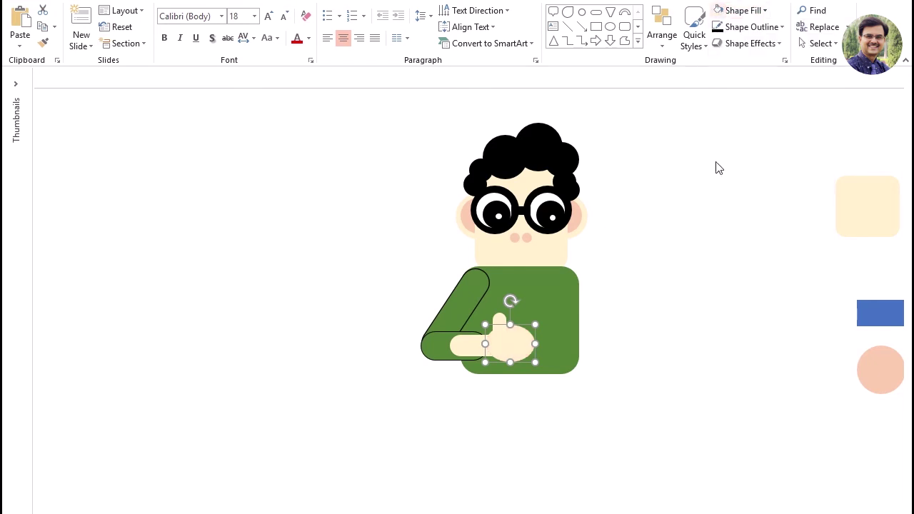
{"action": "left_click", "coordinate": [715, 307]}
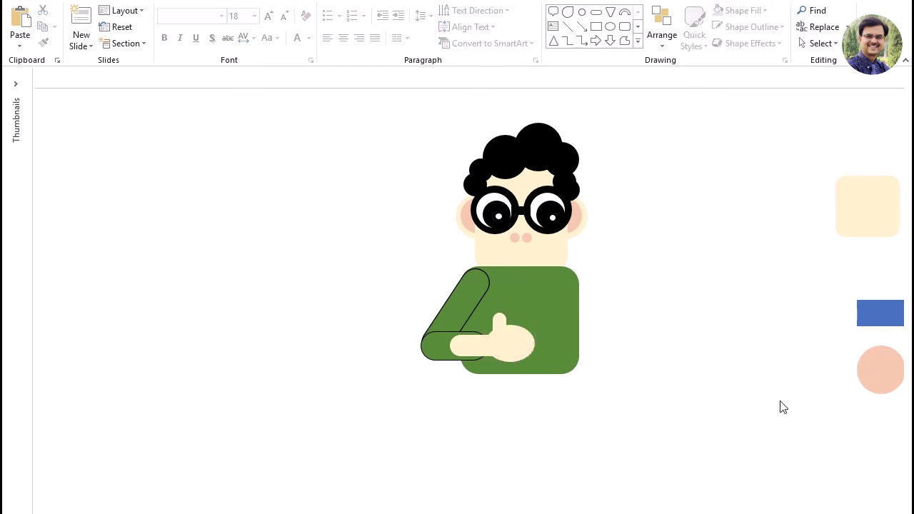
Step: Nudge the cream palm slightly so it sits neatly under the thumb
{"action": "left_click_drag", "start_coordinate": [522, 356], "coordinate": [517, 359]}
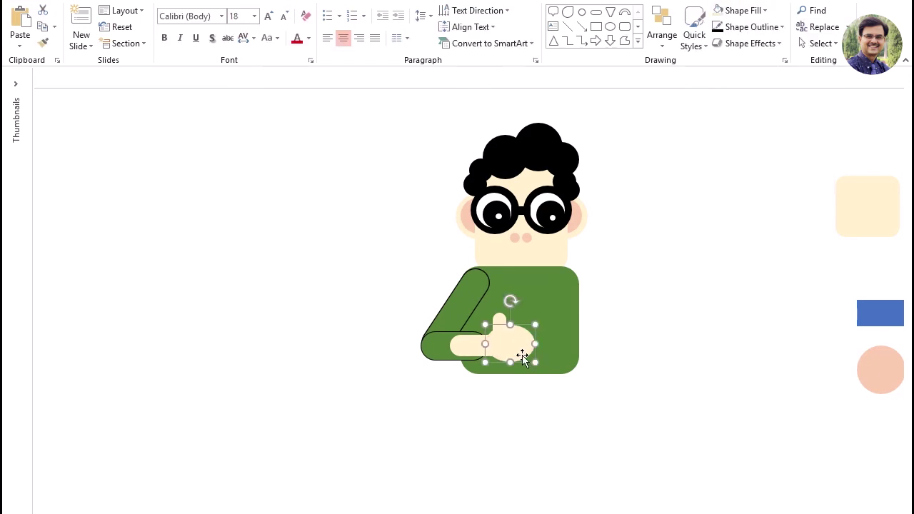
{"action": "left_click_drag", "start_coordinate": [517, 358], "coordinate": [520, 357]}
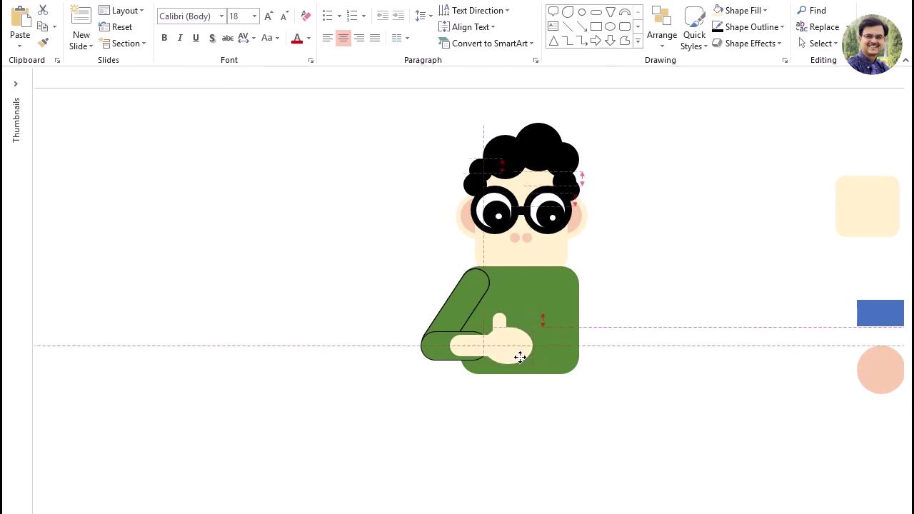
{"action": "left_click", "coordinate": [503, 319]}
{"action": "left_click", "coordinate": [673, 335]}
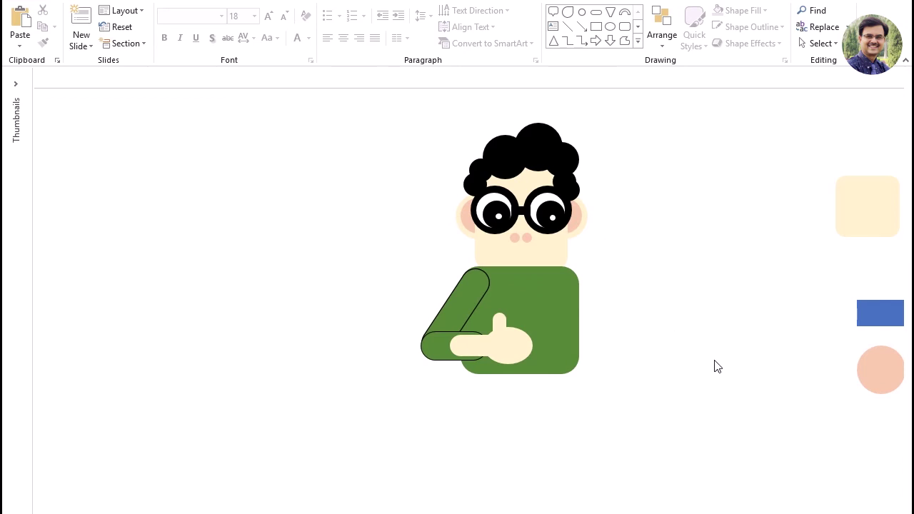
{"action": "left_click", "coordinate": [521, 354]}
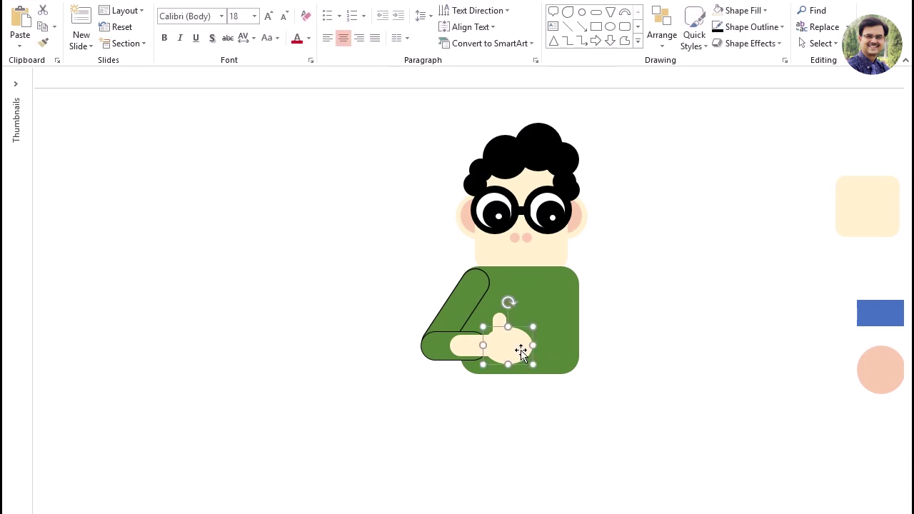
Step: Group the thumb, hand pieces and green arm into one shape with Ctrl+G
{"action": "left_click", "coordinate": [501, 320]}
{"action": "left_click", "coordinate": [460, 350], "text": "shift"}
{"action": "left_click", "coordinate": [437, 348], "text": "shift"}
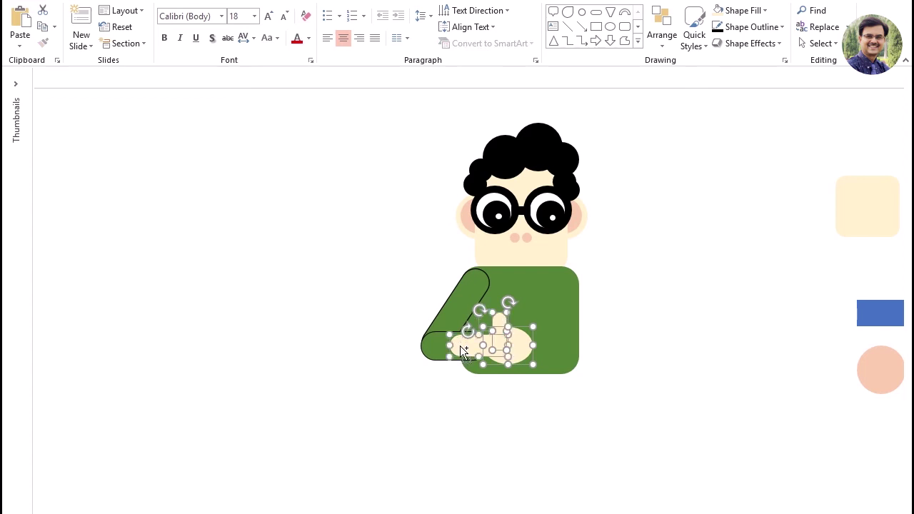
{"action": "left_click", "coordinate": [456, 293], "text": "shift"}
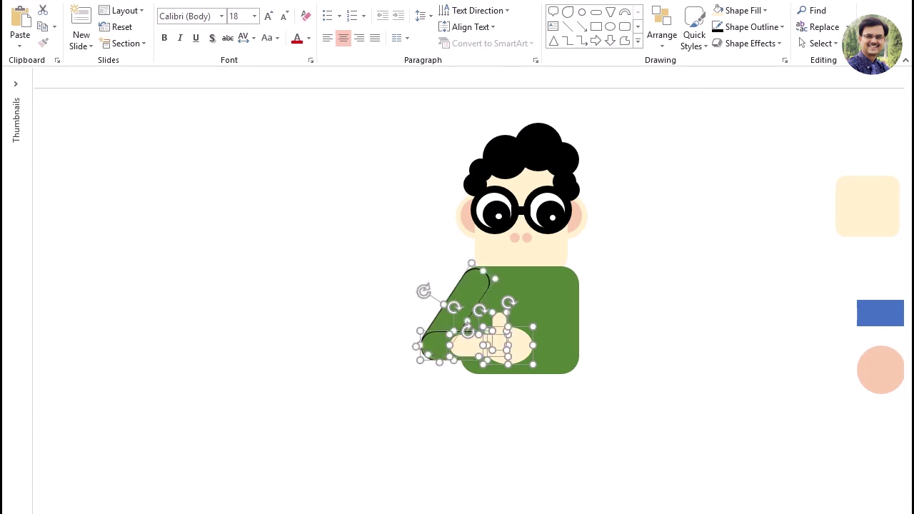
{"action": "key", "text": "ctrl+g"}
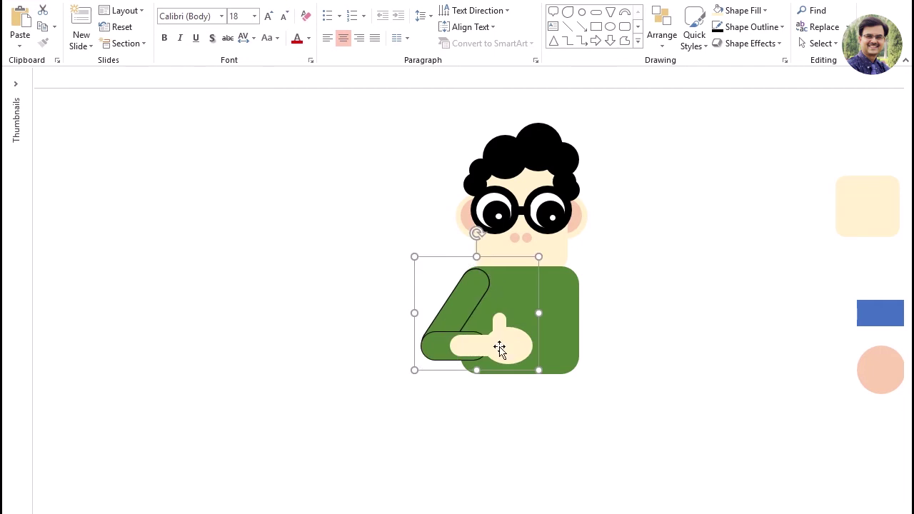
{"action": "left_click_drag", "start_coordinate": [496, 348], "coordinate": [489, 349]}
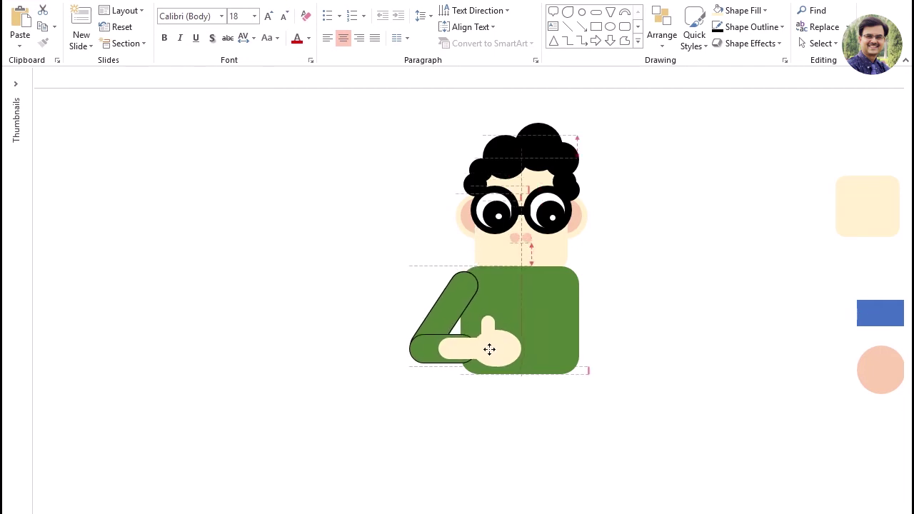
{"action": "left_click", "coordinate": [758, 394]}
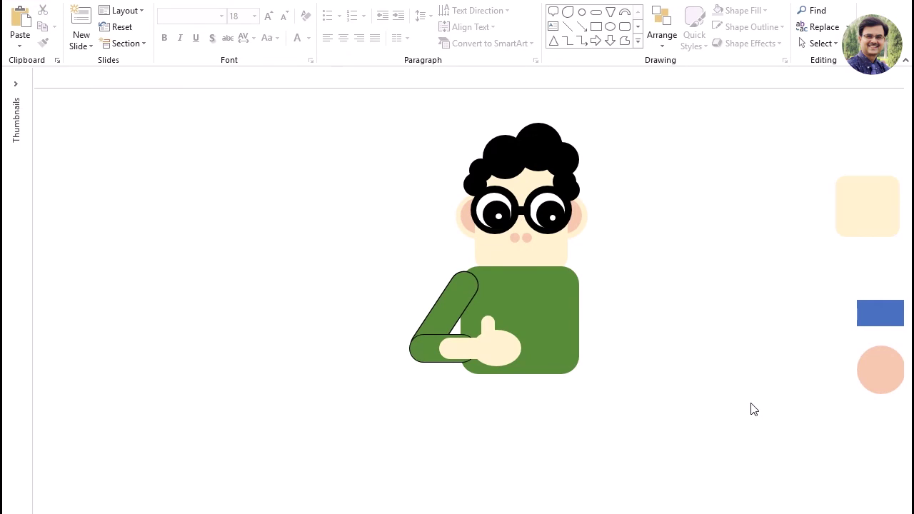
Step: Copy the arm group to the right side and flip it horizontally
{"action": "left_click", "coordinate": [493, 347]}
{"action": "left_click_drag", "start_coordinate": [496, 357], "coordinate": [627, 356]}
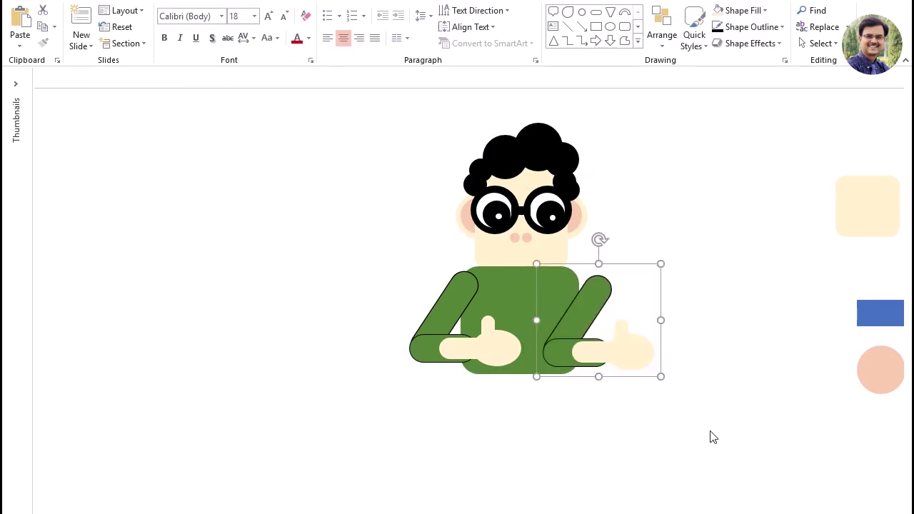
{"action": "left_click", "coordinate": [644, 361]}
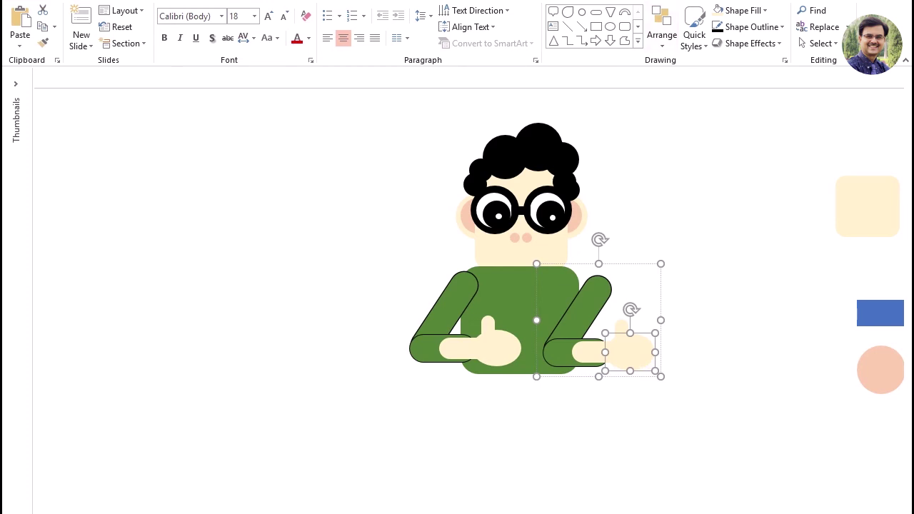
{"action": "left_click", "coordinate": [660, 1]}
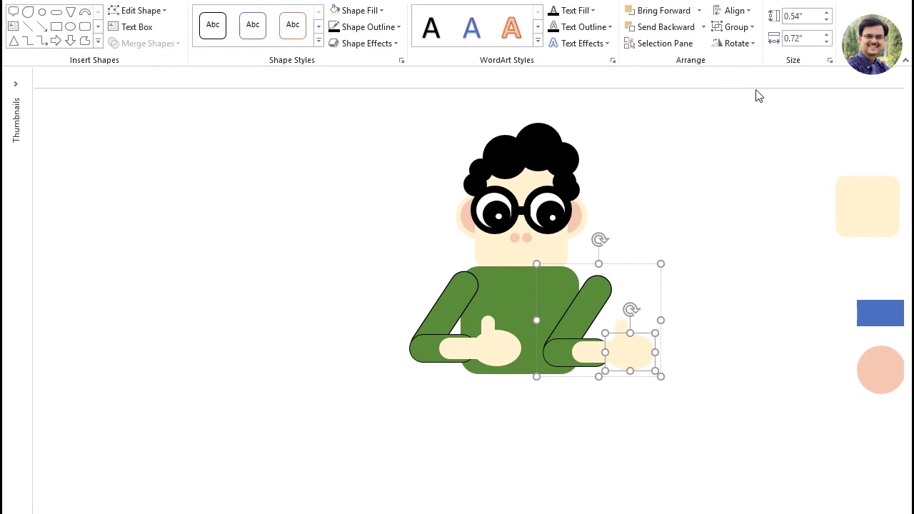
{"action": "left_click", "coordinate": [754, 43]}
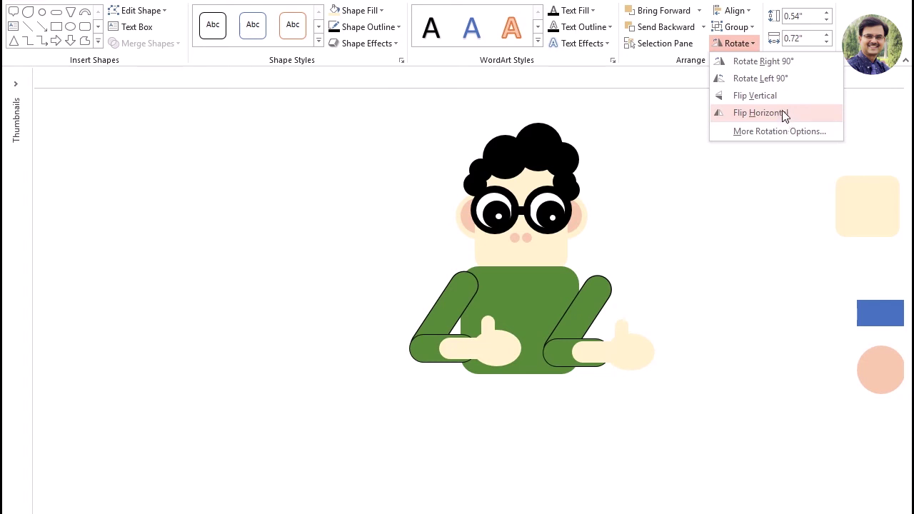
{"action": "left_click", "coordinate": [621, 359]}
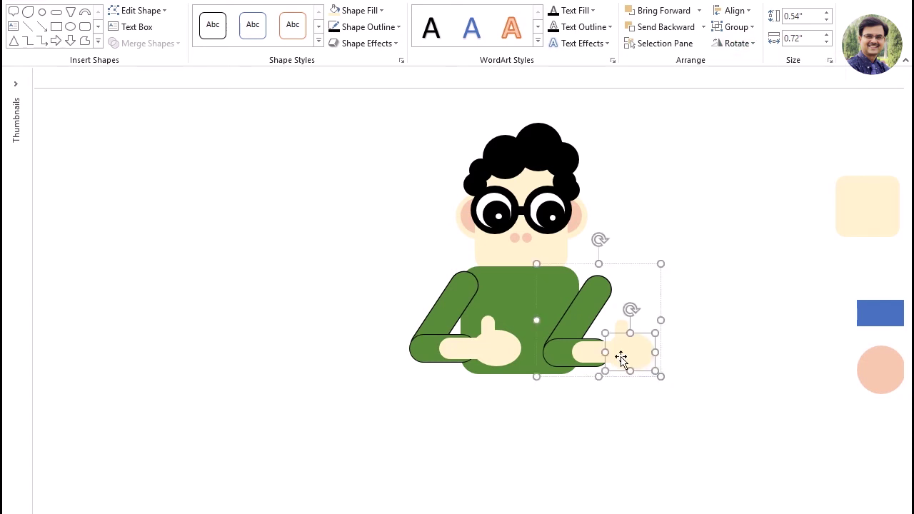
{"action": "left_click", "coordinate": [705, 328]}
{"action": "left_click", "coordinate": [588, 298]}
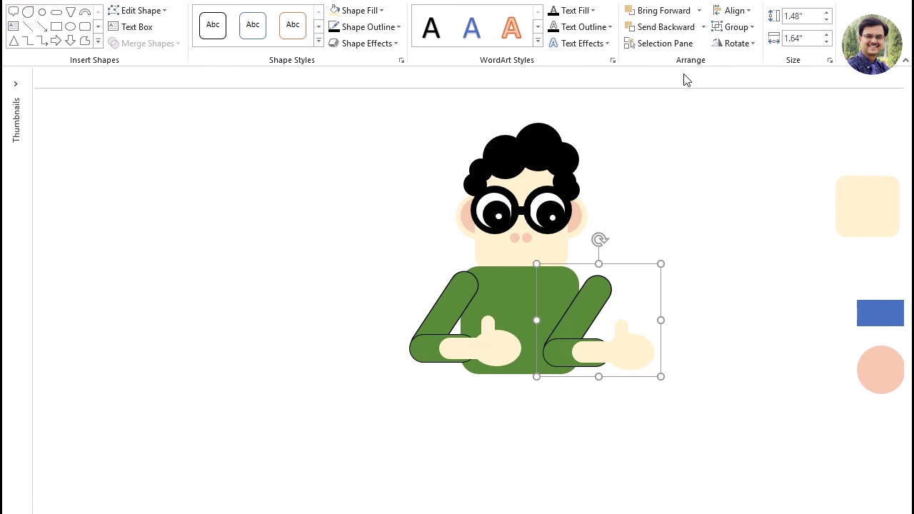
{"action": "left_click", "coordinate": [739, 44]}
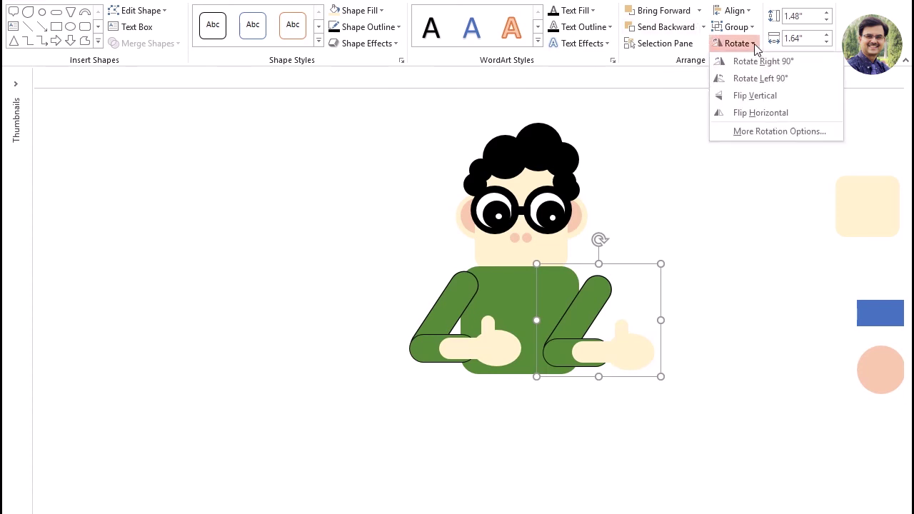
{"action": "left_click", "coordinate": [766, 113]}
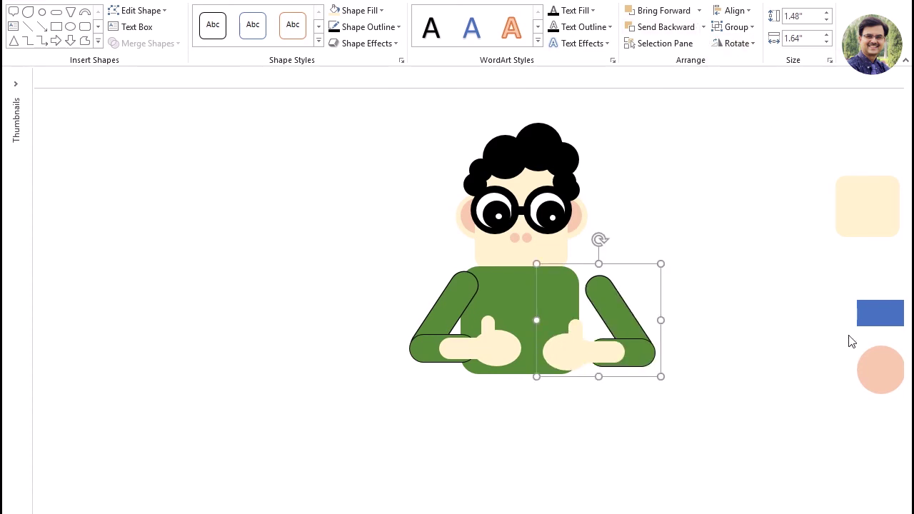
Step: Position the mirrored right arm and the left arm symmetrically on the body
{"action": "left_click_drag", "start_coordinate": [643, 362], "coordinate": [611, 353]}
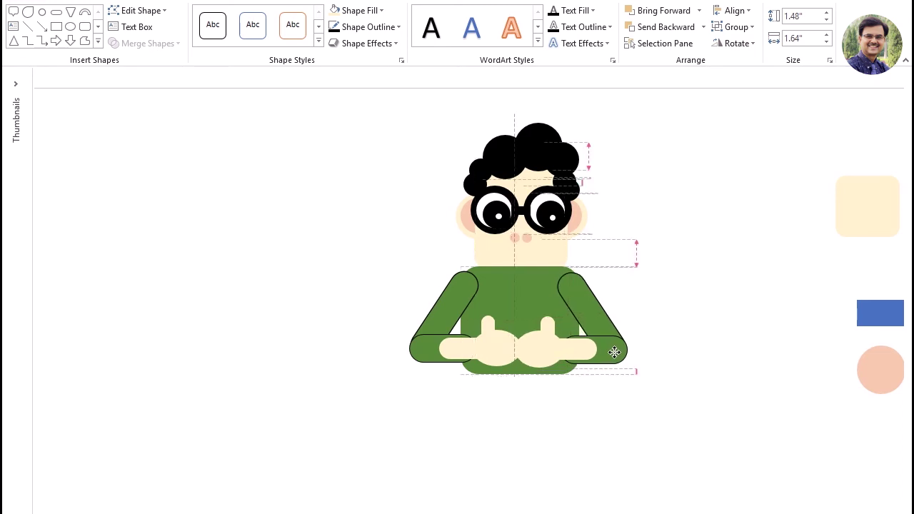
{"action": "left_click_drag", "start_coordinate": [611, 352], "coordinate": [619, 349]}
{"action": "left_click_drag", "start_coordinate": [437, 341], "coordinate": [433, 342]}
{"action": "left_click", "coordinate": [808, 491]}
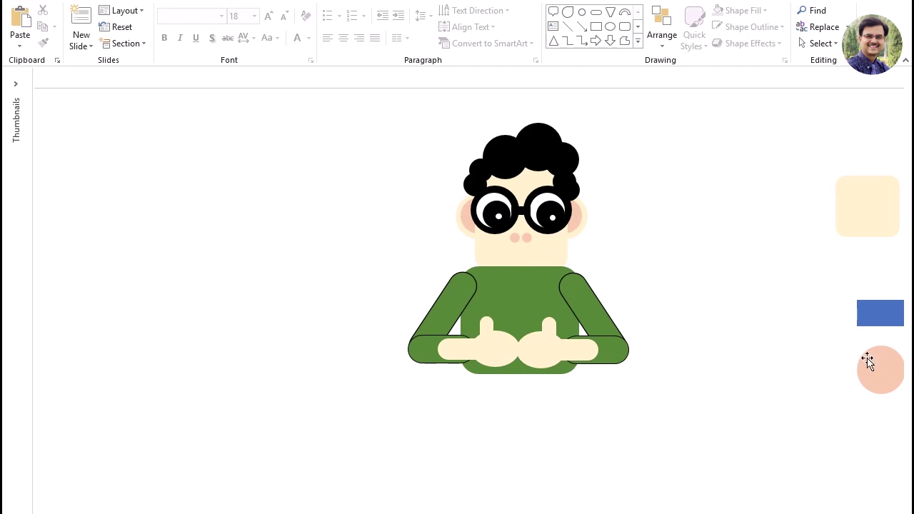
{"action": "left_click", "coordinate": [876, 317]}
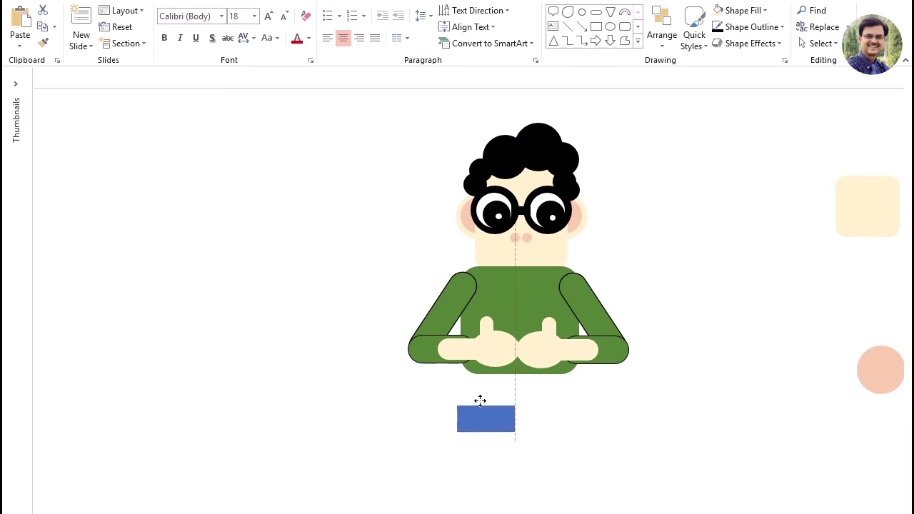
Step: Move the blue rectangle under the body as a waistband and add a narrowed left leg
{"action": "mouse_move", "coordinate": [874, 317]}
{"action": "left_mouse_down"}
{"action": "mouse_move", "coordinate": [465, 400]}
{"action": "mouse_move", "coordinate": [491, 390]}
{"action": "mouse_move", "coordinate": [581, 390]}
{"action": "mouse_move", "coordinate": [503, 432]}
{"action": "mouse_move", "coordinate": [504, 421]}
{"action": "left_mouse_up"}
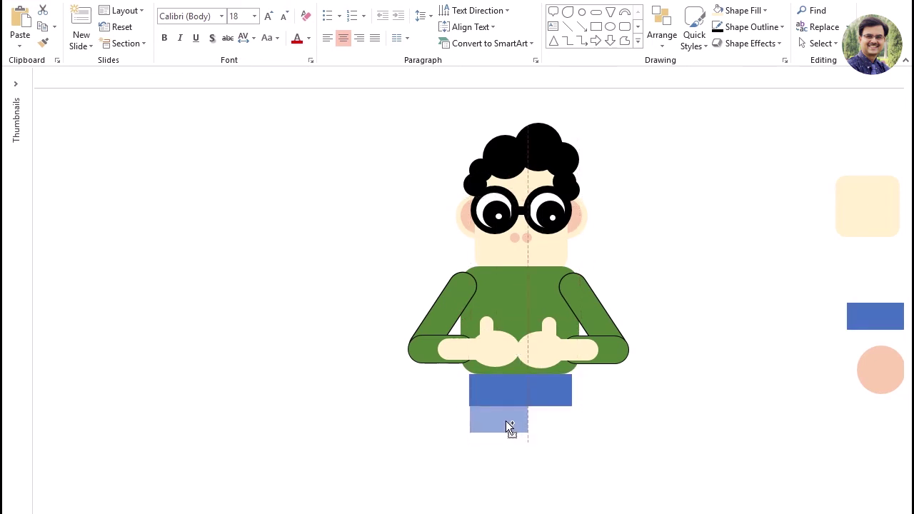
{"action": "mouse_move", "coordinate": [504, 421]}
{"action": "left_mouse_down"}
{"action": "mouse_move", "coordinate": [516, 416]}
{"action": "mouse_move", "coordinate": [491, 486]}
{"action": "left_mouse_up"}
{"action": "left_click", "coordinate": [551, 464]}
{"action": "left_click", "coordinate": [493, 439]}
{"action": "mouse_move", "coordinate": [519, 444]}
{"action": "left_mouse_down"}
{"action": "mouse_move", "coordinate": [510, 445]}
{"action": "mouse_move", "coordinate": [553, 436]}
{"action": "left_mouse_up"}
{"action": "left_click", "coordinate": [491, 443]}
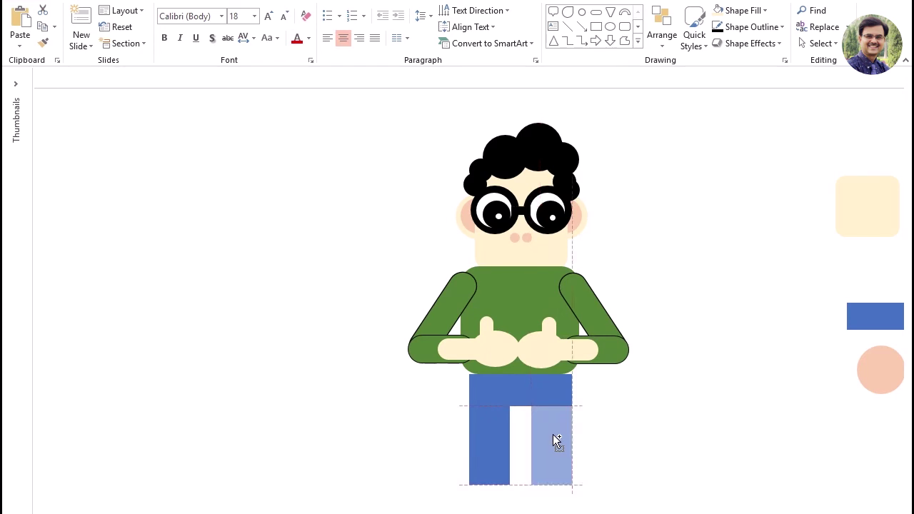
Step: Copy the leg to the right side and place a pink circle copy beside the legs
{"action": "left_click_drag", "start_coordinate": [553, 436], "coordinate": [552, 434]}
{"action": "left_click", "coordinate": [691, 481]}
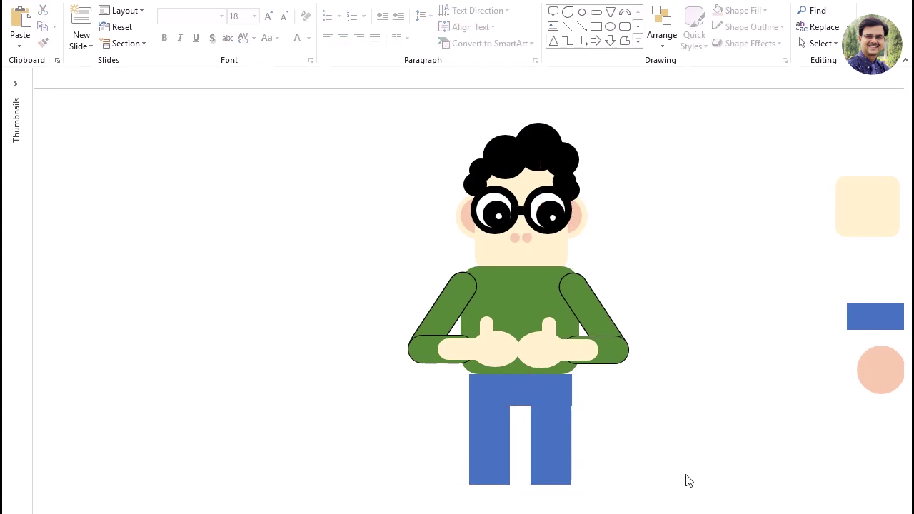
{"action": "left_click", "coordinate": [563, 434]}
{"action": "left_click", "coordinate": [750, 458]}
{"action": "left_click_drag", "start_coordinate": [896, 386], "coordinate": [664, 472], "text": "ctrl"}
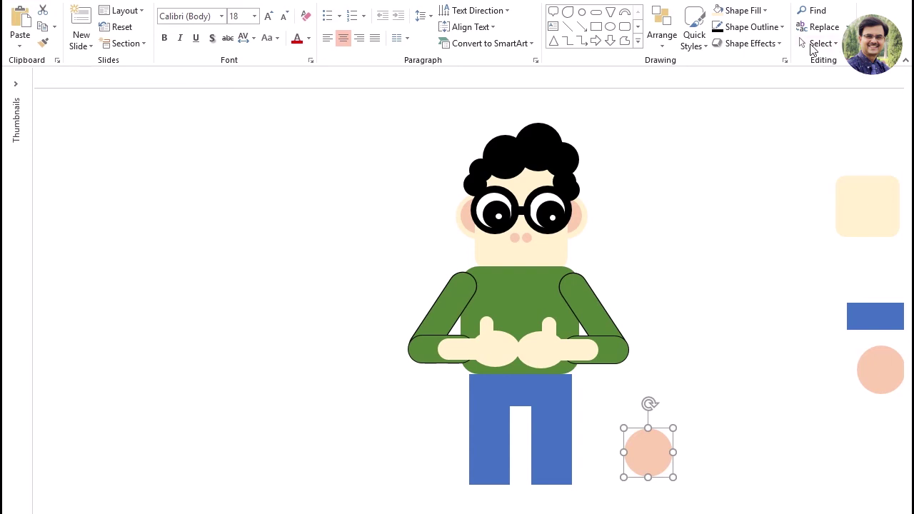
{"action": "left_click", "coordinate": [764, 11]}
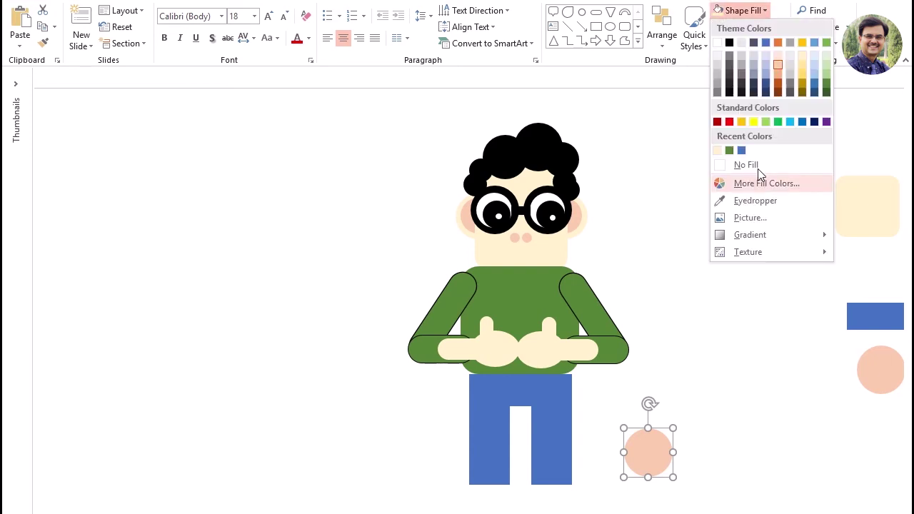
Step: Color the circle with the pants' blue via Eyedropper and move it behind the crotch
{"action": "left_click", "coordinate": [756, 201]}
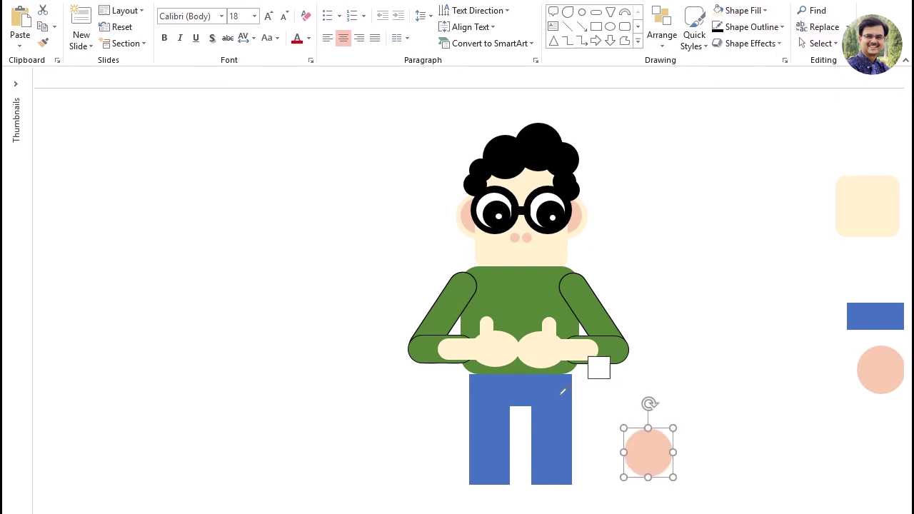
{"action": "left_click", "coordinate": [562, 391]}
{"action": "left_click", "coordinate": [702, 378]}
{"action": "left_click", "coordinate": [657, 453]}
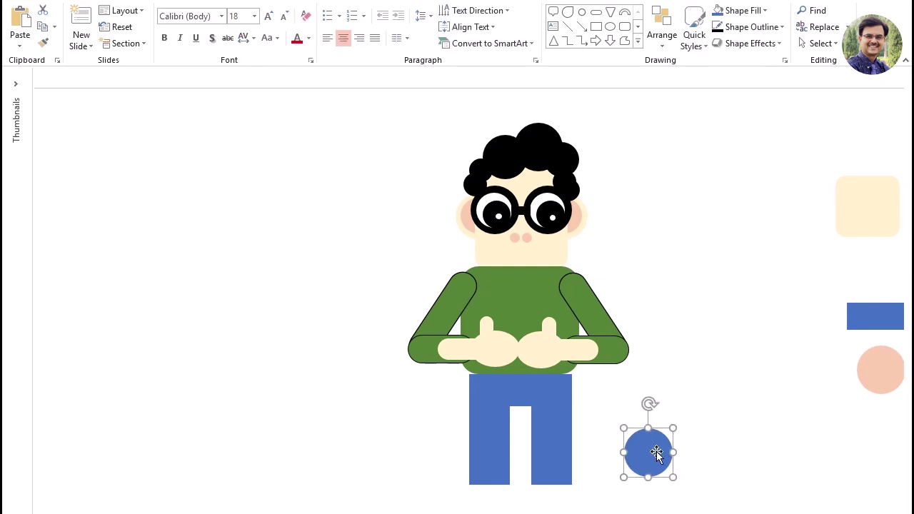
{"action": "left_click_drag", "start_coordinate": [659, 456], "coordinate": [534, 411]}
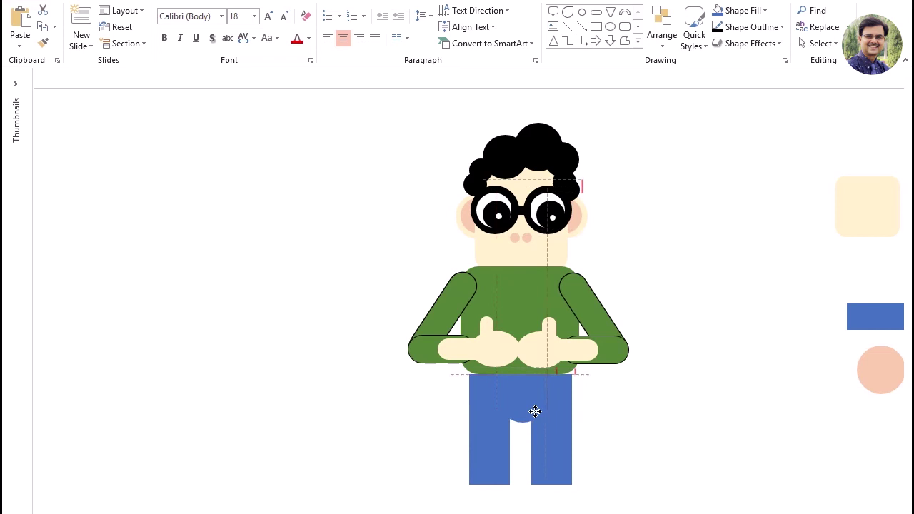
{"action": "left_click_drag", "start_coordinate": [534, 411], "coordinate": [534, 412]}
{"action": "left_click", "coordinate": [741, 474]}
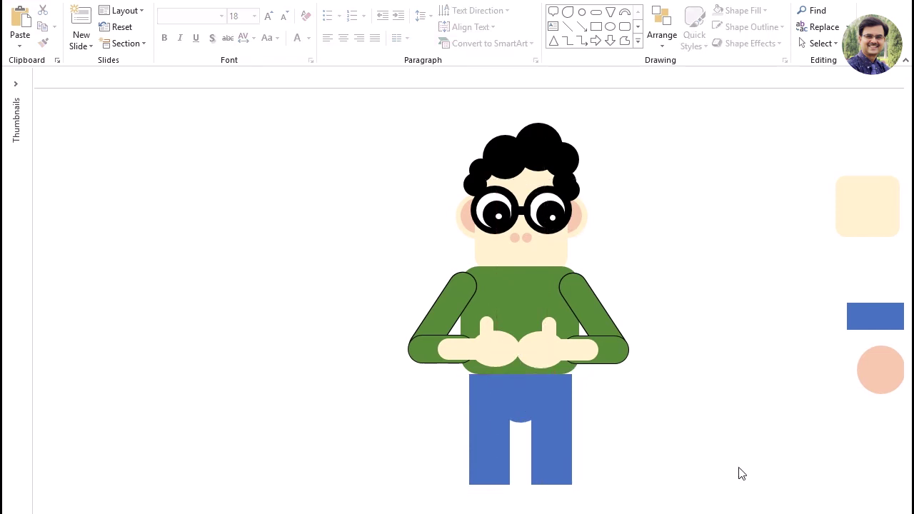
Step: Group both legs and the waistband into one pants shape
{"action": "left_click_drag", "start_coordinate": [628, 513], "coordinate": [427, 386]}
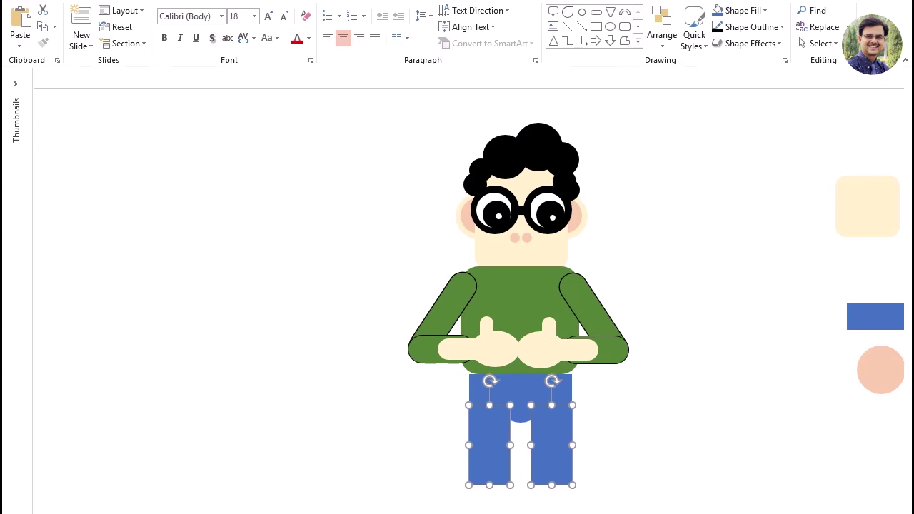
{"action": "left_click", "coordinate": [522, 393], "text": "shift"}
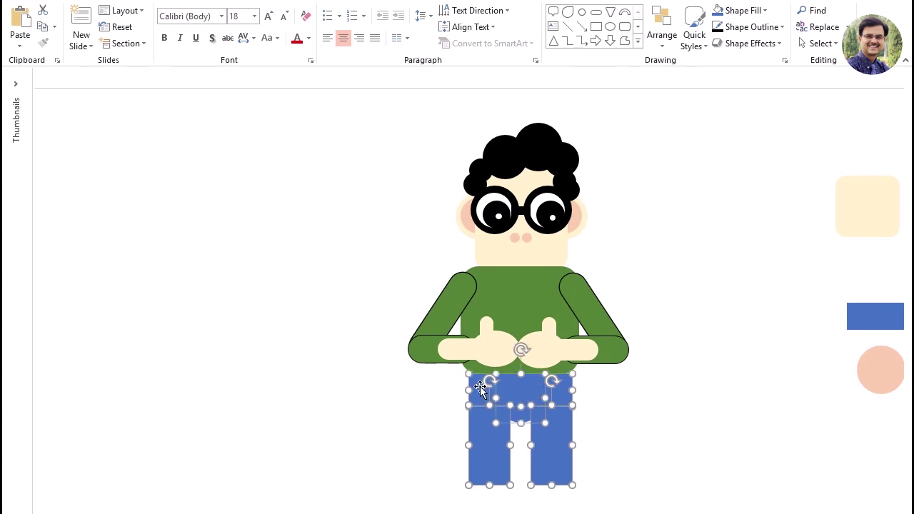
{"action": "key", "text": "ctrl+g"}
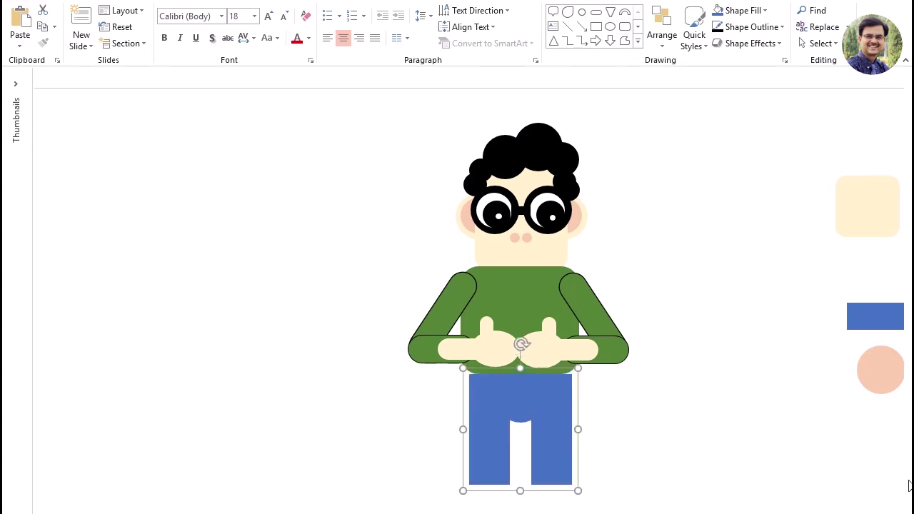
{"action": "left_click", "coordinate": [835, 453]}
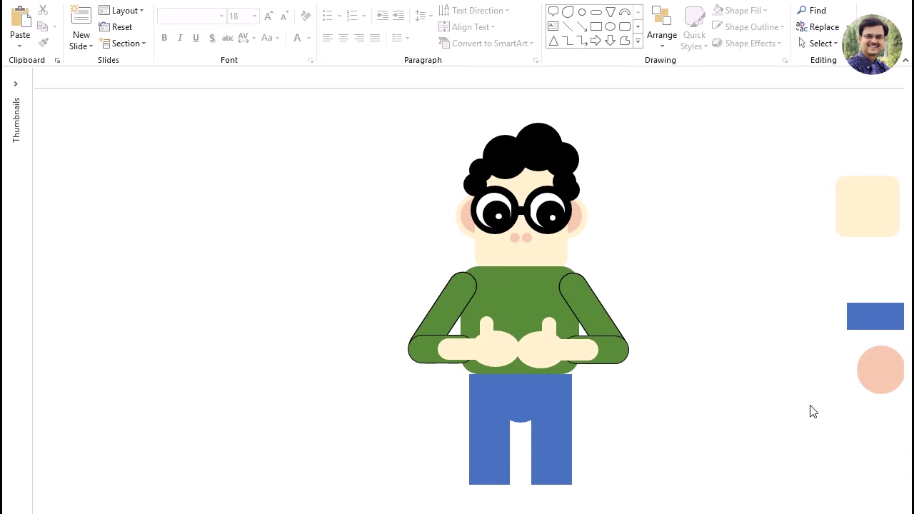
Step: Copy the beige rounded rectangle onto the chest, enlarge it, and fill it white
{"action": "left_click", "coordinate": [863, 219]}
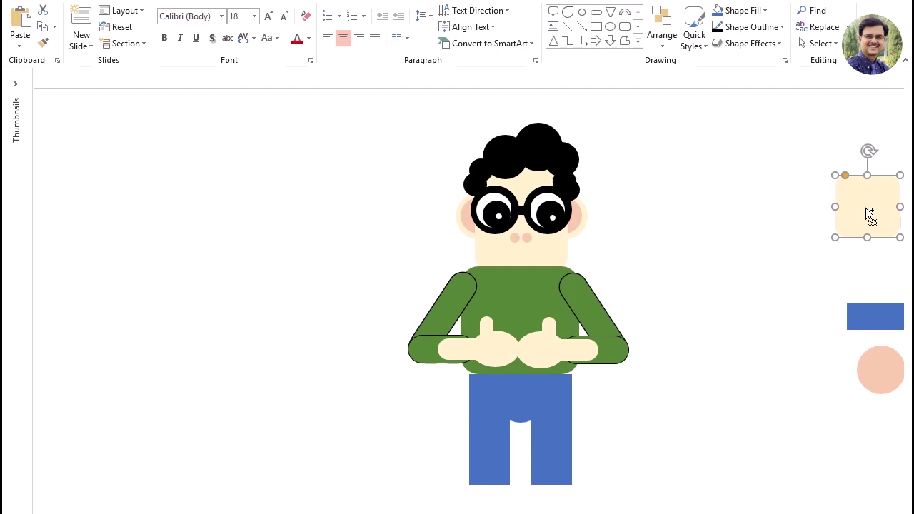
{"action": "mouse_move", "coordinate": [871, 198]}
{"action": "left_mouse_down"}
{"action": "mouse_move", "coordinate": [704, 286]}
{"action": "mouse_move", "coordinate": [518, 302]}
{"action": "mouse_move", "coordinate": [521, 294]}
{"action": "left_mouse_up"}
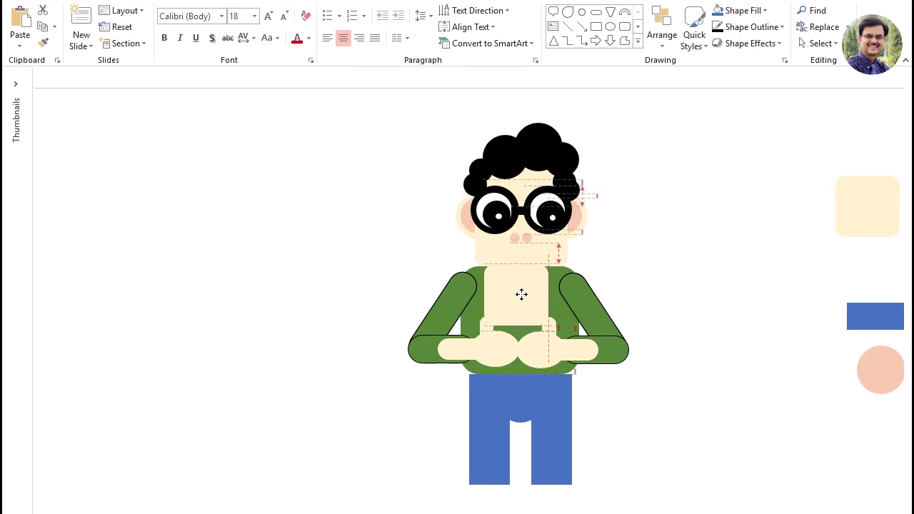
{"action": "left_click_drag", "start_coordinate": [548, 326], "coordinate": [562, 338]}
{"action": "left_click_drag", "start_coordinate": [536, 296], "coordinate": [538, 297]}
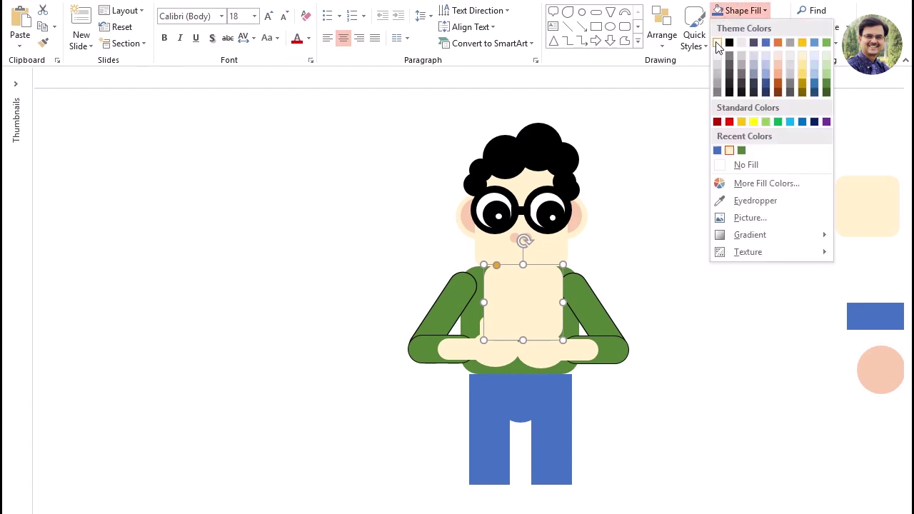
{"action": "left_click", "coordinate": [718, 39]}
{"action": "left_click", "coordinate": [730, 207]}
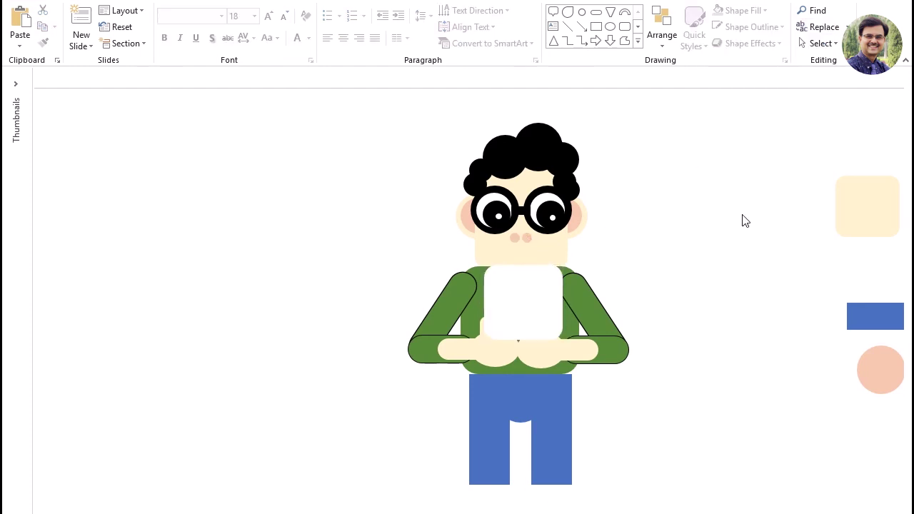
Step: Nudge the white chest panel up twice and left into place above the hands
{"action": "left_click", "coordinate": [527, 286]}
{"action": "key", "text": "Up"}
{"action": "key", "text": "Up"}
{"action": "left_click", "coordinate": [714, 307]}
{"action": "left_click", "coordinate": [537, 302]}
{"action": "key", "text": "Up"}
{"action": "left_click", "coordinate": [735, 278]}
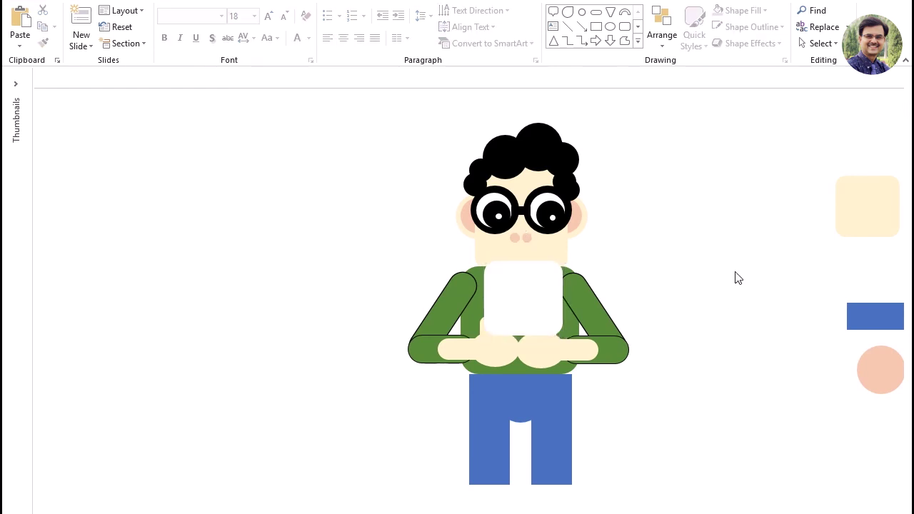
{"action": "left_click", "coordinate": [528, 327]}
{"action": "key", "text": "Left"}
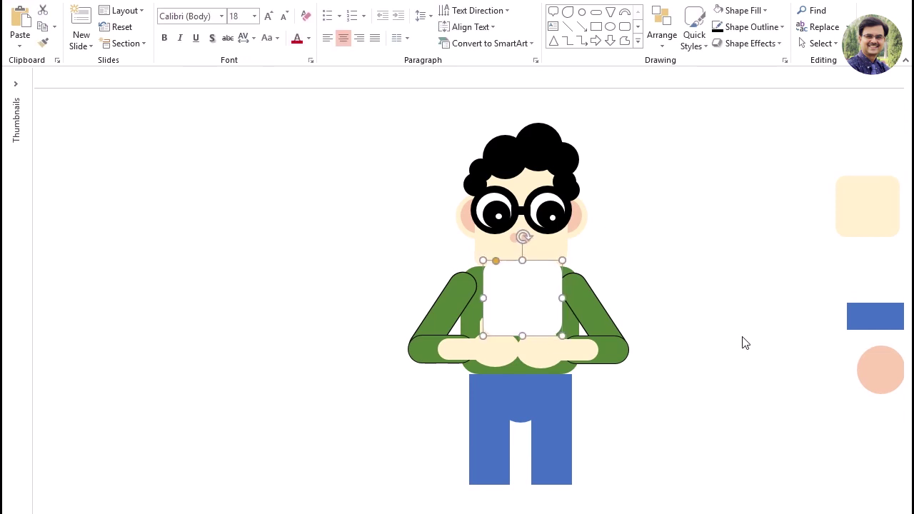
{"action": "left_click", "coordinate": [555, 360]}
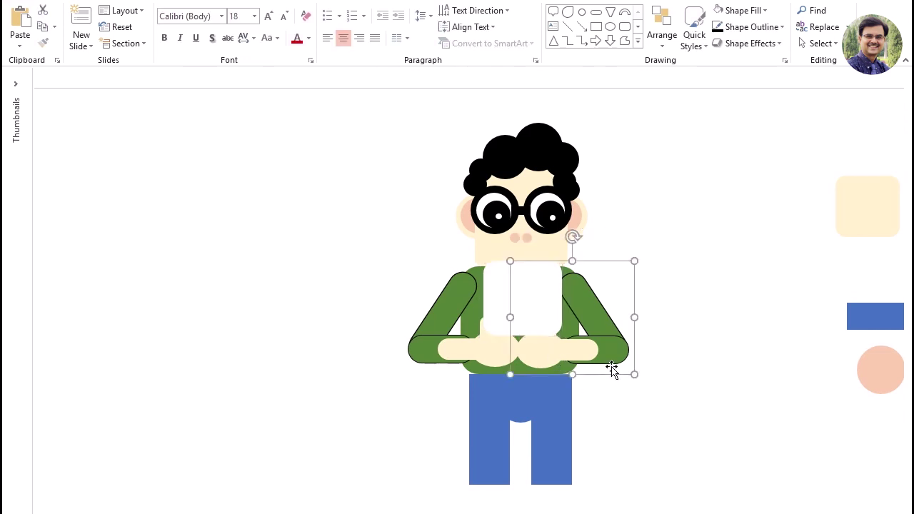
{"action": "left_click", "coordinate": [500, 366], "text": "shift"}
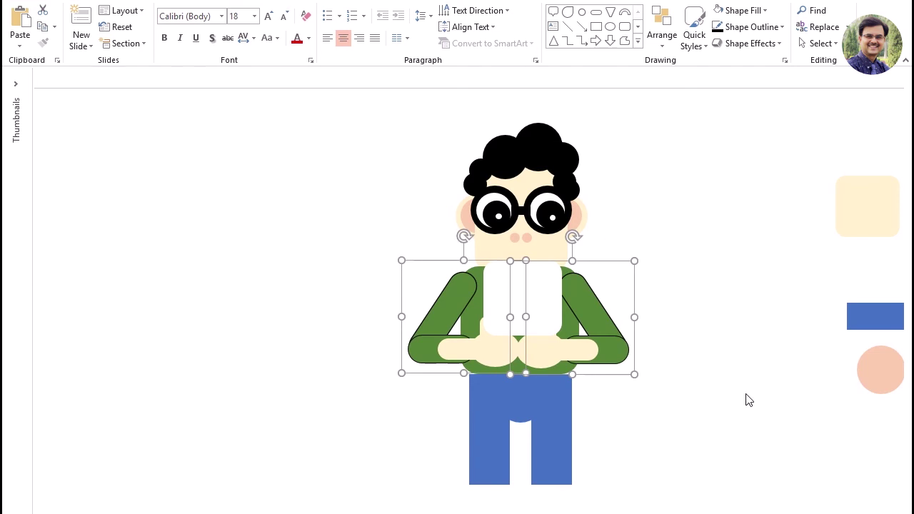
Step: Bring both arm groups to front so the hands sit over the white chest panel
{"action": "left_click", "coordinate": [684, 3]}
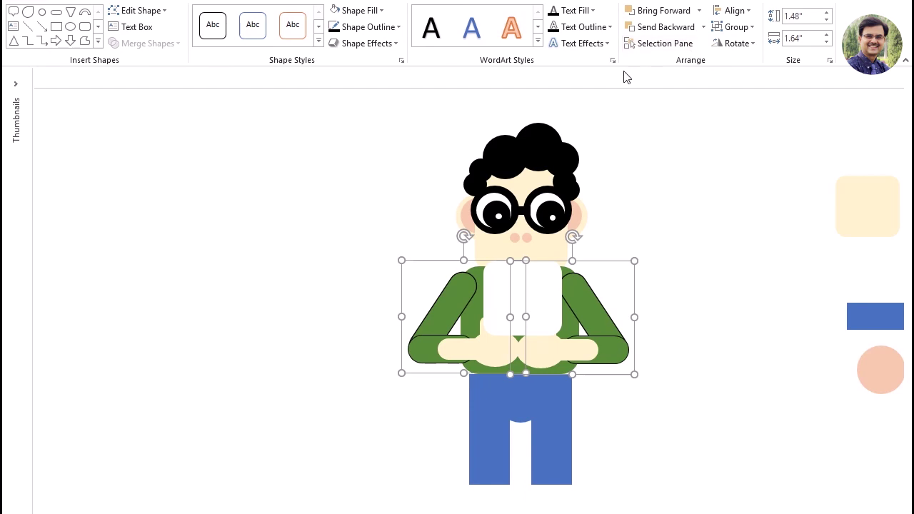
{"action": "left_click", "coordinate": [698, 12]}
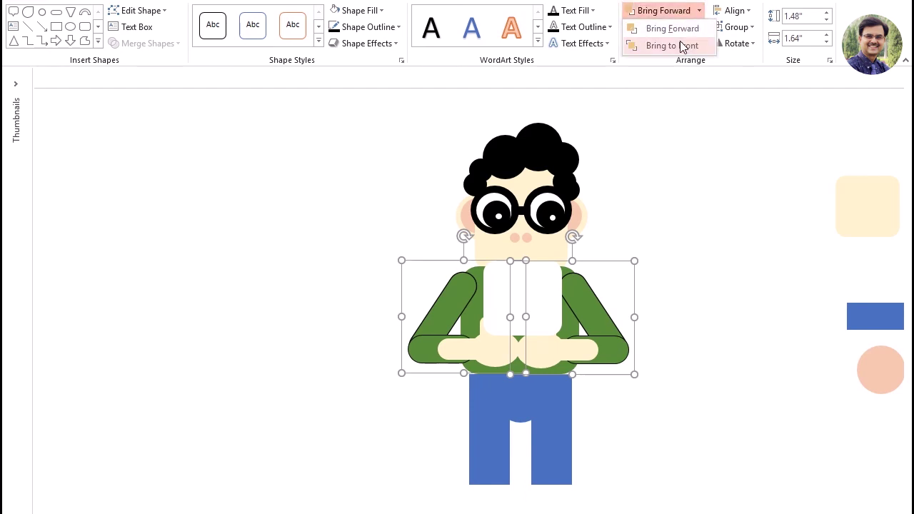
{"action": "left_click", "coordinate": [682, 46]}
{"action": "left_click", "coordinate": [777, 265]}
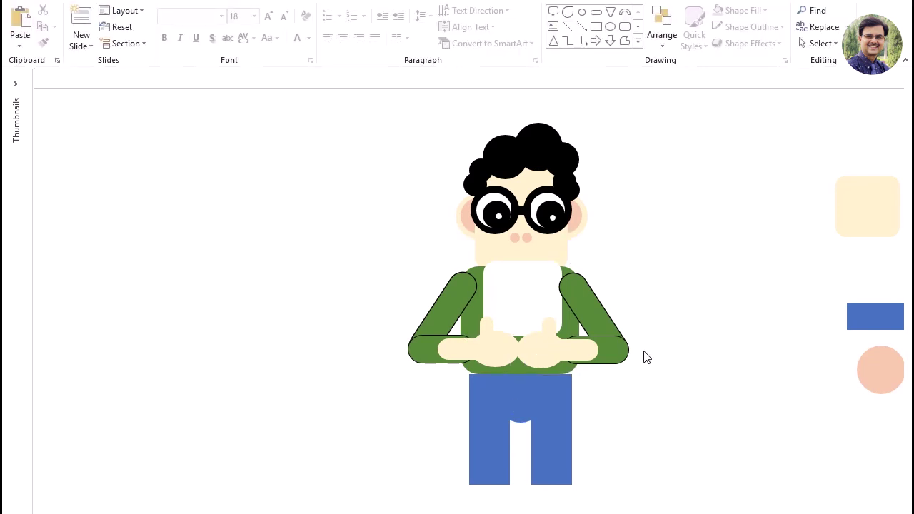
{"action": "left_click", "coordinate": [553, 365]}
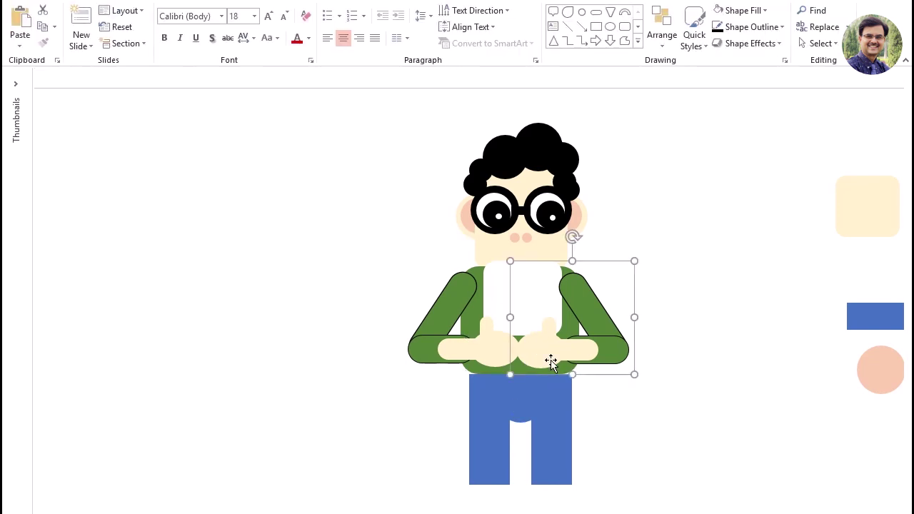
{"action": "left_click", "coordinate": [503, 352]}
{"action": "left_click", "coordinate": [756, 313]}
{"action": "left_click", "coordinate": [541, 308]}
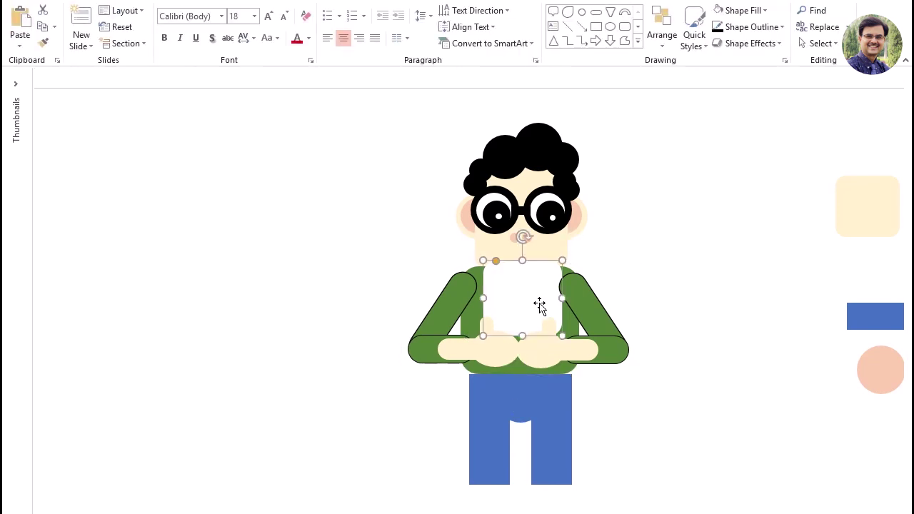
{"action": "left_click", "coordinate": [761, 300]}
Step: Place a copy of the peach circle from the slide edge onto the chest
{"action": "left_click", "coordinate": [885, 380]}
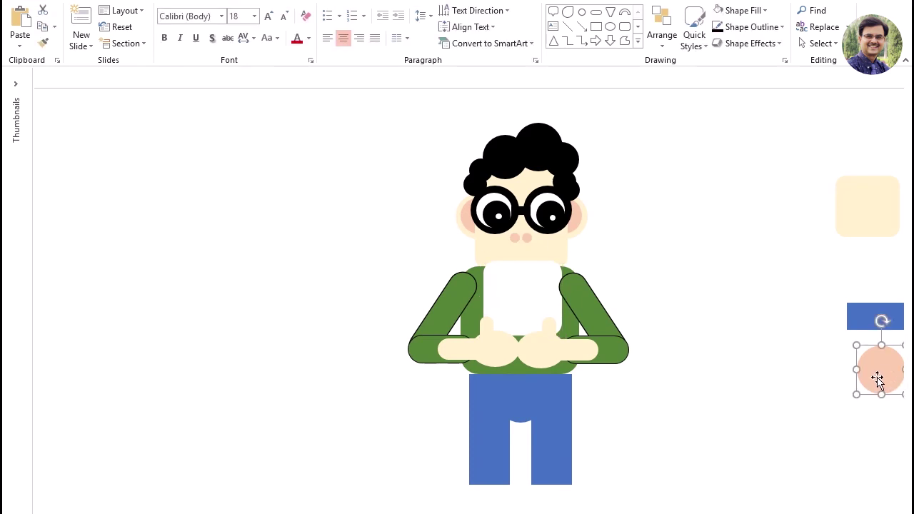
{"action": "mouse_move", "coordinate": [878, 379]}
{"action": "left_mouse_down"}
{"action": "mouse_move", "coordinate": [674, 250]}
{"action": "mouse_move", "coordinate": [531, 271]}
{"action": "left_mouse_up"}
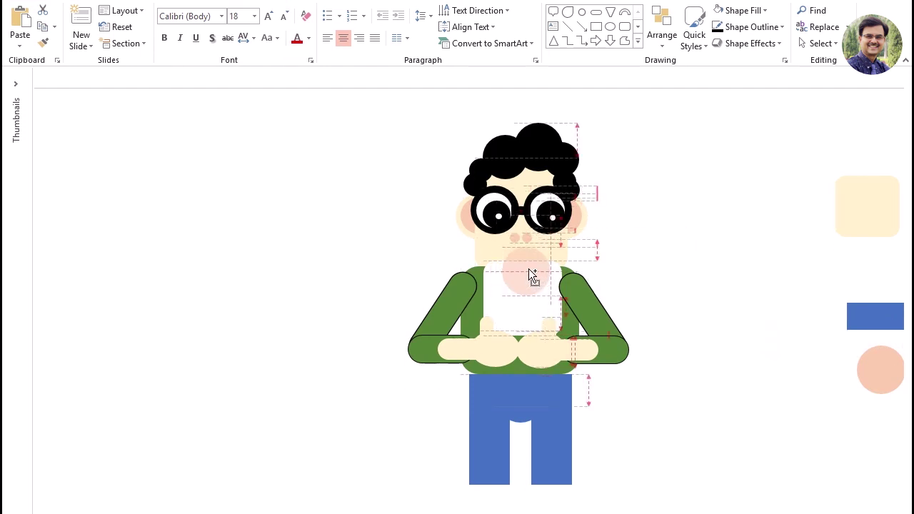
{"action": "left_click_drag", "start_coordinate": [530, 269], "coordinate": [526, 268]}
Step: Move the peach circle beside the head and place a blue rectangle copy over it
{"action": "left_click_drag", "start_coordinate": [658, 243], "coordinate": [704, 247]}
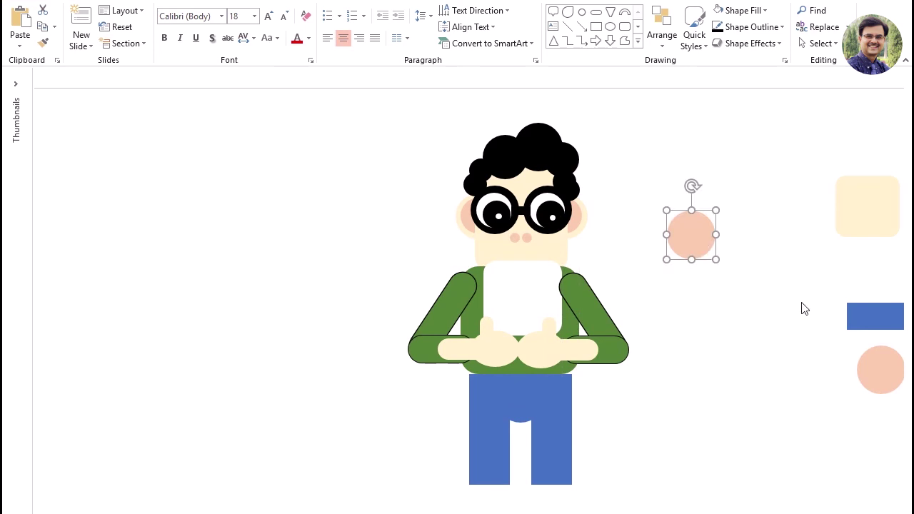
{"action": "left_click", "coordinate": [780, 302]}
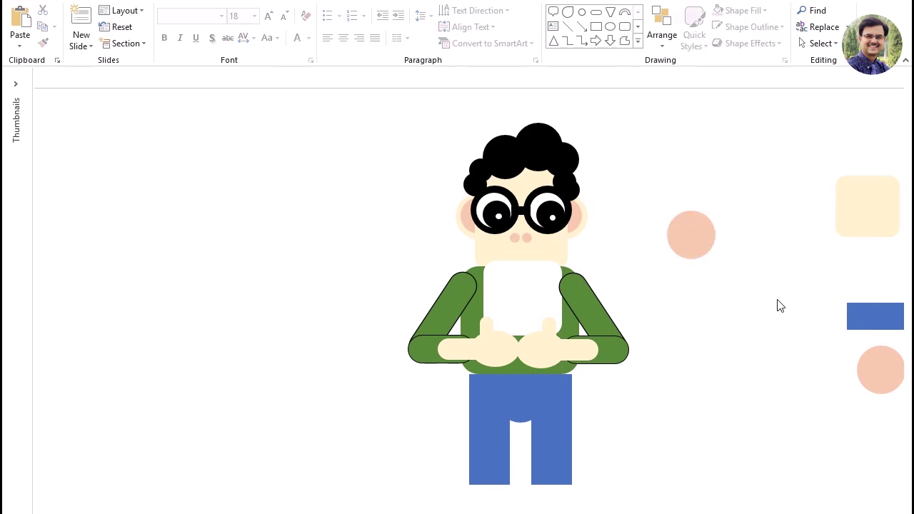
{"action": "left_click", "coordinate": [878, 320]}
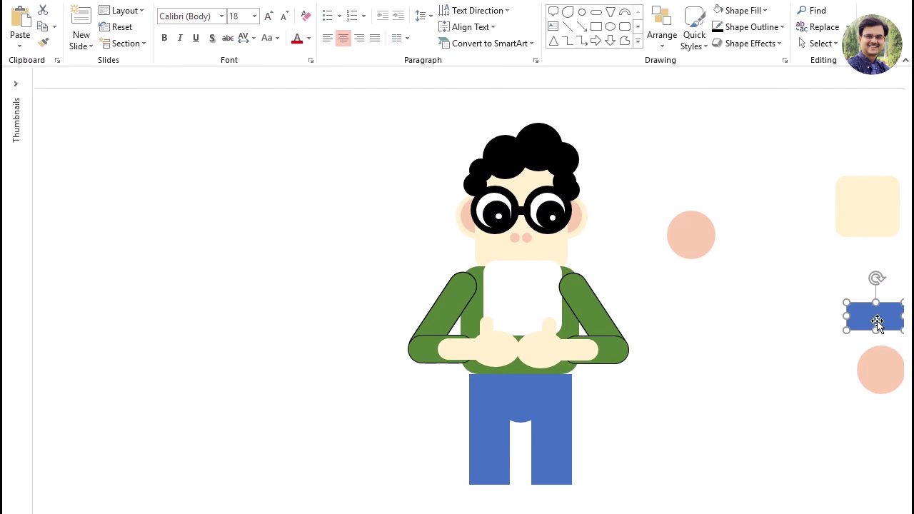
{"action": "left_click_drag", "start_coordinate": [878, 320], "coordinate": [700, 230]}
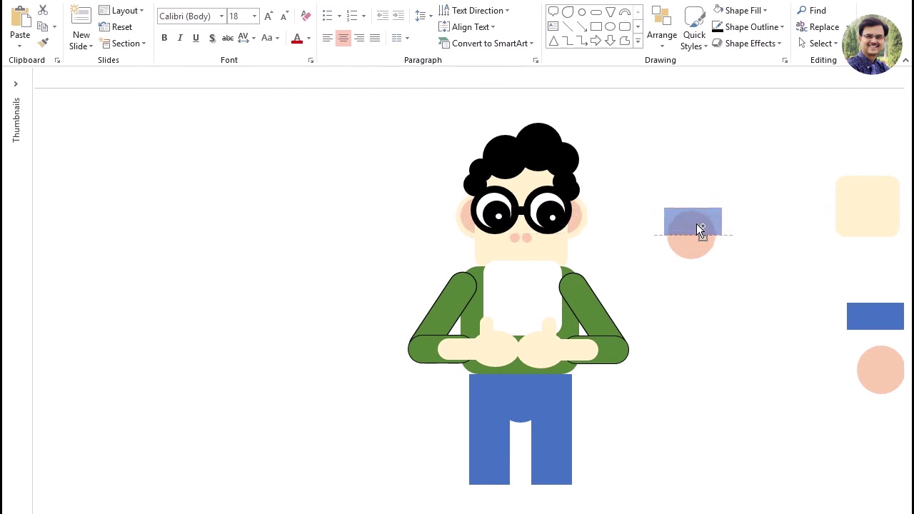
{"action": "left_click", "coordinate": [738, 233]}
Step: Widen the blue rectangle over the circle's top half and select both shapes
{"action": "left_click", "coordinate": [717, 227]}
{"action": "mouse_move", "coordinate": [664, 207]}
{"action": "left_mouse_down"}
{"action": "mouse_move", "coordinate": [649, 204]}
{"action": "mouse_move", "coordinate": [686, 214]}
{"action": "left_mouse_up"}
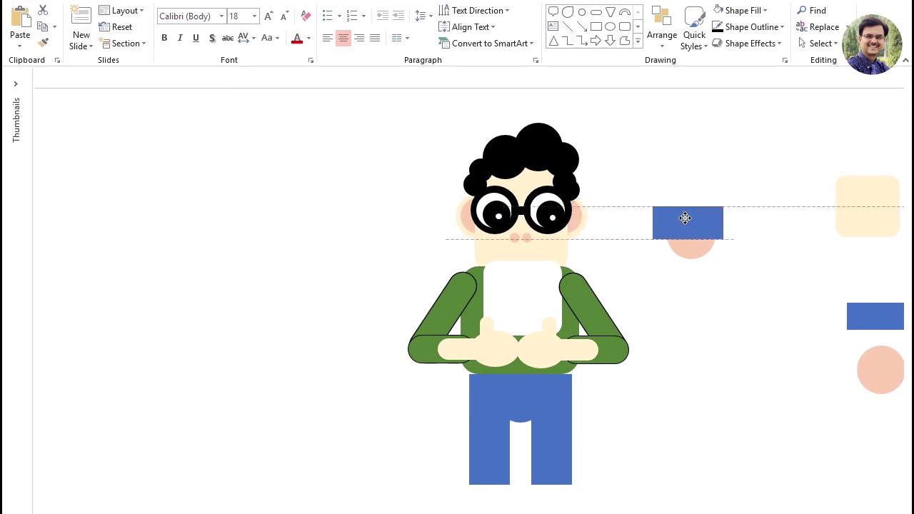
{"action": "left_click_drag", "start_coordinate": [686, 214], "coordinate": [687, 217]}
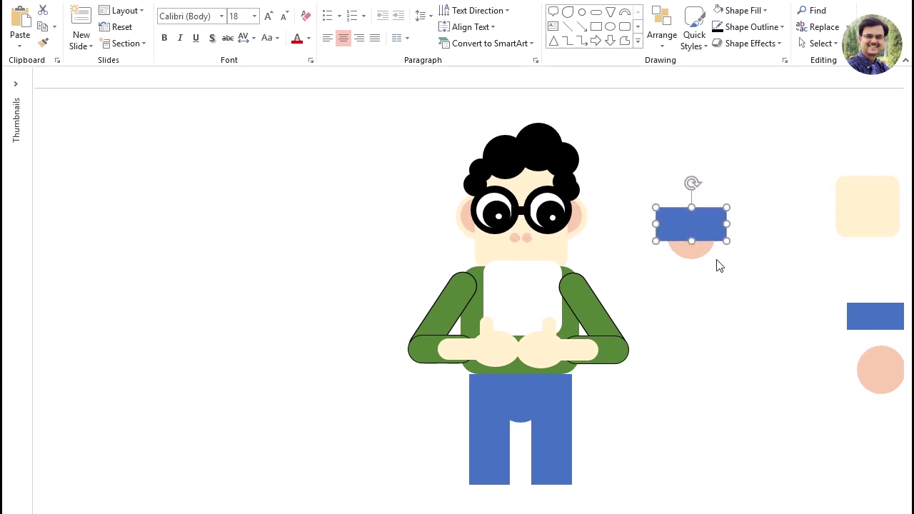
{"action": "left_click", "coordinate": [696, 257], "text": "shift"}
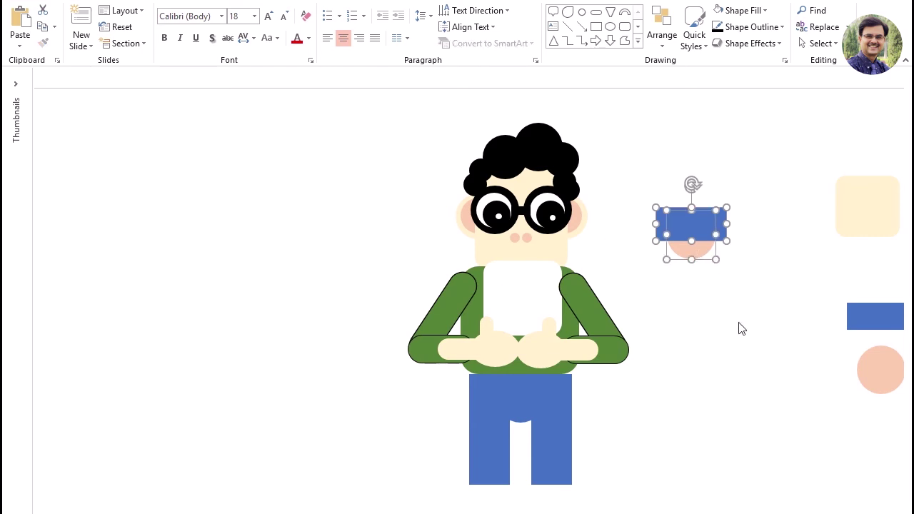
{"action": "left_click", "coordinate": [500, 1]}
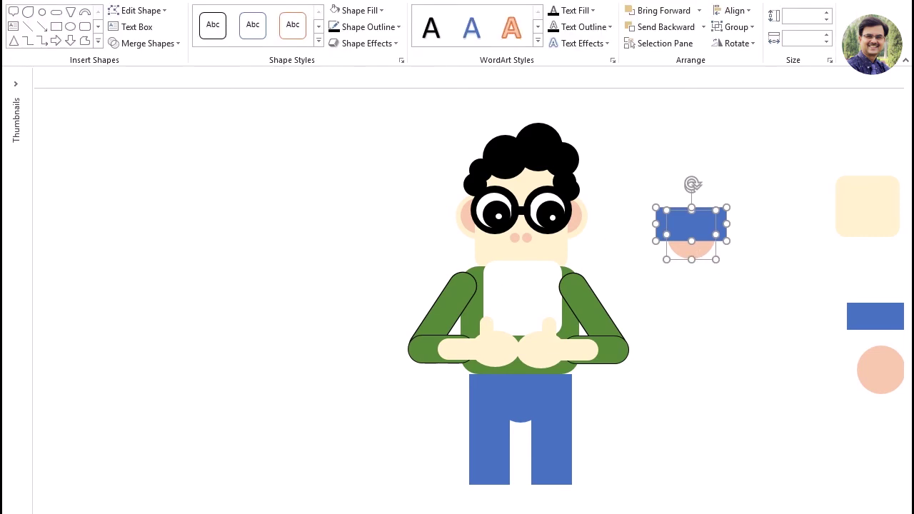
Step: Try Merge Shapes > Subtract in the wrong order, then undo it
{"action": "left_click", "coordinate": [179, 44]}
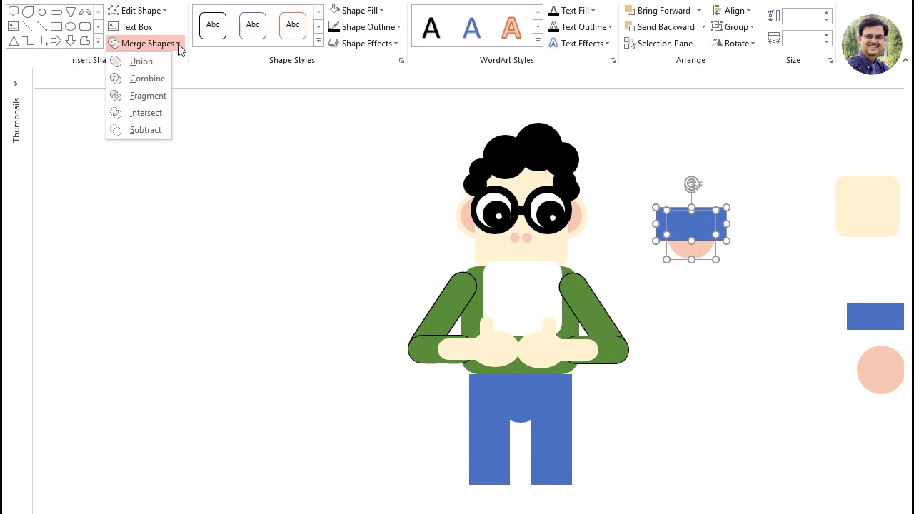
{"action": "left_click", "coordinate": [164, 130]}
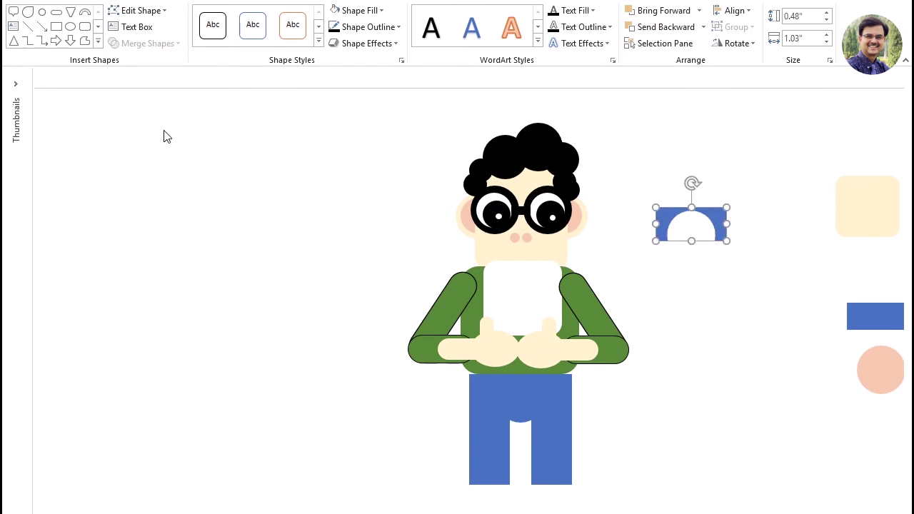
{"action": "key", "text": "ctrl+z"}
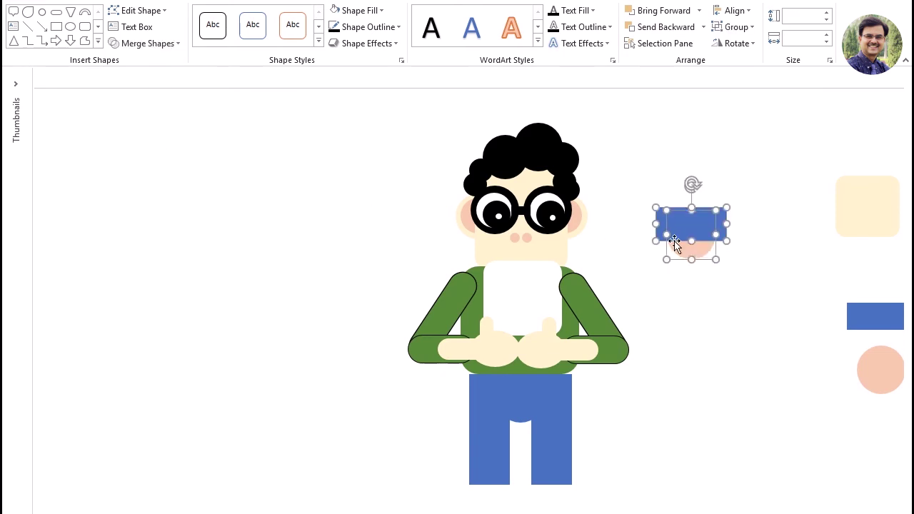
{"action": "left_click", "coordinate": [790, 238]}
Step: Subtract the blue rectangle from the peach circle, leaving a peach half-circle
{"action": "left_click", "coordinate": [711, 250]}
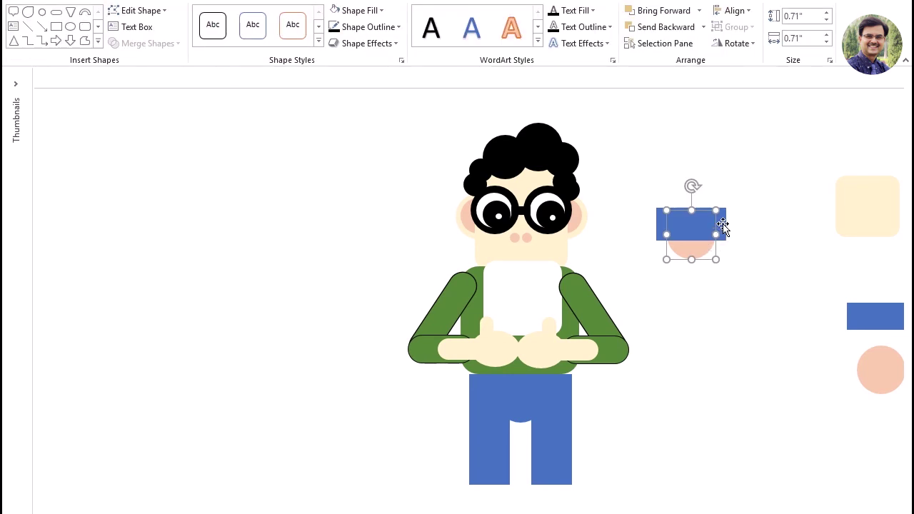
{"action": "left_click", "coordinate": [723, 224], "text": "shift"}
{"action": "left_click", "coordinate": [177, 42]}
{"action": "left_click", "coordinate": [156, 133]}
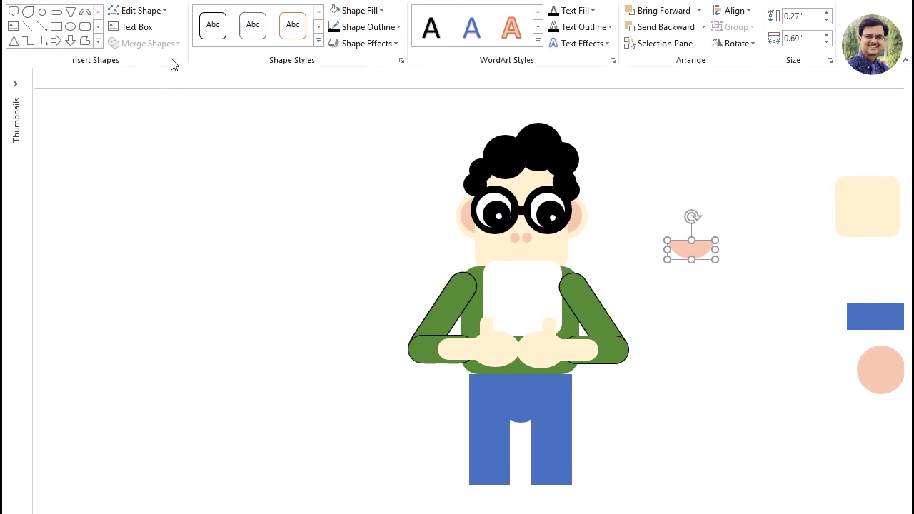
{"action": "left_click", "coordinate": [200, 163]}
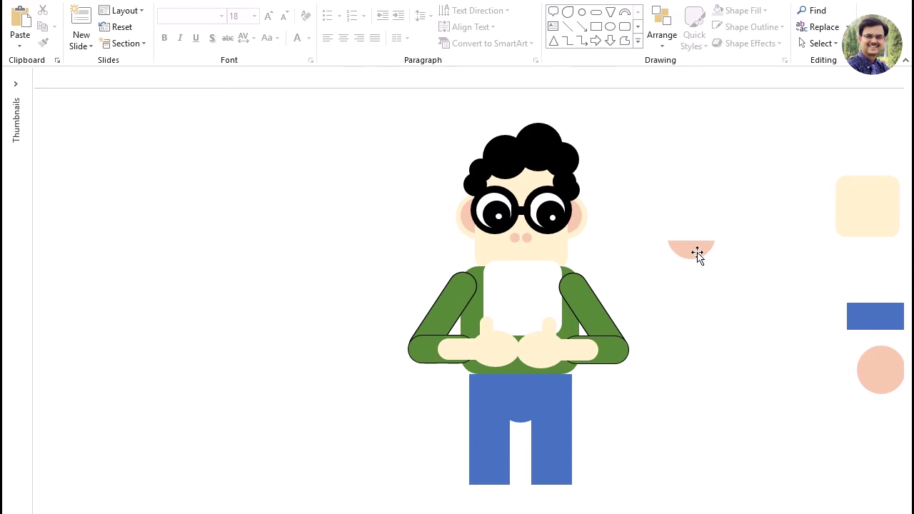
Step: Move the half-circle below the chin and shrink it to about 0.21" by 0.53"
{"action": "left_click_drag", "start_coordinate": [697, 253], "coordinate": [528, 273]}
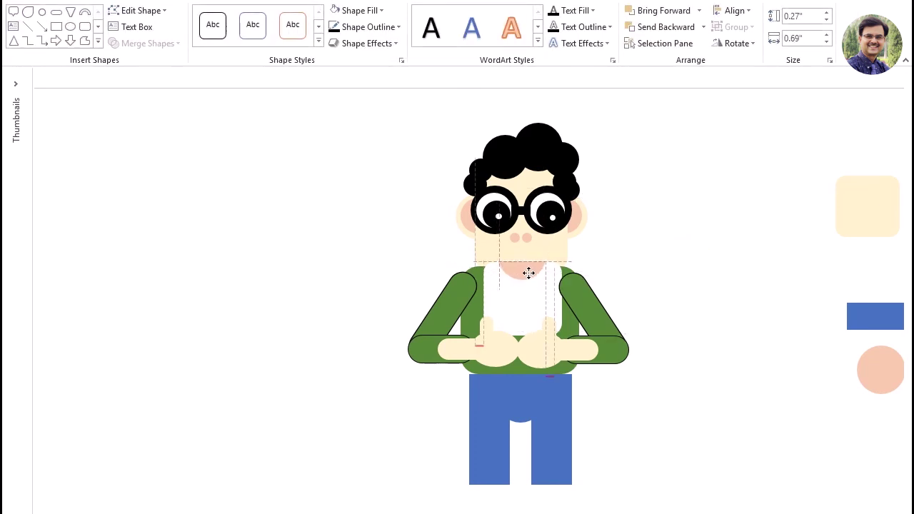
{"action": "left_click", "coordinate": [741, 290]}
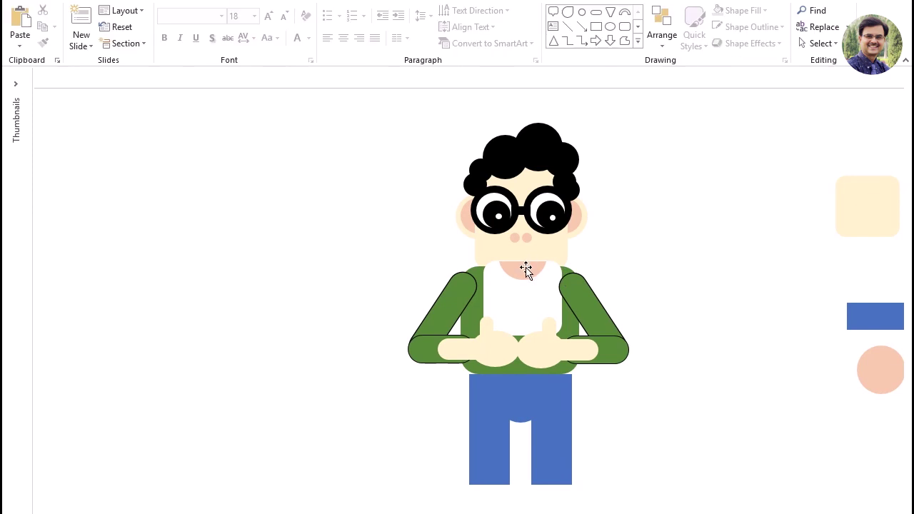
{"action": "left_click", "coordinate": [526, 267]}
{"action": "key", "text": "Up"}
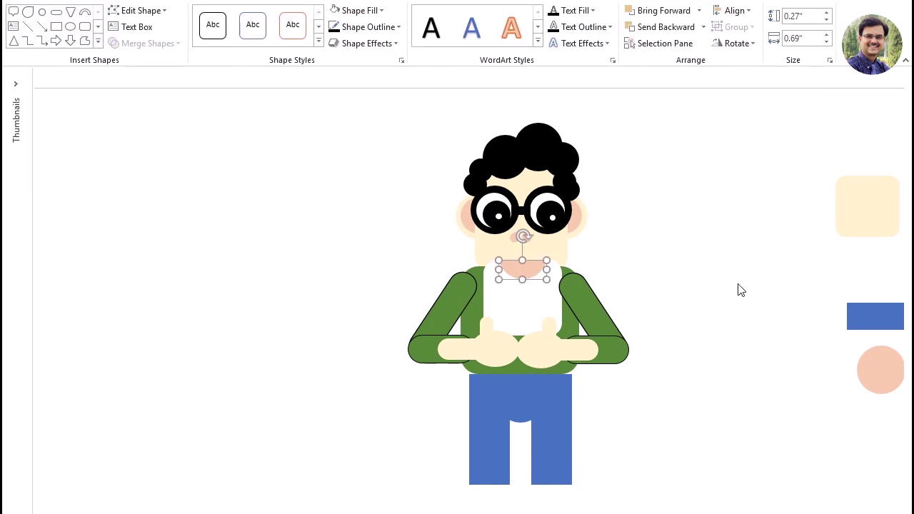
{"action": "left_click_drag", "start_coordinate": [547, 279], "coordinate": [527, 272]}
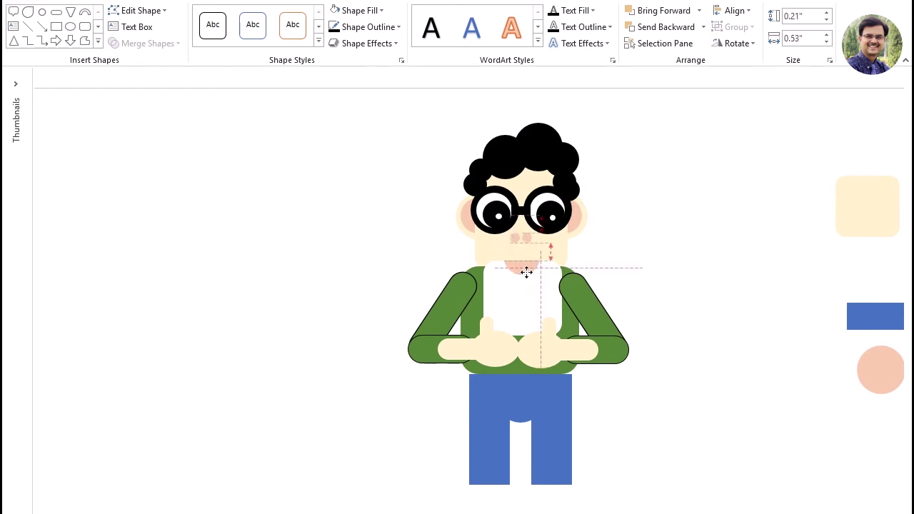
{"action": "left_click", "coordinate": [703, 286]}
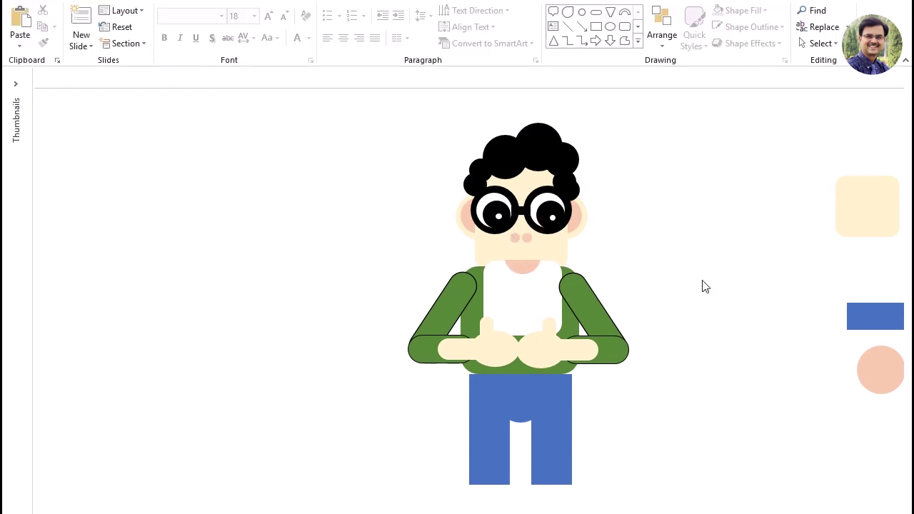
{"action": "left_click", "coordinate": [524, 269]}
{"action": "left_click", "coordinate": [743, 10]}
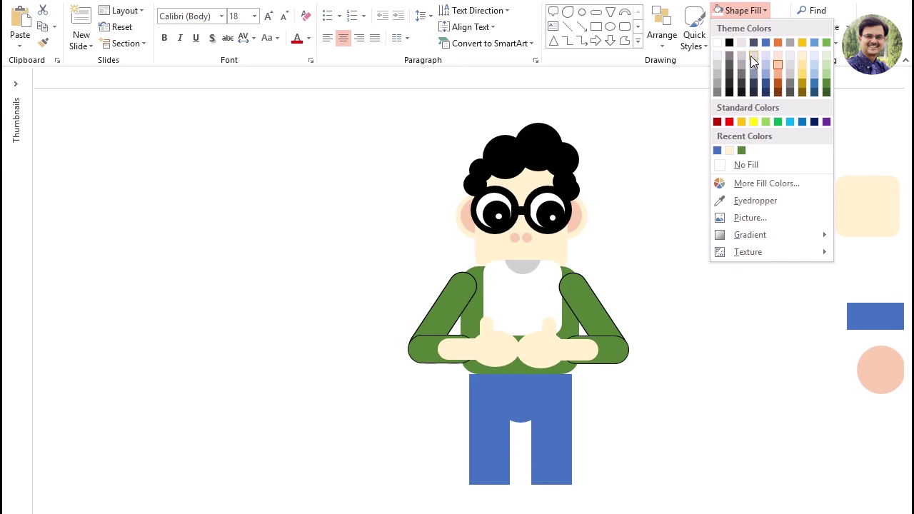
Step: Try a light grey fill on the neck, then undo it to keep it pink
{"action": "left_click", "coordinate": [755, 55]}
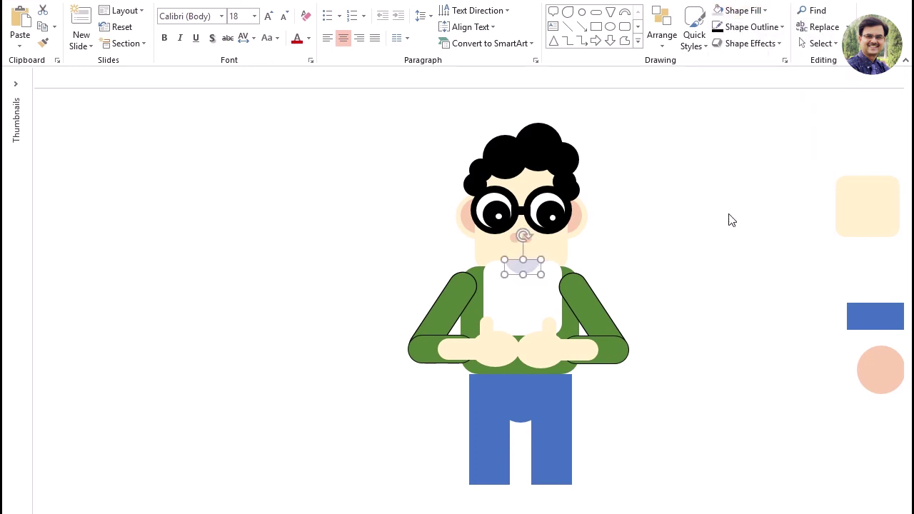
{"action": "left_click", "coordinate": [730, 220]}
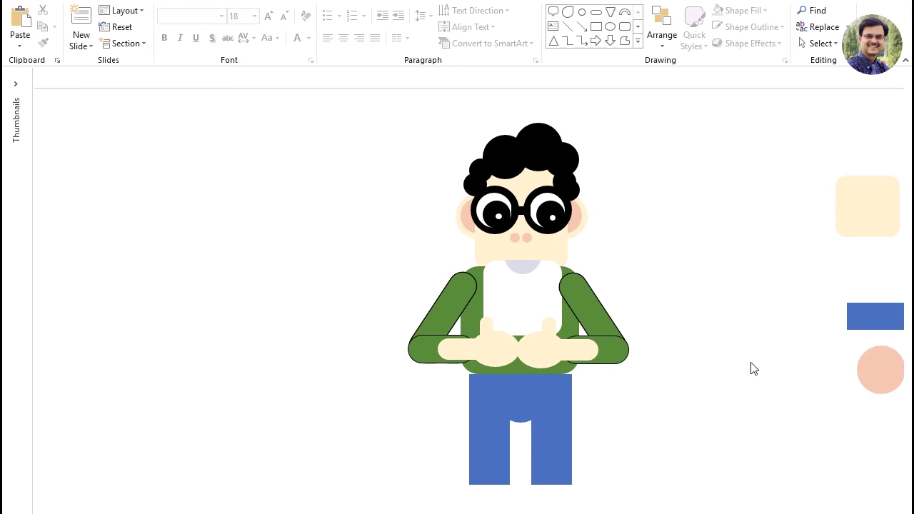
{"action": "key", "text": "ctrl+z"}
Step: Bring the white chest panel and pink neck in front of the arms
{"action": "left_click", "coordinate": [529, 270]}
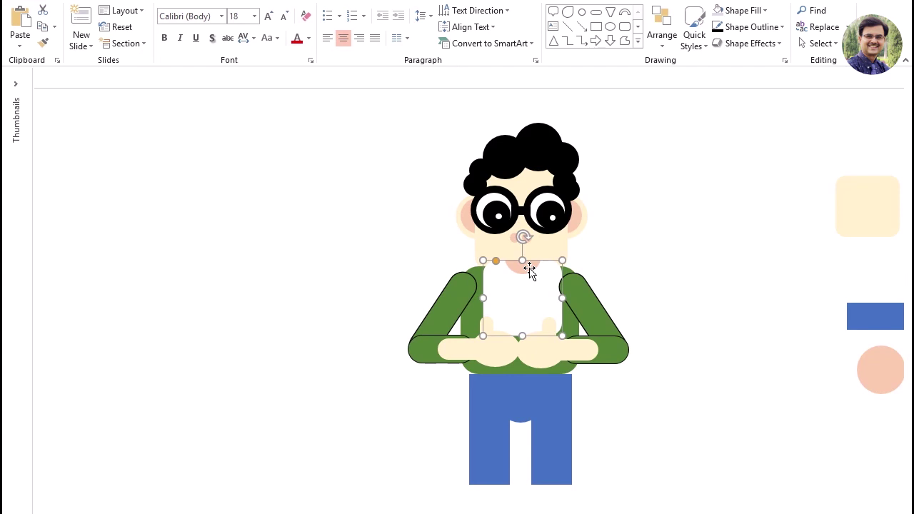
{"action": "left_click", "coordinate": [530, 270], "text": "shift"}
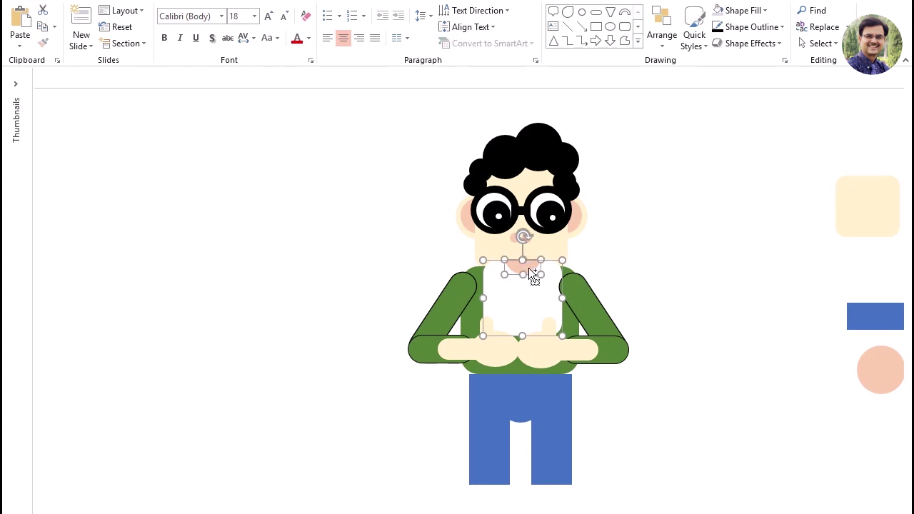
{"action": "key", "text": "ctrl+g"}
{"action": "left_click", "coordinate": [761, 258]}
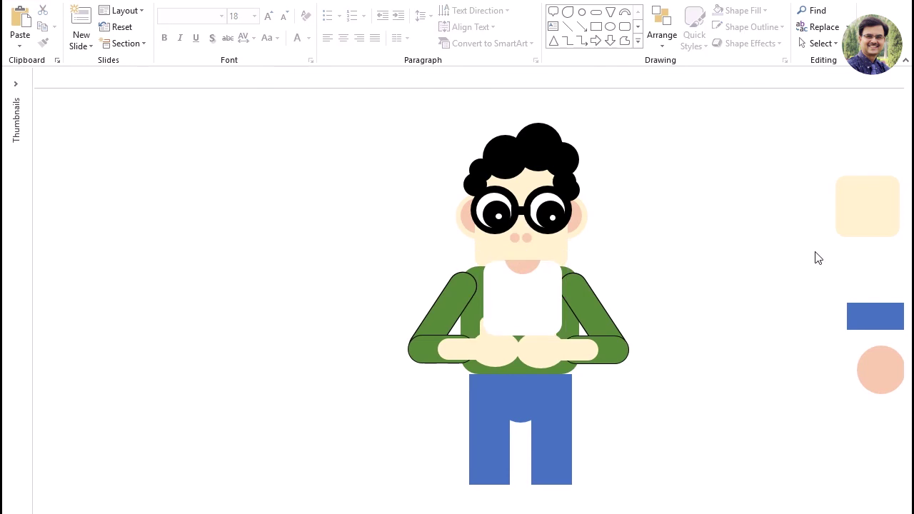
Step: Select both arm groups and bring them one layer forward over the white chest
{"action": "left_click", "coordinate": [547, 311]}
{"action": "left_click", "coordinate": [540, 362]}
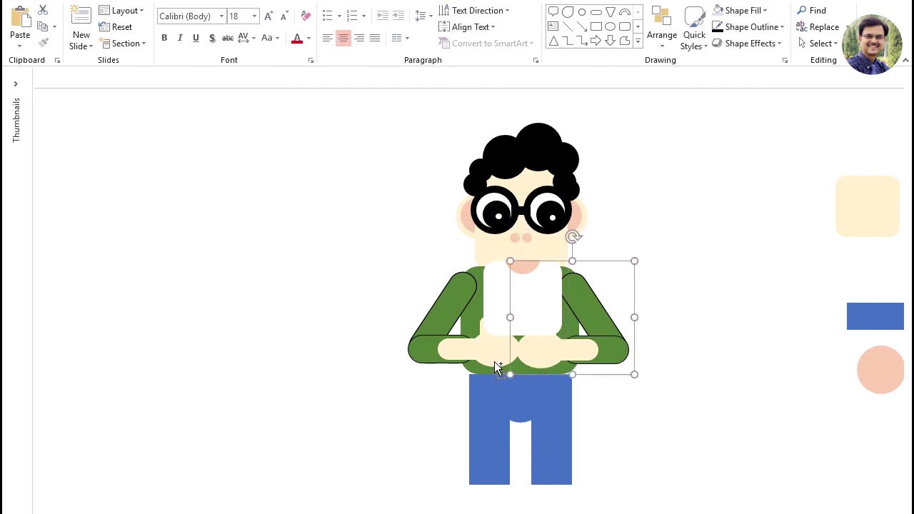
{"action": "left_click", "coordinate": [494, 361], "text": "shift"}
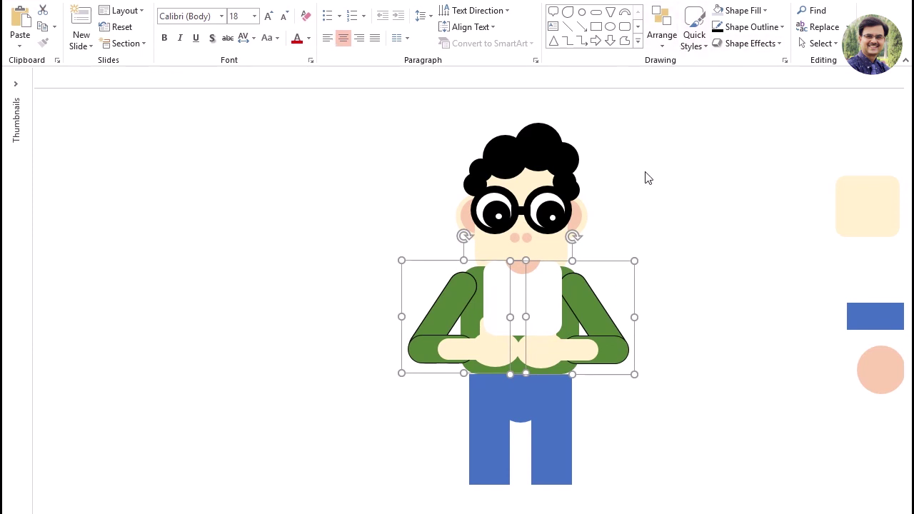
{"action": "left_click", "coordinate": [686, 2]}
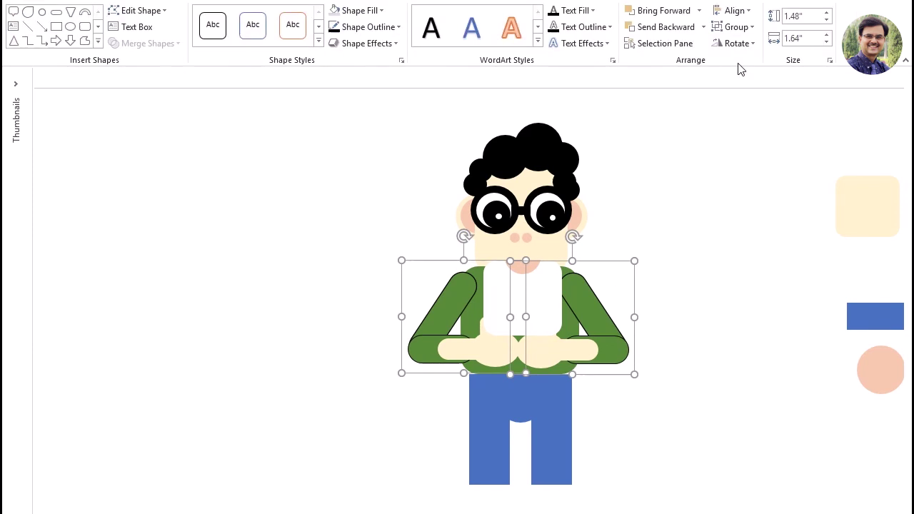
{"action": "left_click", "coordinate": [698, 11]}
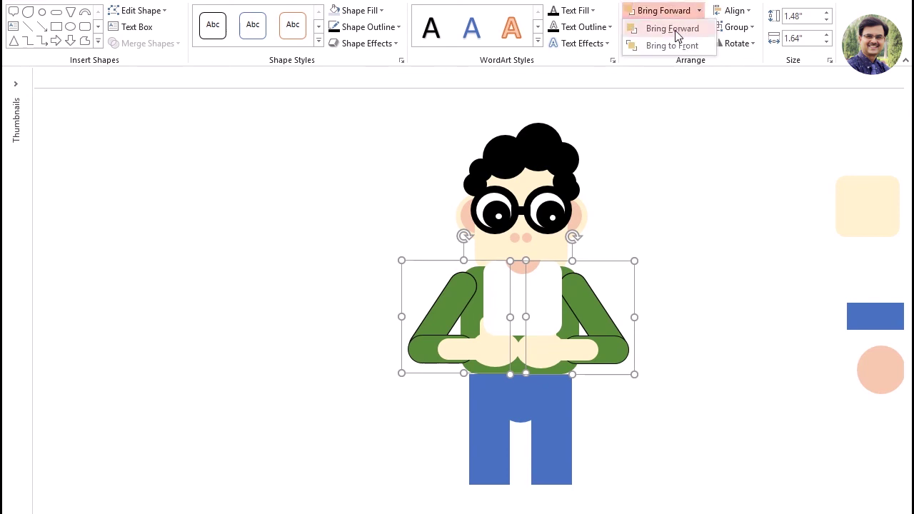
{"action": "left_click", "coordinate": [678, 43]}
{"action": "left_click", "coordinate": [751, 194]}
Step: Reselect the left and right arm groups together
{"action": "left_click", "coordinate": [549, 364]}
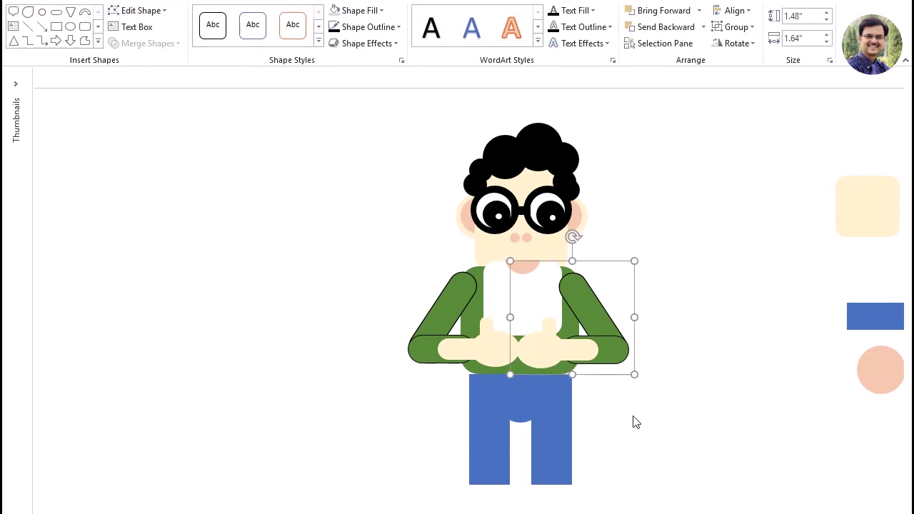
{"action": "left_click", "coordinate": [698, 355]}
{"action": "left_click", "coordinate": [495, 352]}
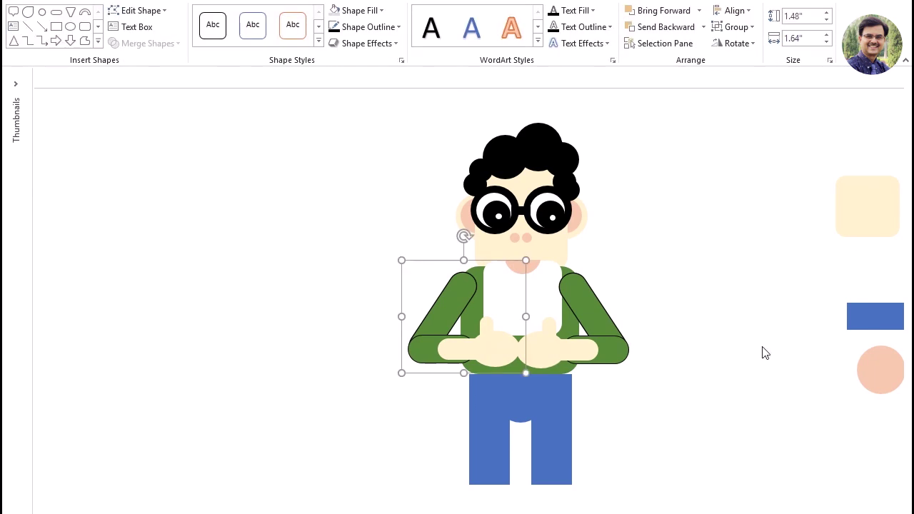
{"action": "left_click", "coordinate": [608, 363], "text": "shift"}
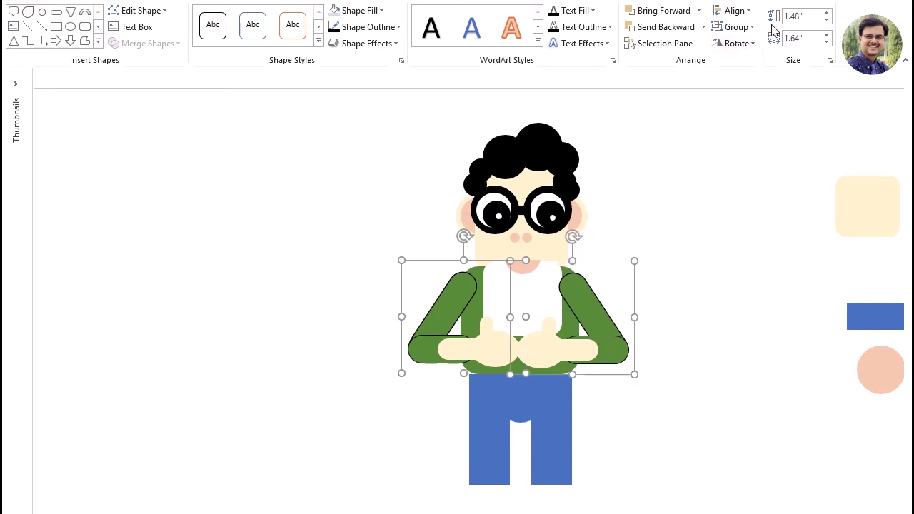
Step: Ungroup the arm groups into separate shapes
{"action": "right_click", "coordinate": [564, 291]}
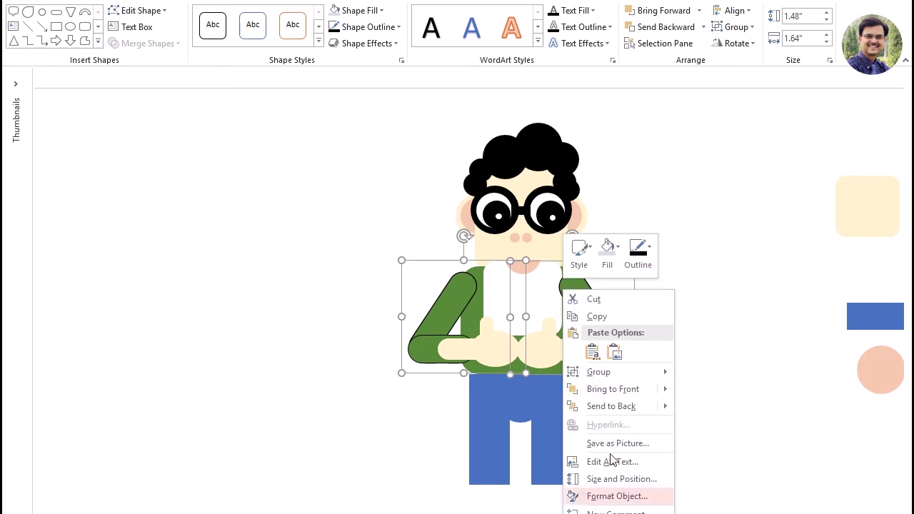
{"action": "mouse_move", "coordinate": [599, 372]}
{"action": "left_click", "coordinate": [741, 411]}
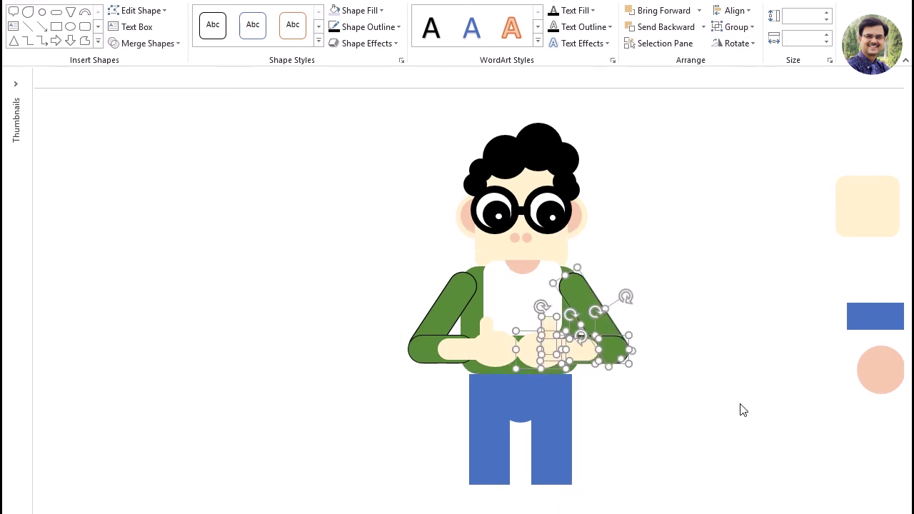
{"action": "left_click", "coordinate": [740, 412]}
Step: Fill both hand shapes with the pink sampled from the circle at the slide's right
{"action": "left_click", "coordinate": [475, 350]}
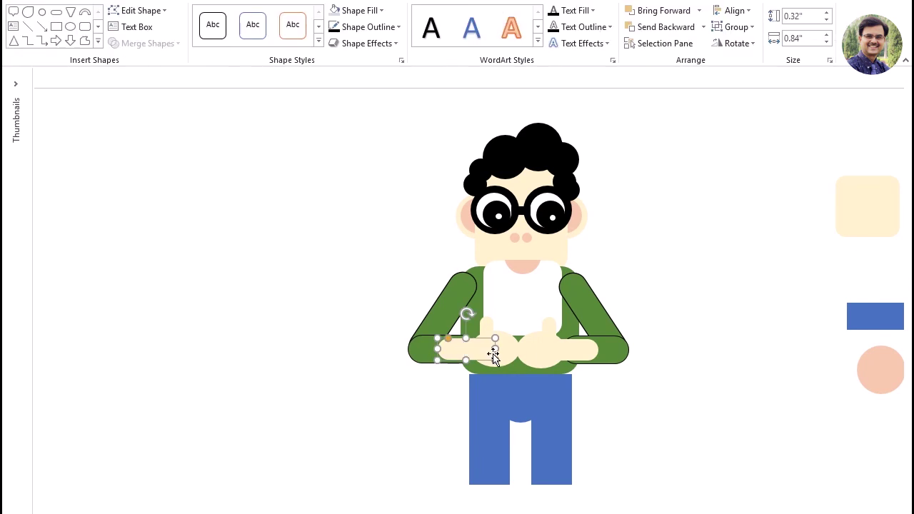
{"action": "left_click", "coordinate": [564, 350], "text": "shift"}
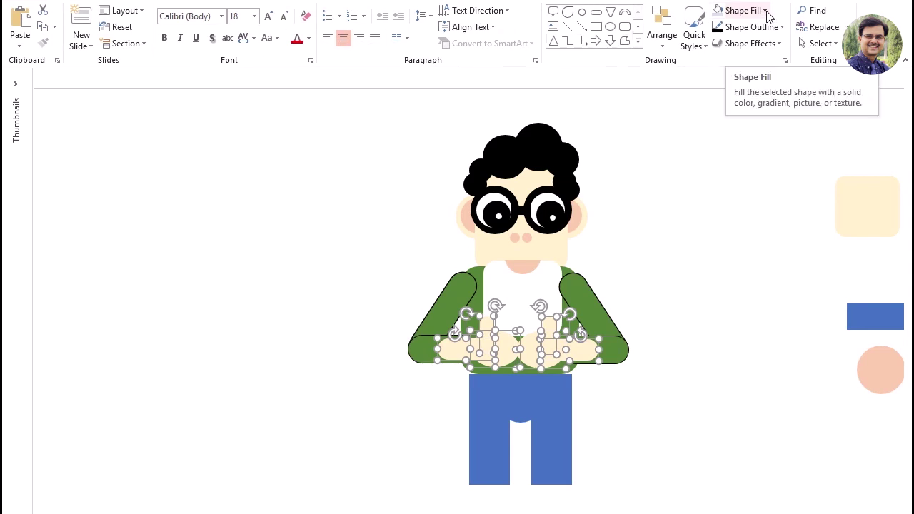
{"action": "left_click", "coordinate": [765, 11]}
{"action": "left_click", "coordinate": [757, 201]}
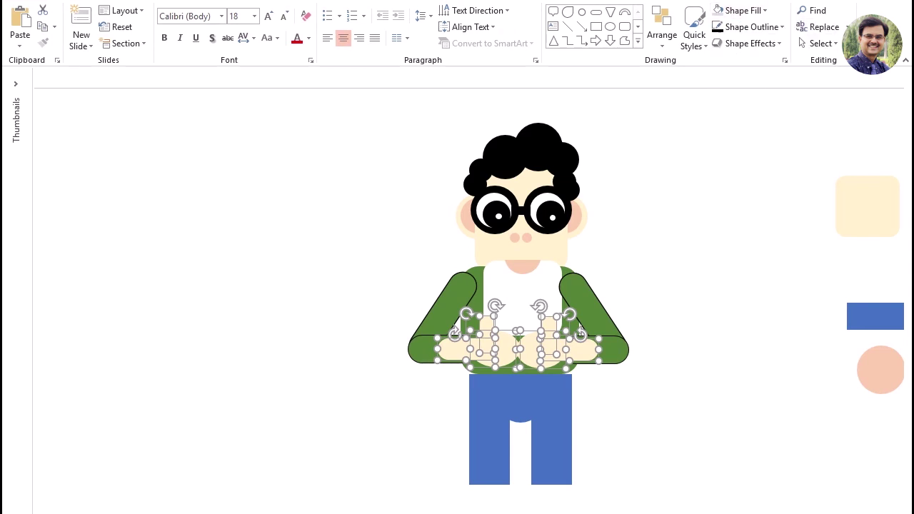
{"action": "left_click", "coordinate": [888, 362]}
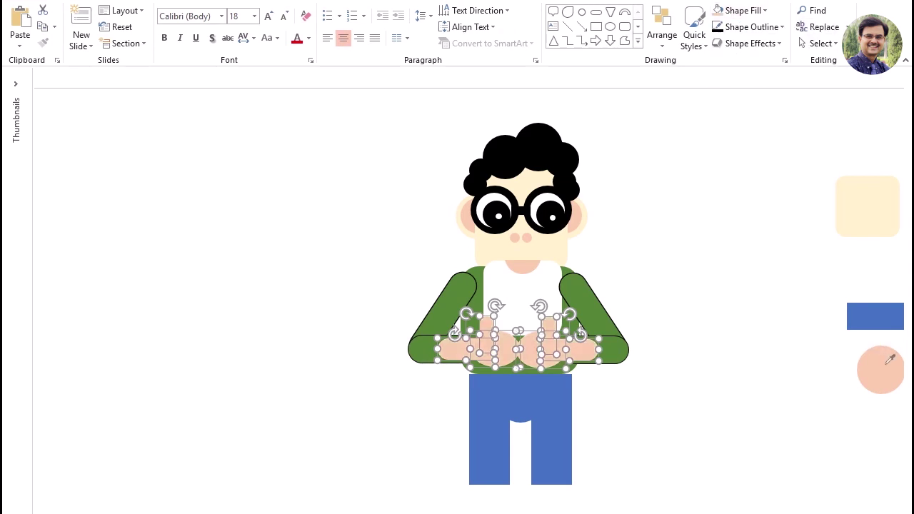
{"action": "left_click", "coordinate": [766, 277]}
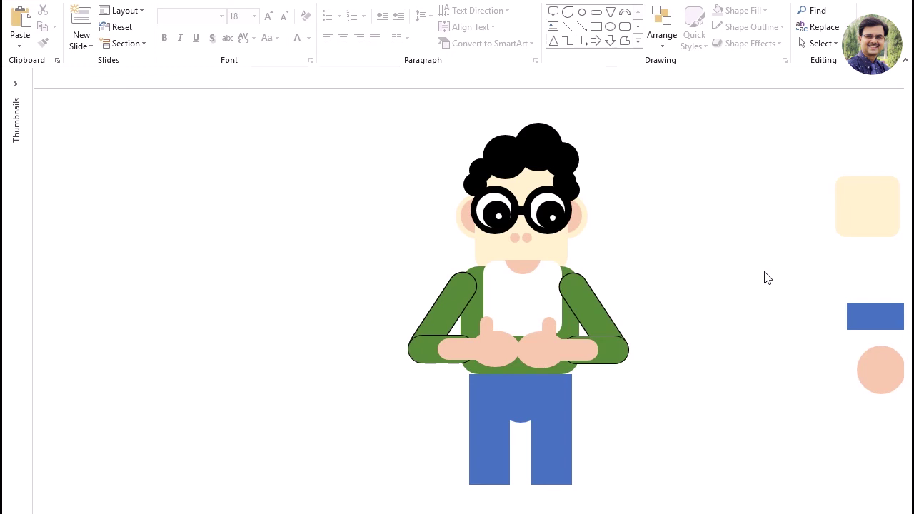
Step: Bring the right and then the left green forearm to front, over the pink hands
{"action": "left_click", "coordinate": [623, 362]}
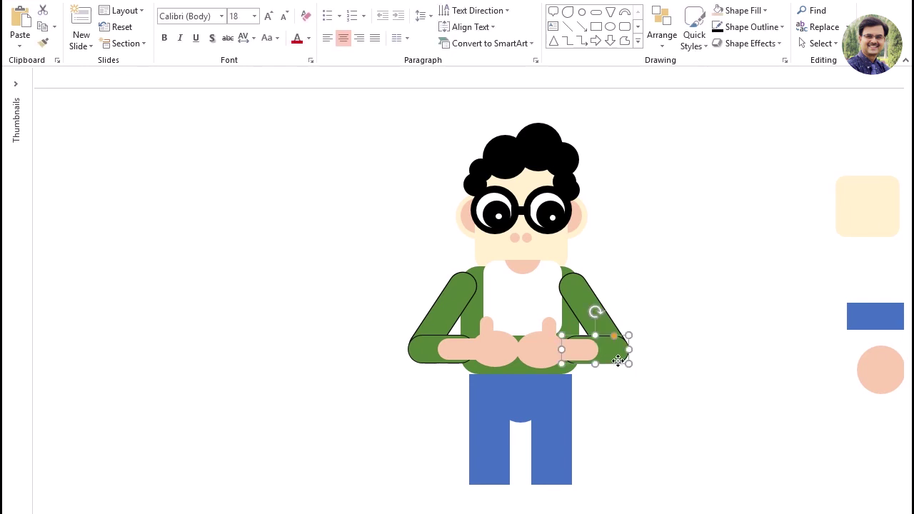
{"action": "right_click", "coordinate": [622, 364]}
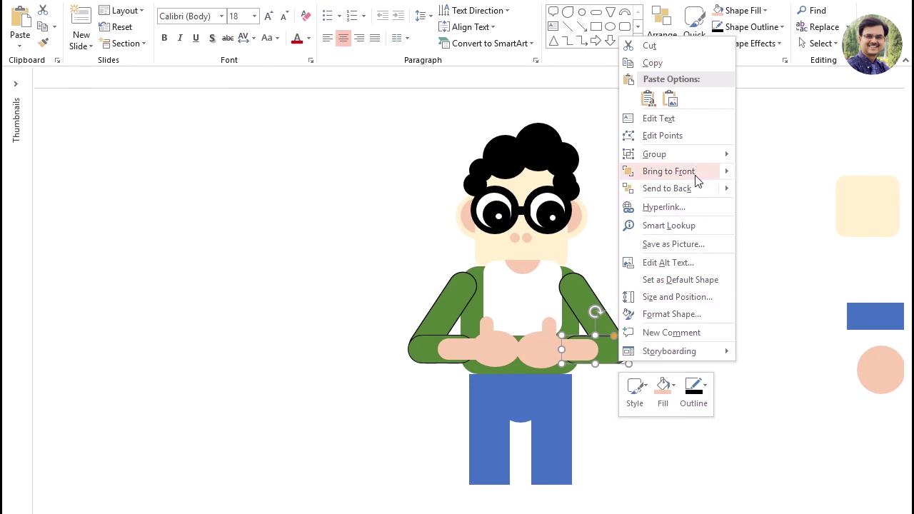
{"action": "left_click", "coordinate": [779, 176]}
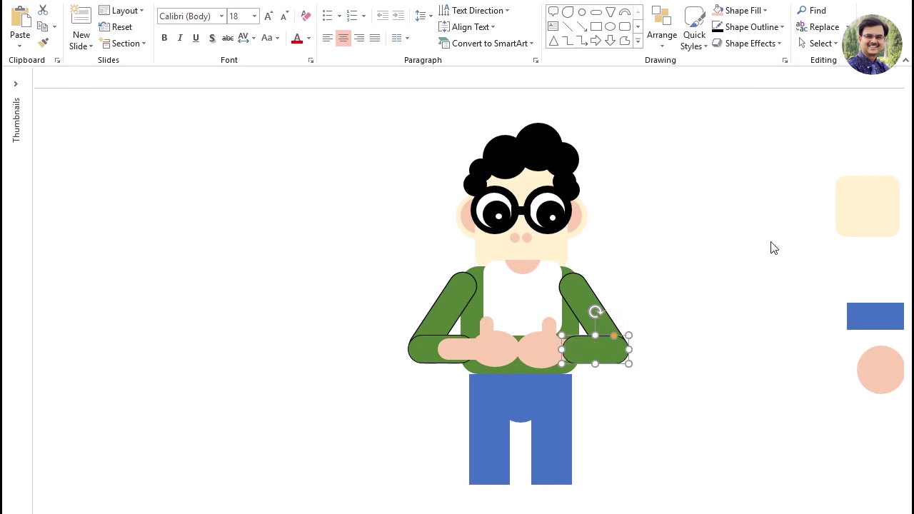
{"action": "left_click", "coordinate": [773, 248]}
{"action": "left_click", "coordinate": [427, 347]}
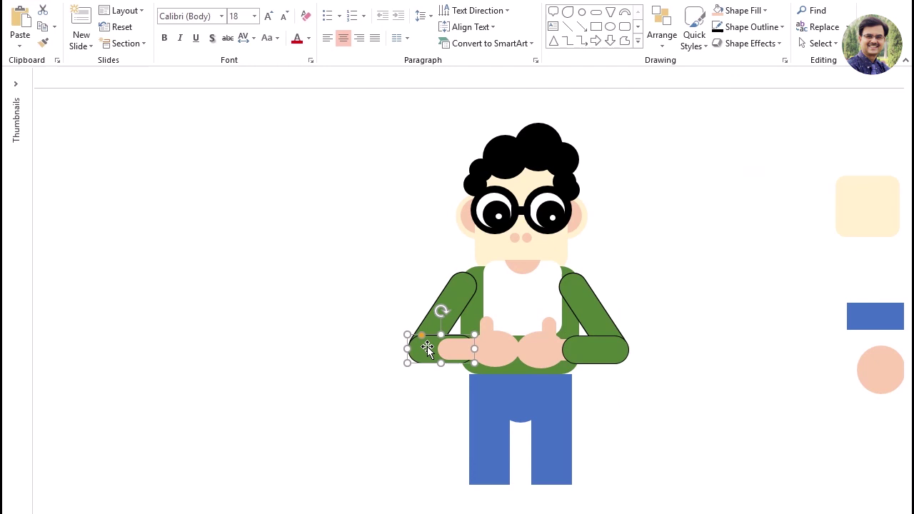
{"action": "right_click", "coordinate": [427, 347]}
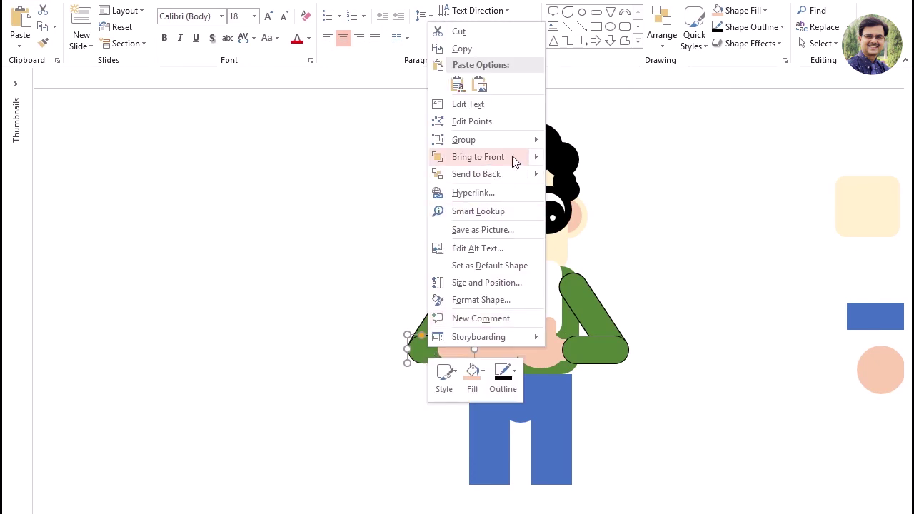
{"action": "left_click", "coordinate": [589, 157]}
{"action": "left_click", "coordinate": [730, 194]}
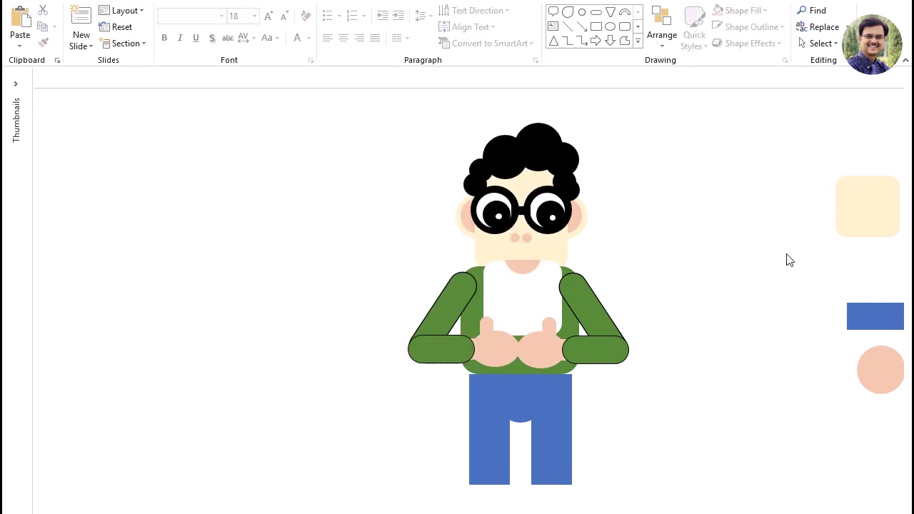
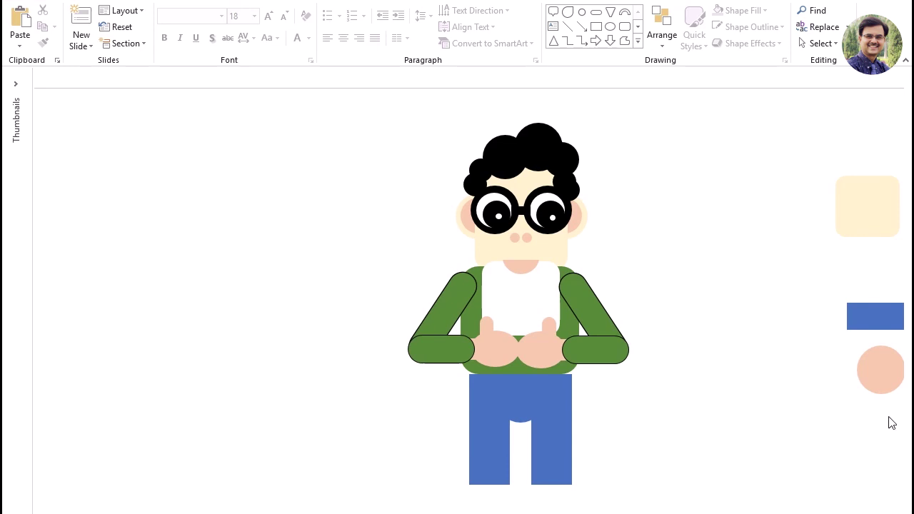
Step: Duplicate the peach circle and enlarge the copy
{"action": "left_click", "coordinate": [879, 381]}
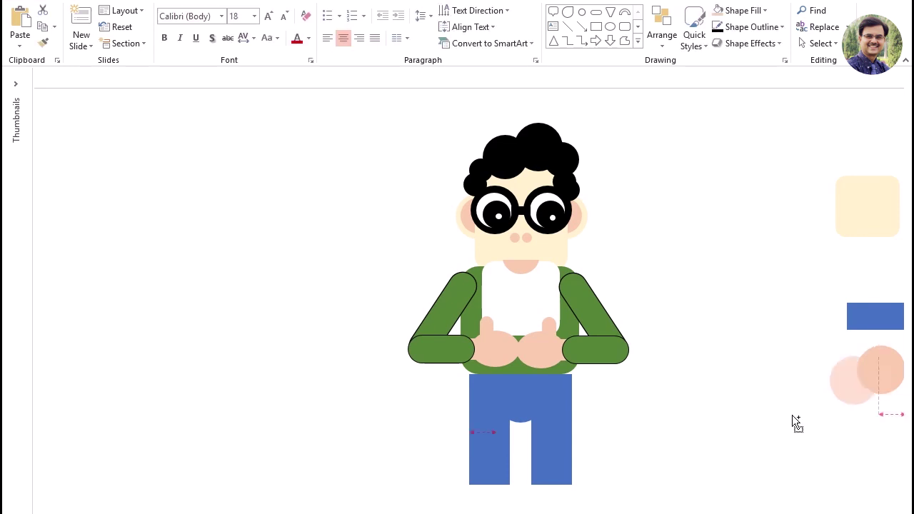
{"action": "left_click_drag", "start_coordinate": [880, 380], "coordinate": [693, 454]}
{"action": "mouse_move", "coordinate": [745, 482]}
{"action": "left_mouse_down"}
{"action": "mouse_move", "coordinate": [747, 496]}
{"action": "mouse_move", "coordinate": [728, 411]}
{"action": "left_mouse_up"}
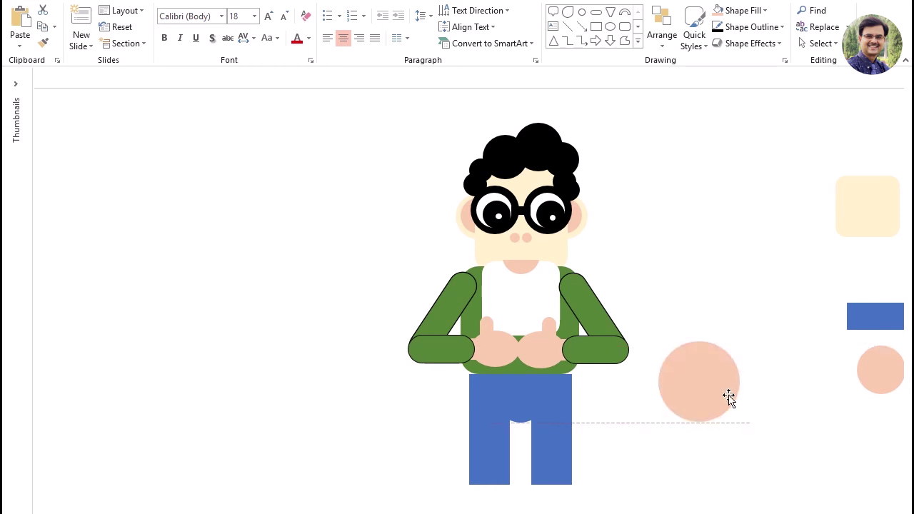
Step: Position the blue rectangle across the lower half of the enlarged peach circle
{"action": "left_click_drag", "start_coordinate": [875, 323], "coordinate": [684, 401]}
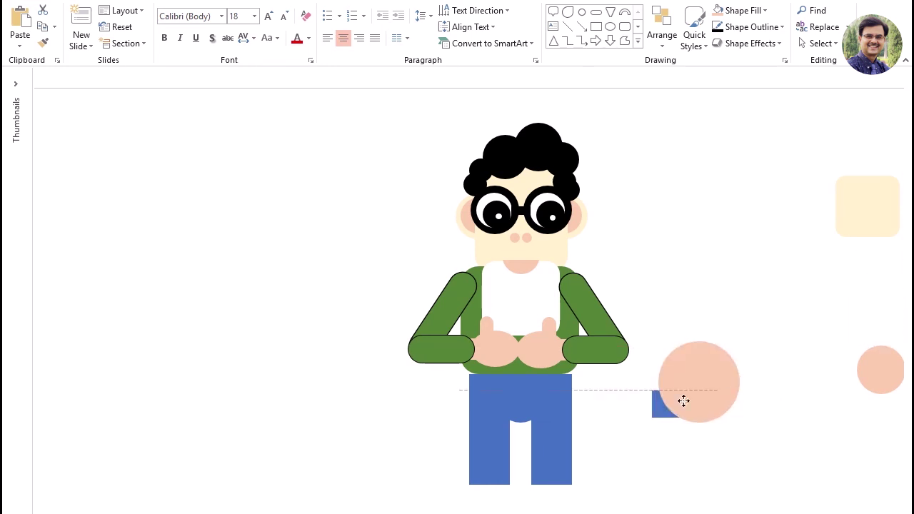
{"action": "left_click_drag", "start_coordinate": [679, 425], "coordinate": [677, 462]}
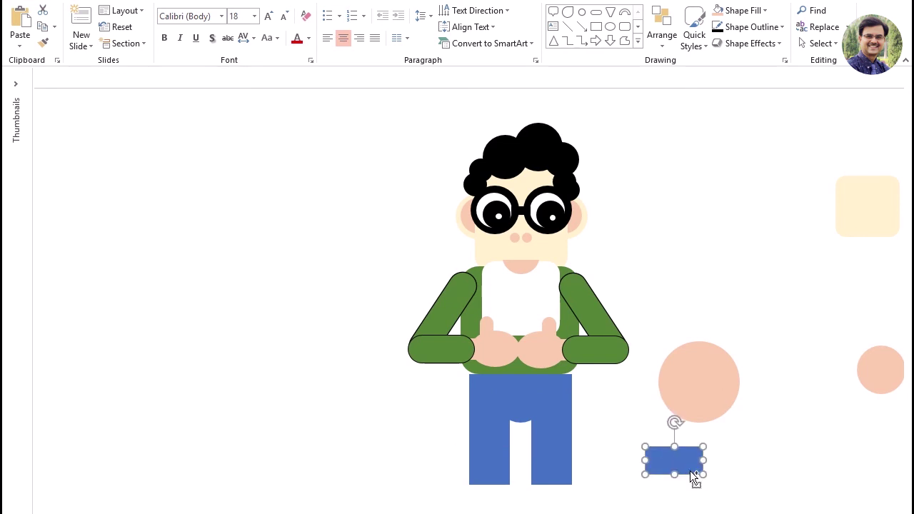
{"action": "key", "text": "Delete"}
{"action": "mouse_move", "coordinate": [687, 459]}
{"action": "left_mouse_down"}
{"action": "mouse_move", "coordinate": [683, 396]}
{"action": "mouse_move", "coordinate": [755, 432]}
{"action": "left_mouse_up"}
{"action": "left_click_drag", "start_coordinate": [716, 406], "coordinate": [714, 402]}
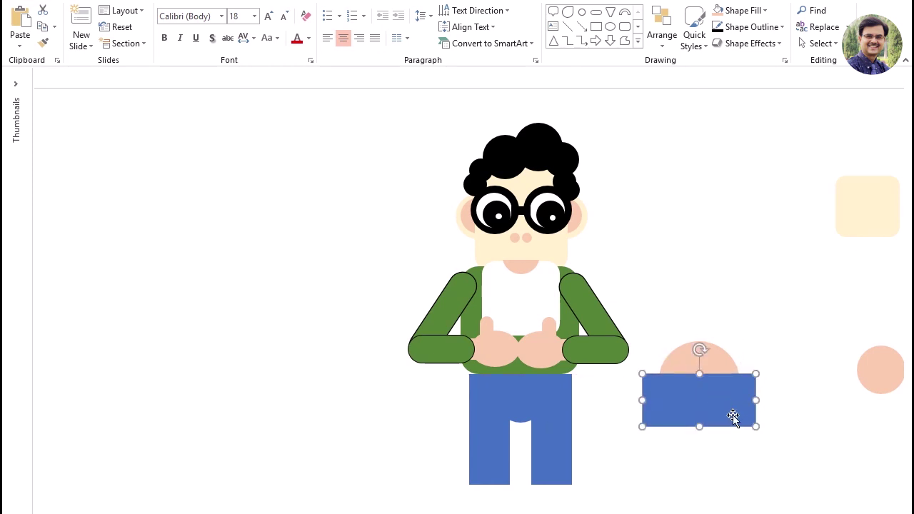
Step: Subtract the rectangle from the circle with Merge Shapes and move the half-circle below the legs
{"action": "left_click", "coordinate": [734, 366], "text": "shift"}
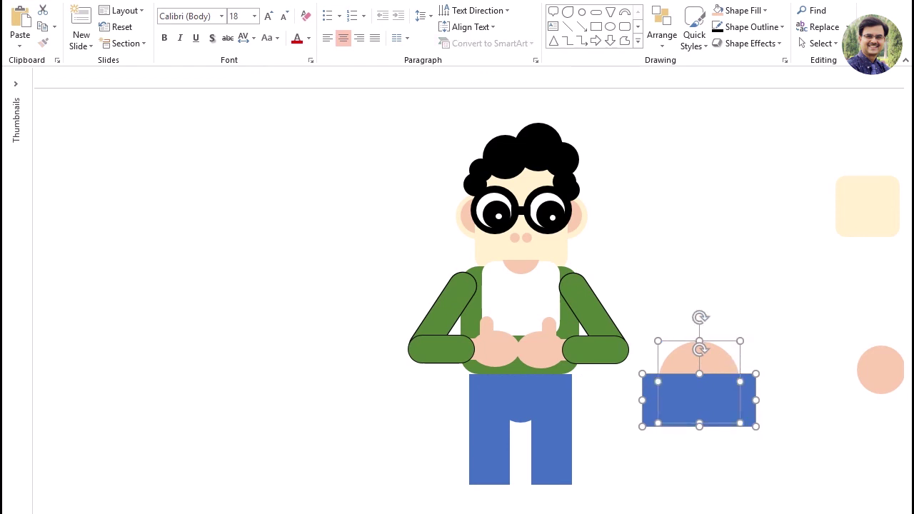
{"action": "left_click", "coordinate": [143, 39]}
{"action": "left_click", "coordinate": [145, 130]}
{"action": "left_click", "coordinate": [729, 453]}
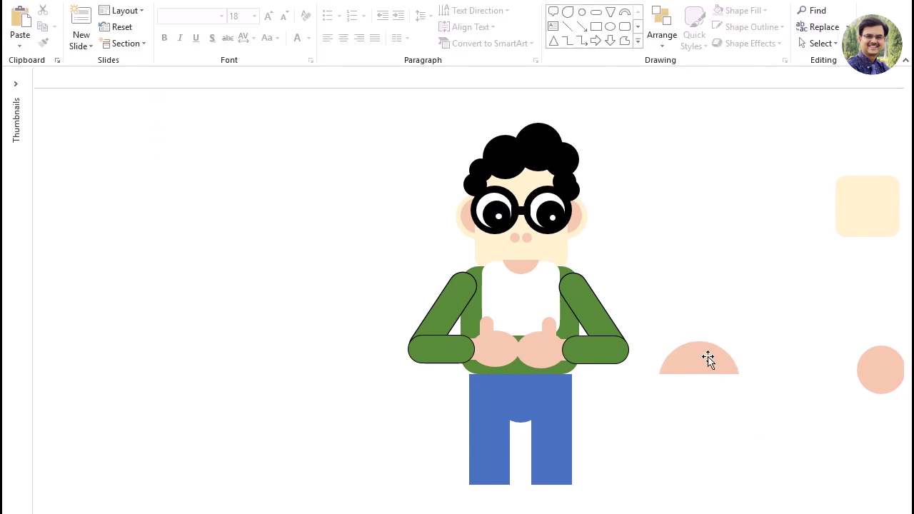
{"action": "left_click", "coordinate": [708, 361]}
{"action": "mouse_move", "coordinate": [712, 363]}
{"action": "left_mouse_down"}
{"action": "mouse_move", "coordinate": [491, 495]}
{"action": "mouse_move", "coordinate": [476, 471]}
{"action": "left_mouse_up"}
Step: Tuck the peach half-circle under the left trouser leg, aligned as a foot
{"action": "left_click", "coordinate": [732, 463]}
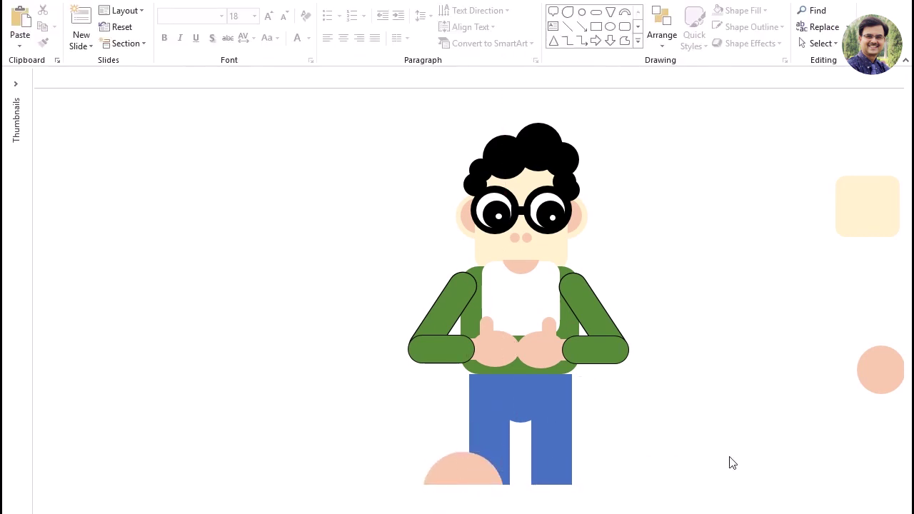
{"action": "left_click", "coordinate": [445, 473]}
{"action": "left_click_drag", "start_coordinate": [424, 459], "coordinate": [456, 461]}
{"action": "left_click", "coordinate": [665, 490]}
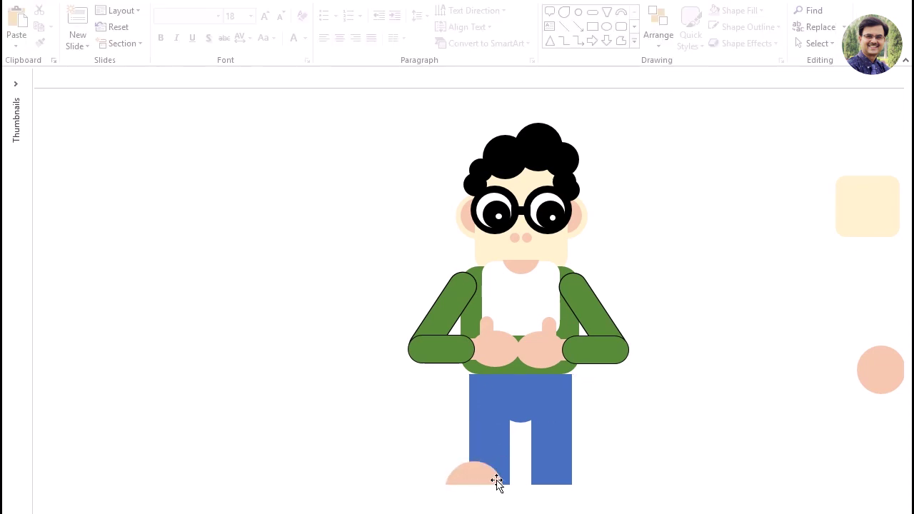
{"action": "left_click", "coordinate": [484, 481]}
{"action": "left_click", "coordinate": [627, 510]}
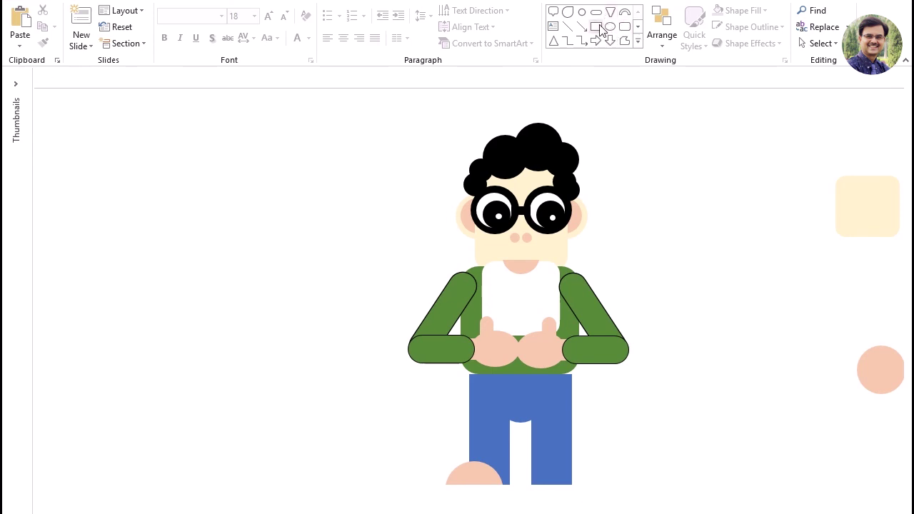
Step: Draw a small rounded rectangle on the foot and fill it white
{"action": "left_click", "coordinate": [625, 27]}
{"action": "left_click_drag", "start_coordinate": [463, 471], "coordinate": [484, 466]}
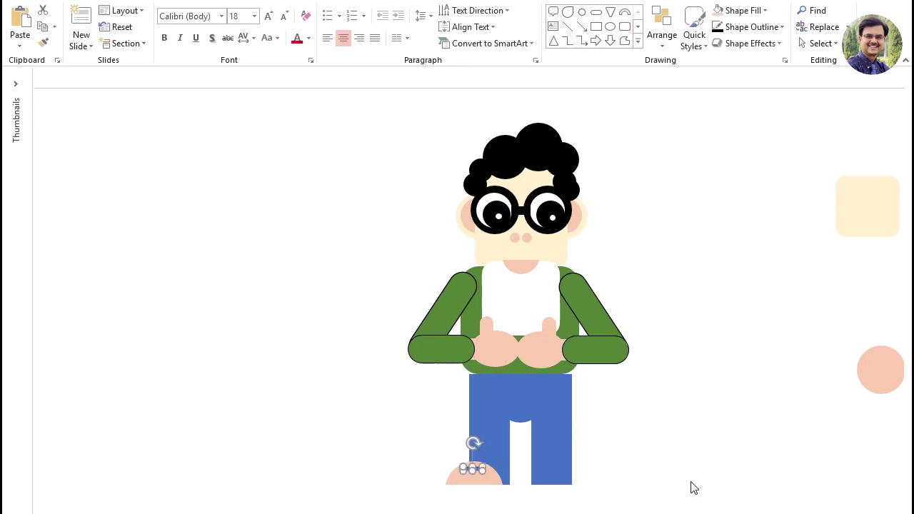
{"action": "key", "text": "Escape"}
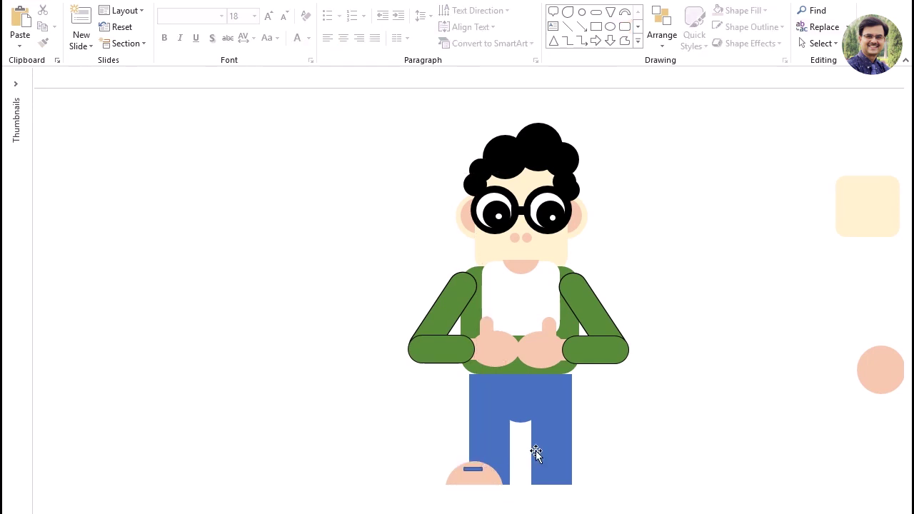
{"action": "left_click", "coordinate": [477, 468]}
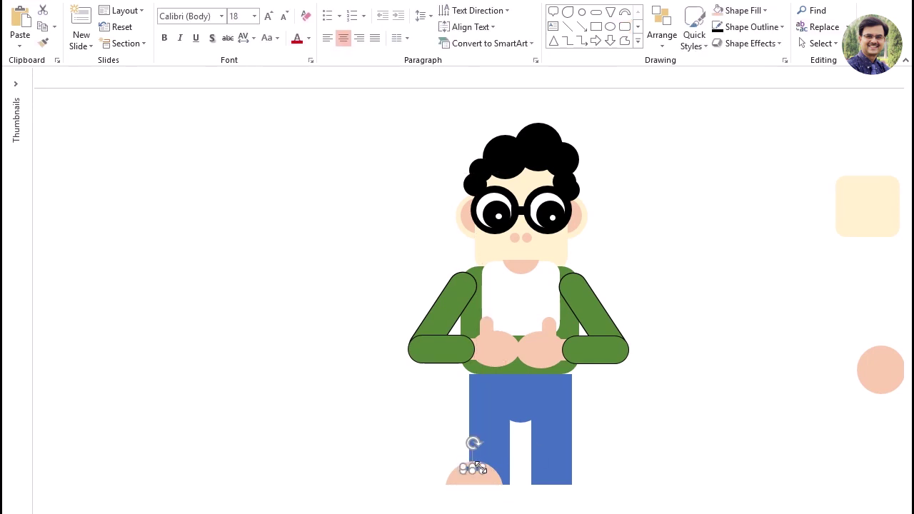
{"action": "left_click", "coordinate": [764, 11]}
{"action": "left_click", "coordinate": [736, 165]}
{"action": "left_click", "coordinate": [472, 497]}
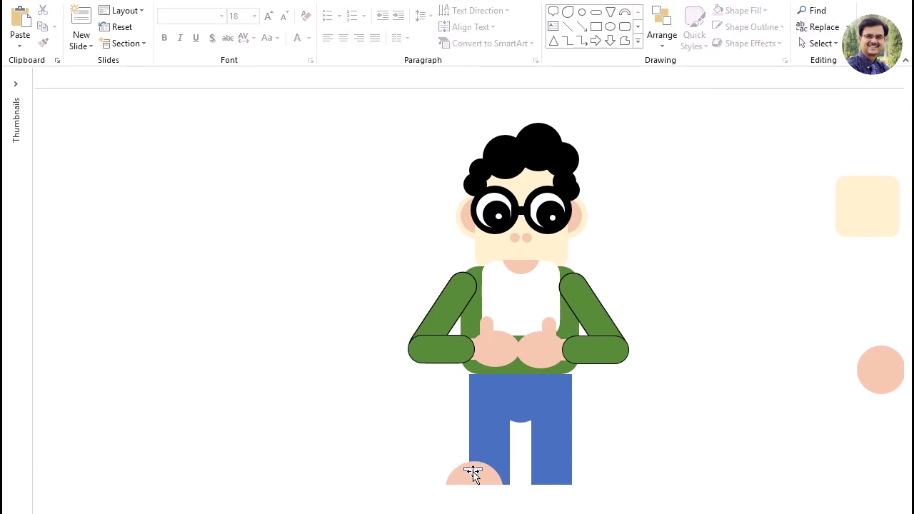
Step: Give the white bar No Outline and make it thinner
{"action": "left_click", "coordinate": [474, 470]}
{"action": "left_click", "coordinate": [779, 27]}
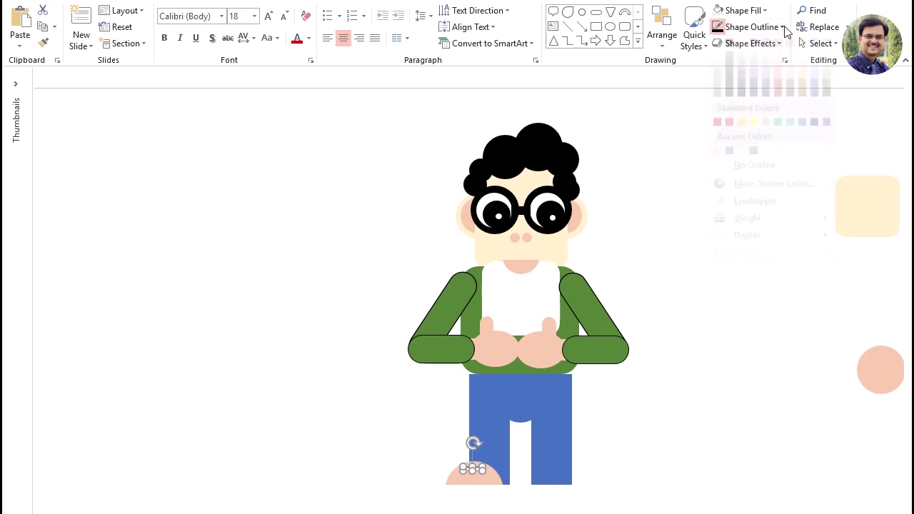
{"action": "left_click", "coordinate": [723, 318]}
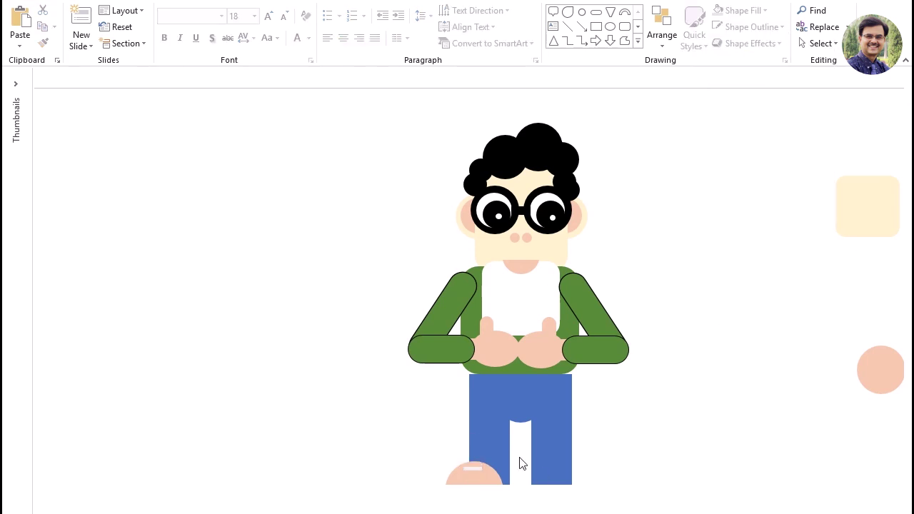
{"action": "left_click", "coordinate": [470, 476]}
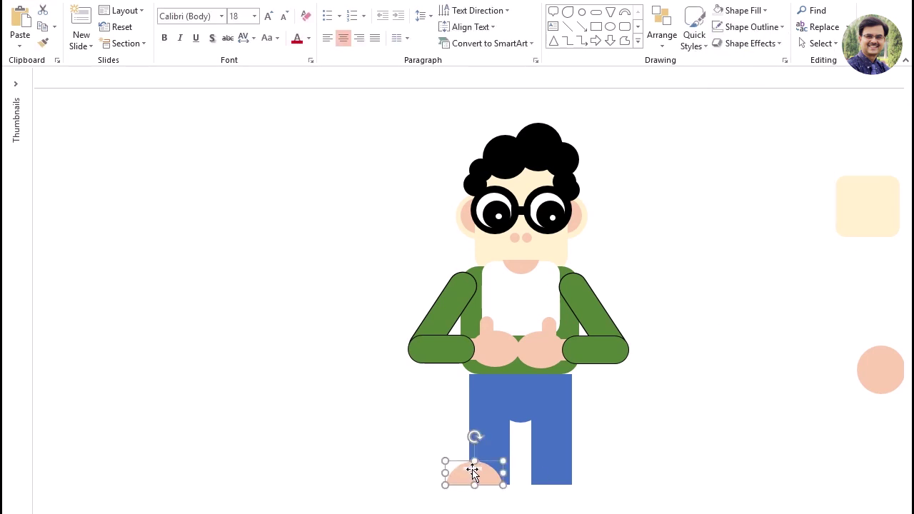
{"action": "left_click_drag", "start_coordinate": [475, 462], "coordinate": [472, 469]}
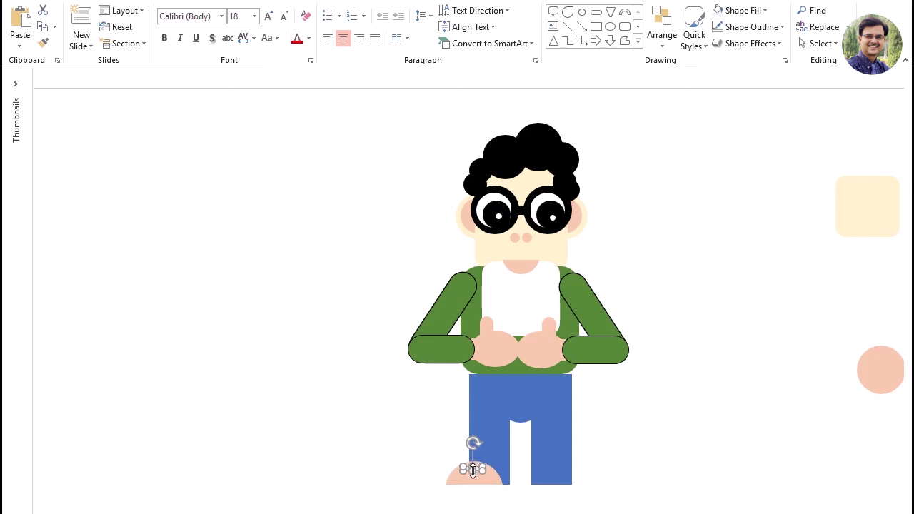
Step: Zoom in and duplicate the white bar just below the first one
{"action": "scroll", "coordinate": [629, 502], "scroll_direction": "up", "scroll_amount": 5, "text": "ctrl"}
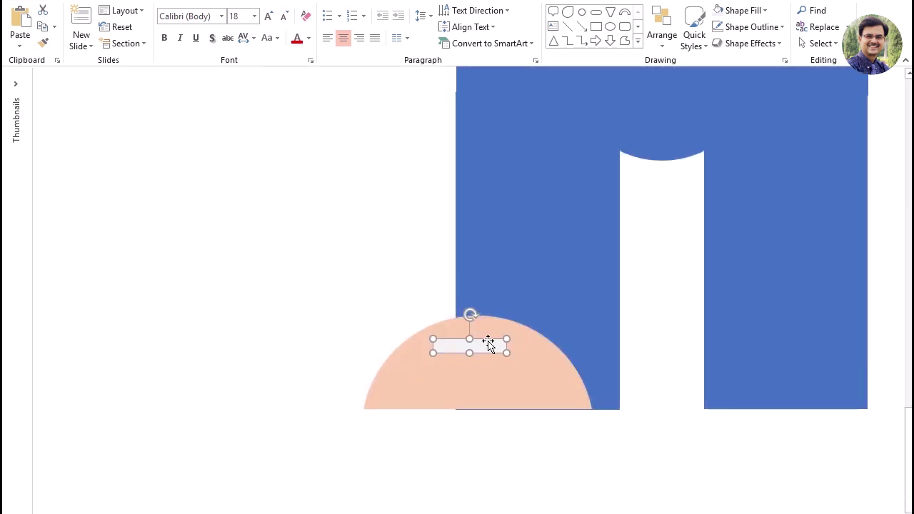
{"action": "mouse_move", "coordinate": [485, 346]}
{"action": "left_mouse_down"}
{"action": "mouse_move", "coordinate": [487, 372]}
{"action": "mouse_move", "coordinate": [500, 366]}
{"action": "left_mouse_up"}
{"action": "left_click", "coordinate": [550, 470]}
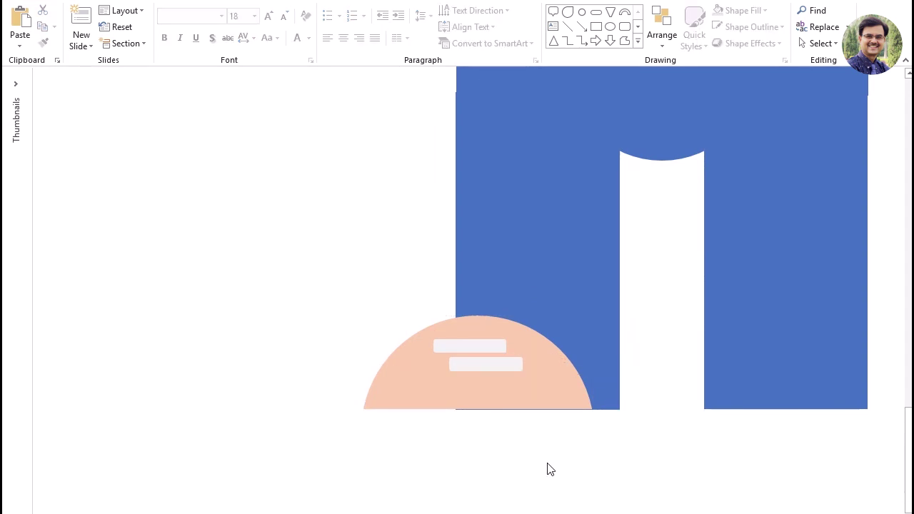
{"action": "left_click", "coordinate": [509, 366]}
{"action": "left_click", "coordinate": [465, 346], "text": "shift"}
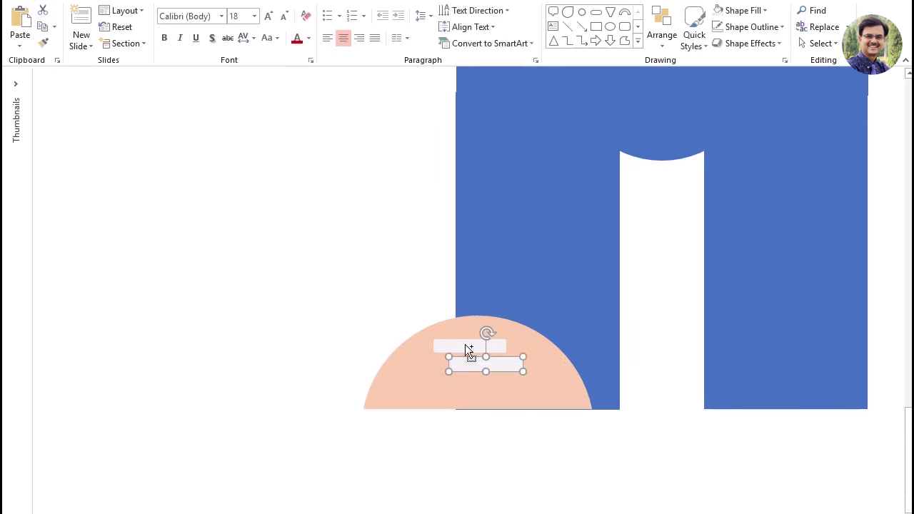
{"action": "left_click", "coordinate": [416, 369], "text": "shift"}
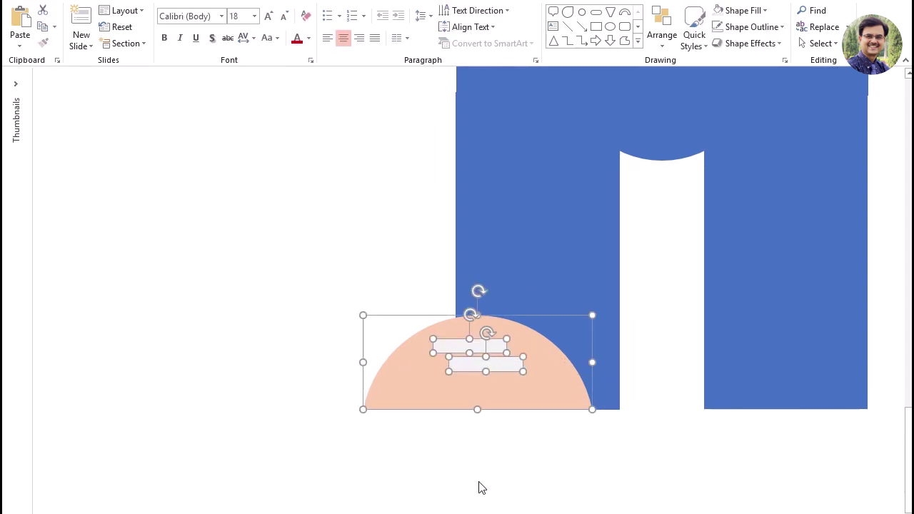
Step: Fill the shoe's half-circle with black
{"action": "left_click", "coordinate": [493, 448]}
{"action": "left_click", "coordinate": [414, 393]}
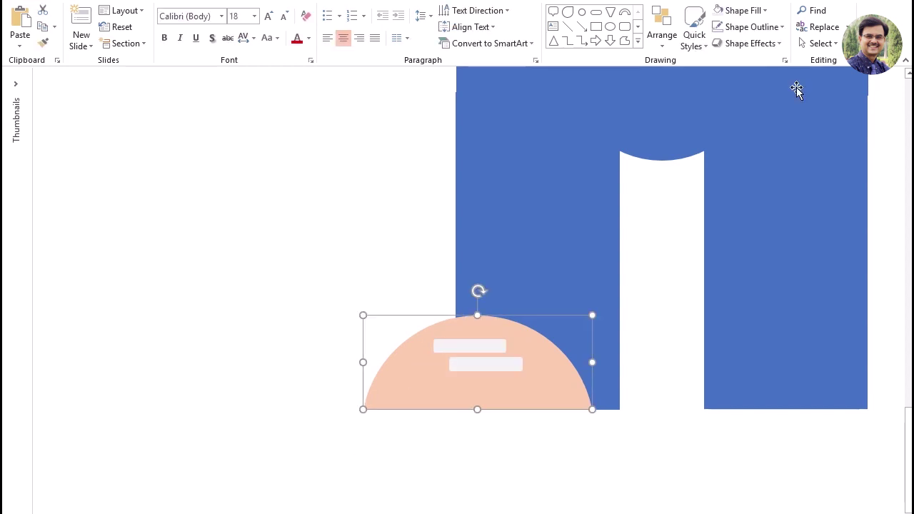
{"action": "left_click", "coordinate": [767, 12]}
{"action": "left_click", "coordinate": [729, 39]}
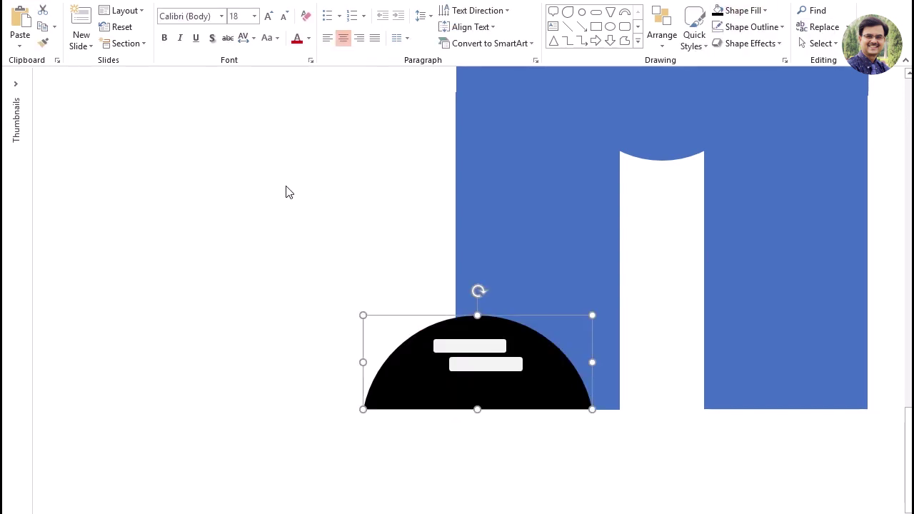
{"action": "left_click_drag", "start_coordinate": [475, 381], "coordinate": [473, 345]}
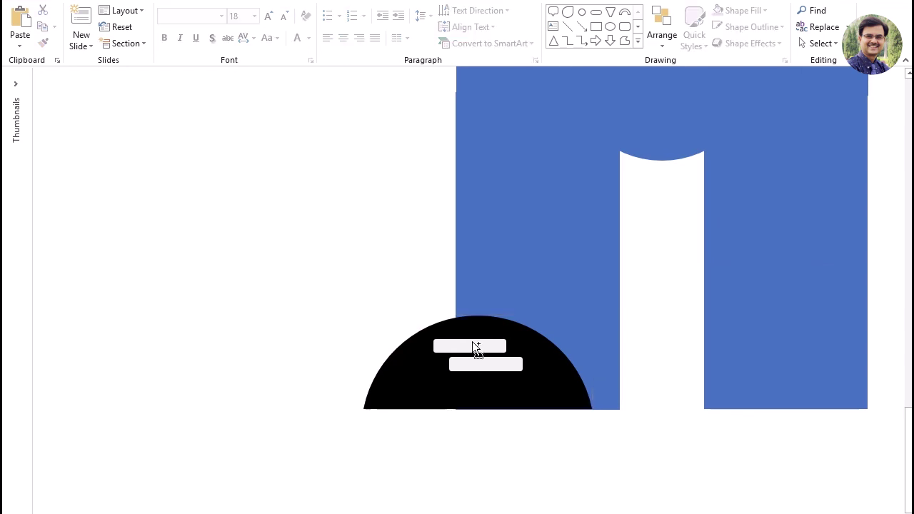
{"action": "left_click_drag", "start_coordinate": [334, 274], "coordinate": [464, 437]}
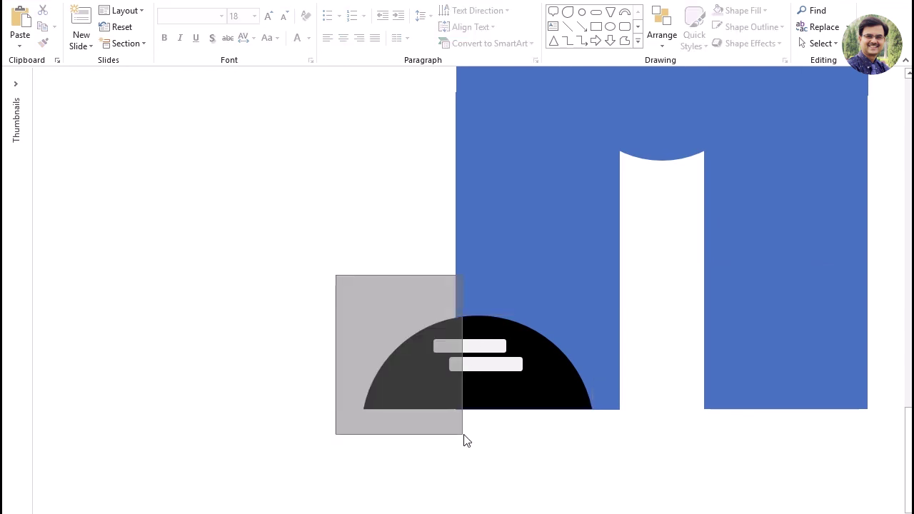
Step: Group the black half-circle and both white bars into one shoe
{"action": "left_click", "coordinate": [475, 347]}
{"action": "left_click", "coordinate": [486, 367], "text": "shift"}
{"action": "left_click", "coordinate": [424, 384], "text": "shift"}
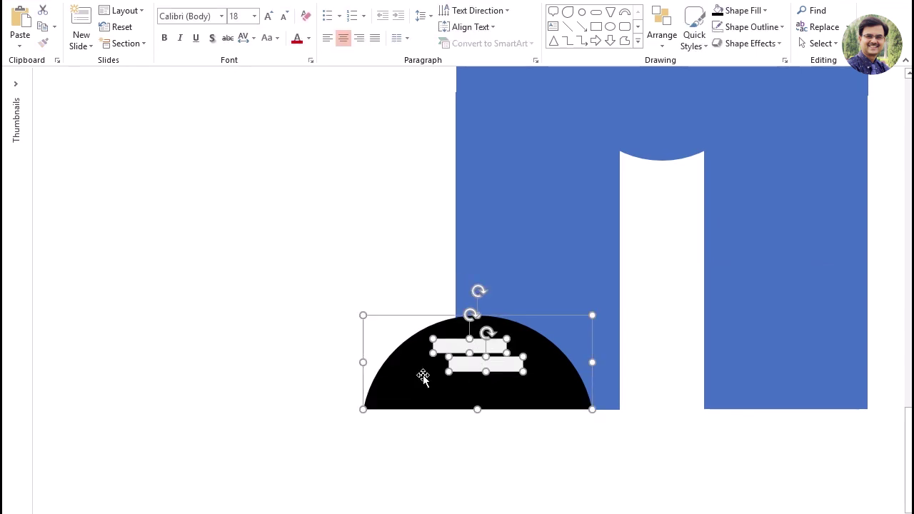
{"action": "left_click", "coordinate": [663, 1]}
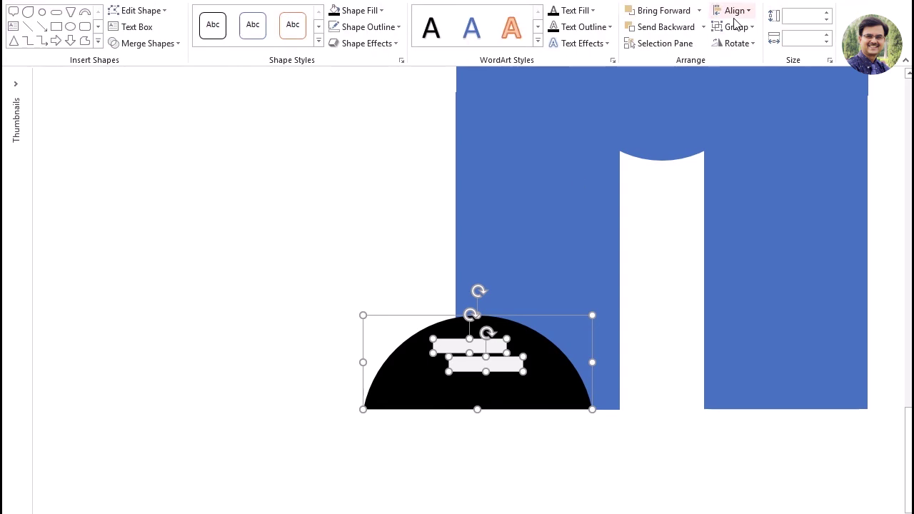
{"action": "left_click", "coordinate": [736, 29]}
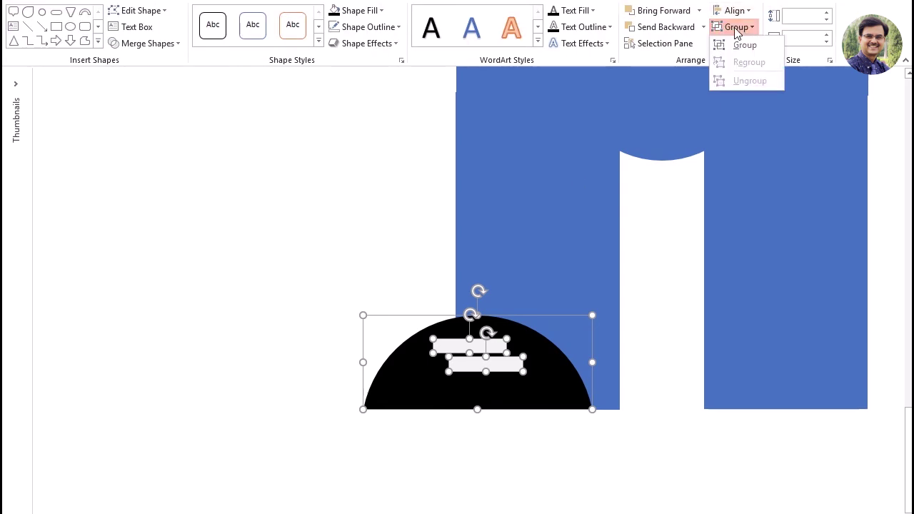
{"action": "left_click", "coordinate": [747, 46]}
{"action": "left_click", "coordinate": [222, 278]}
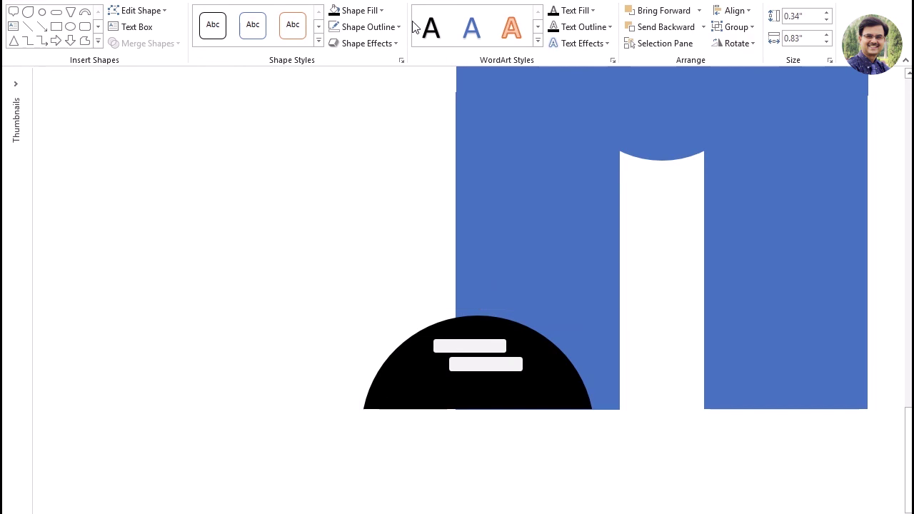
Step: Place a copy of the black shoe under the right leg
{"action": "scroll", "coordinate": [250, 284], "scroll_direction": "down", "scroll_amount": 3, "text": "ctrl"}
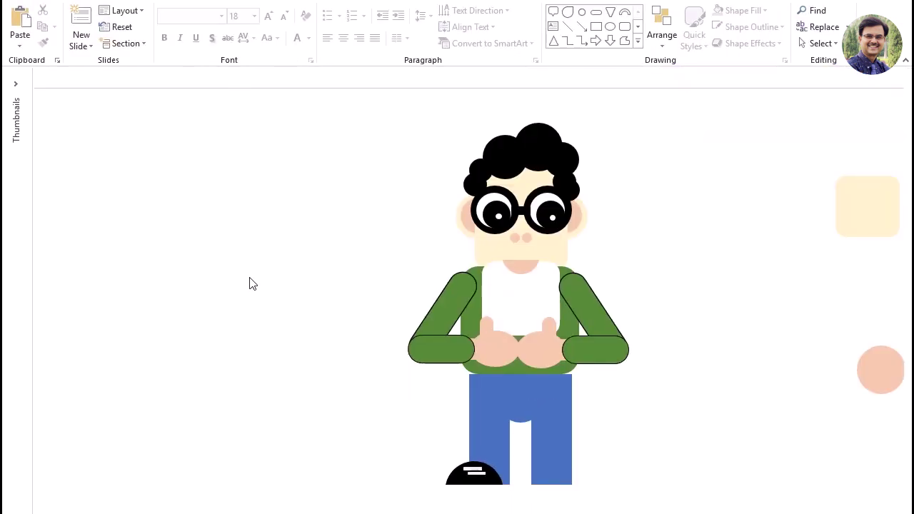
{"action": "scroll", "coordinate": [250, 283], "scroll_direction": "up", "scroll_amount": 1, "text": "ctrl"}
{"action": "scroll", "coordinate": [653, 357], "scroll_direction": "down", "scroll_amount": 1}
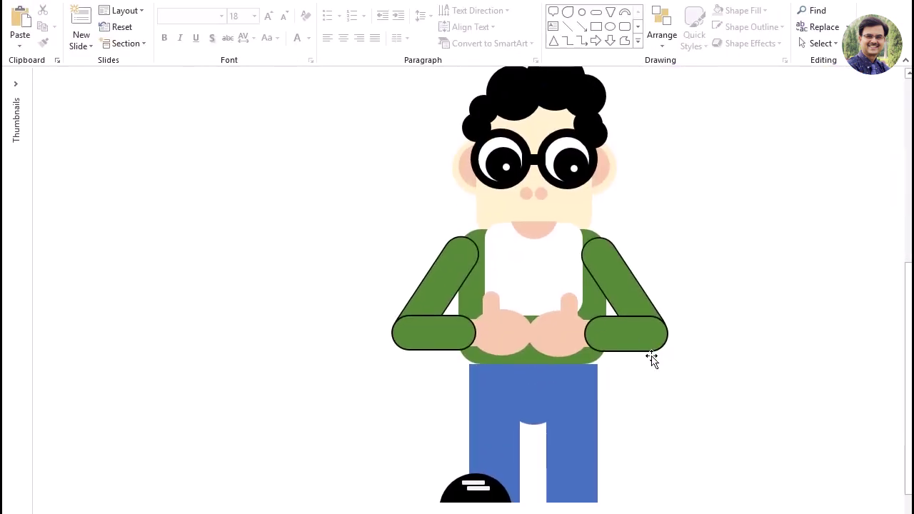
{"action": "scroll", "coordinate": [688, 364], "scroll_direction": "down", "scroll_amount": 2}
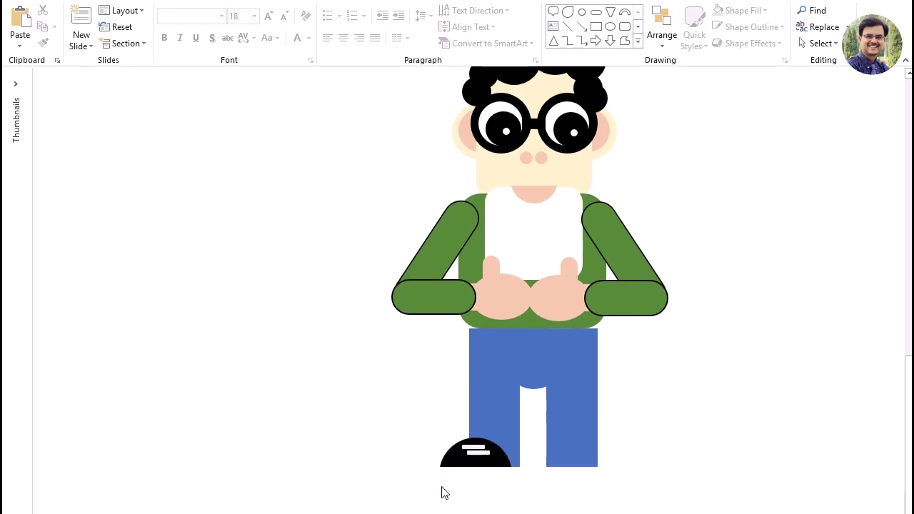
{"action": "left_click", "coordinate": [472, 459]}
{"action": "left_click_drag", "start_coordinate": [473, 463], "coordinate": [617, 457]}
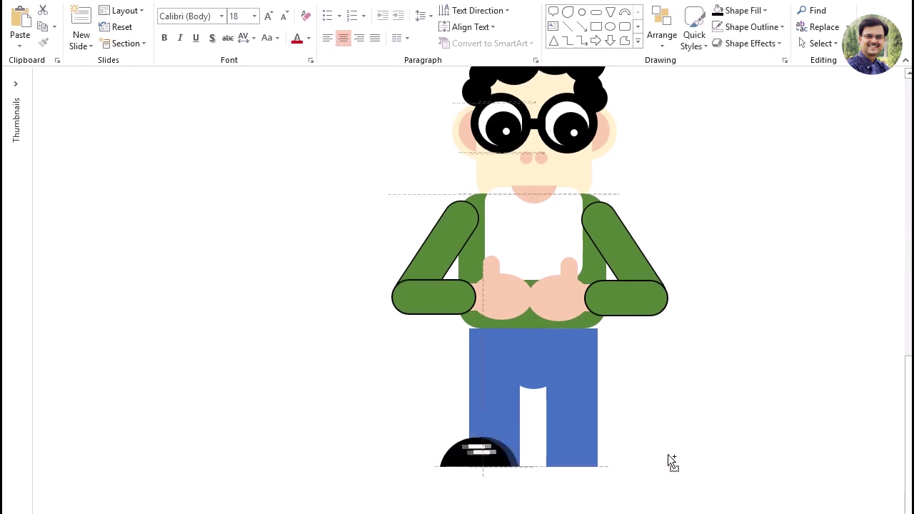
{"action": "left_click_drag", "start_coordinate": [616, 458], "coordinate": [587, 464]}
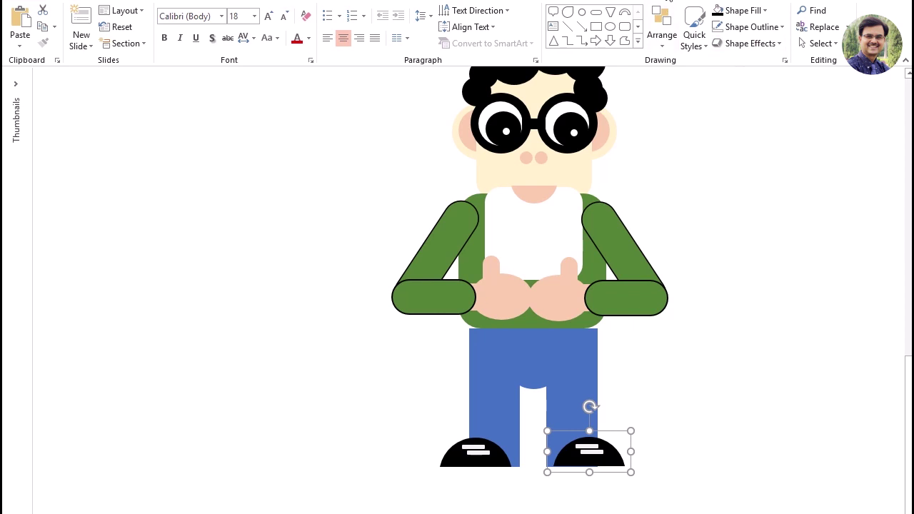
Step: Flip the right shoe horizontally
{"action": "left_click", "coordinate": [739, 43]}
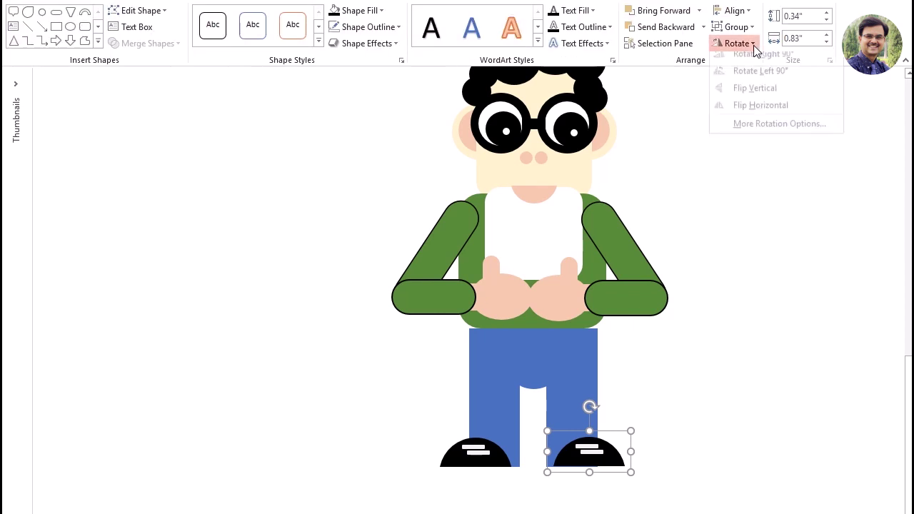
{"action": "left_click", "coordinate": [781, 111]}
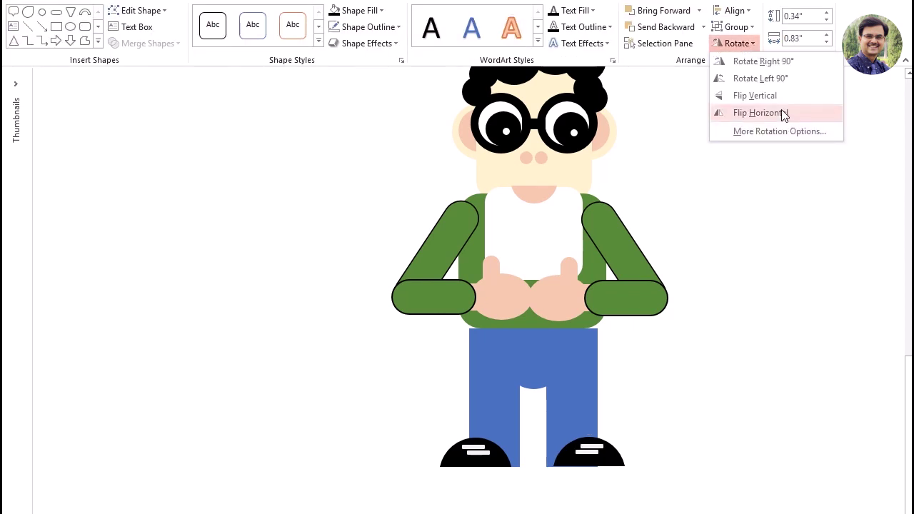
{"action": "left_click", "coordinate": [813, 279]}
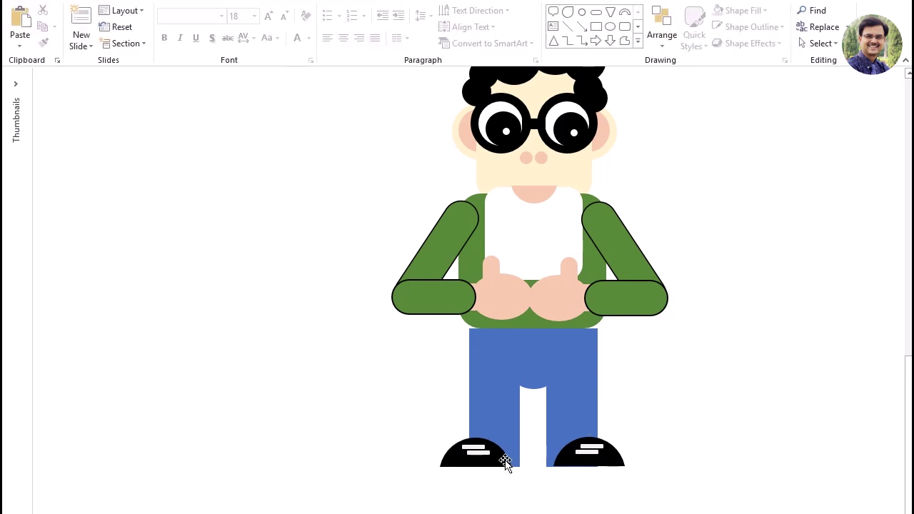
Step: Marquee-select all of the character's shapes
{"action": "left_click", "coordinate": [616, 459]}
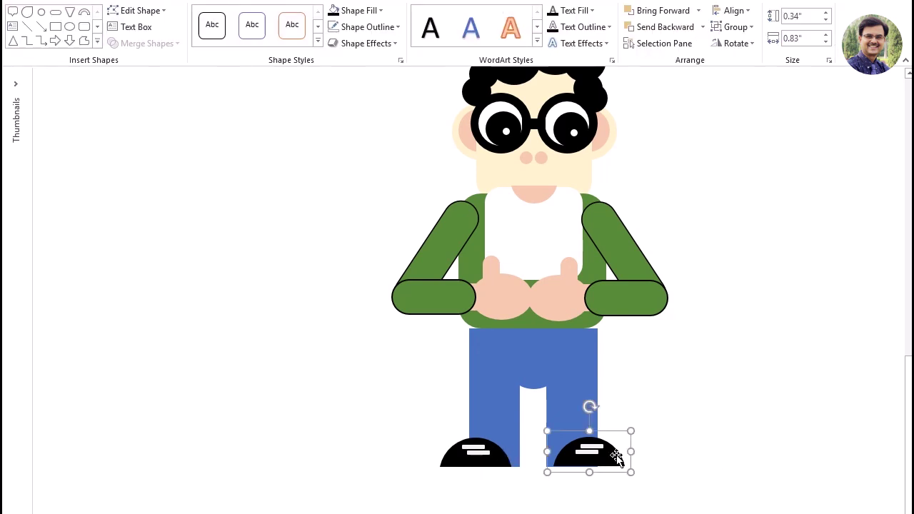
{"action": "scroll", "coordinate": [755, 425], "scroll_direction": "down", "scroll_amount": 3, "text": "ctrl"}
{"action": "left_click_drag", "start_coordinate": [377, 153], "coordinate": [629, 494]}
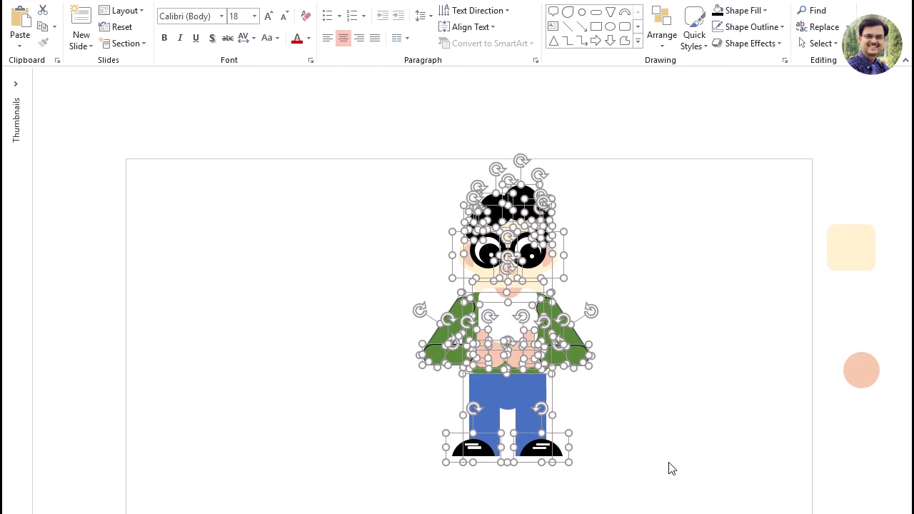
Step: Group the character with Ctrl+G and park it off the slide to the left
{"action": "key", "text": "ctrl+g"}
{"action": "mouse_move", "coordinate": [539, 241]}
{"action": "left_mouse_down"}
{"action": "mouse_move", "coordinate": [55, 231]}
{"action": "mouse_move", "coordinate": [80, 221]}
{"action": "mouse_move", "coordinate": [73, 221]}
{"action": "left_mouse_up"}
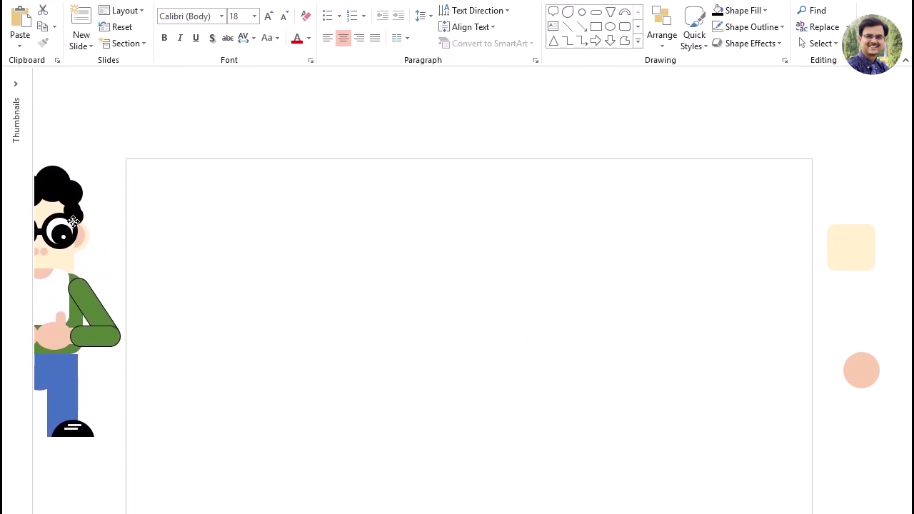
{"action": "left_click", "coordinate": [427, 207]}
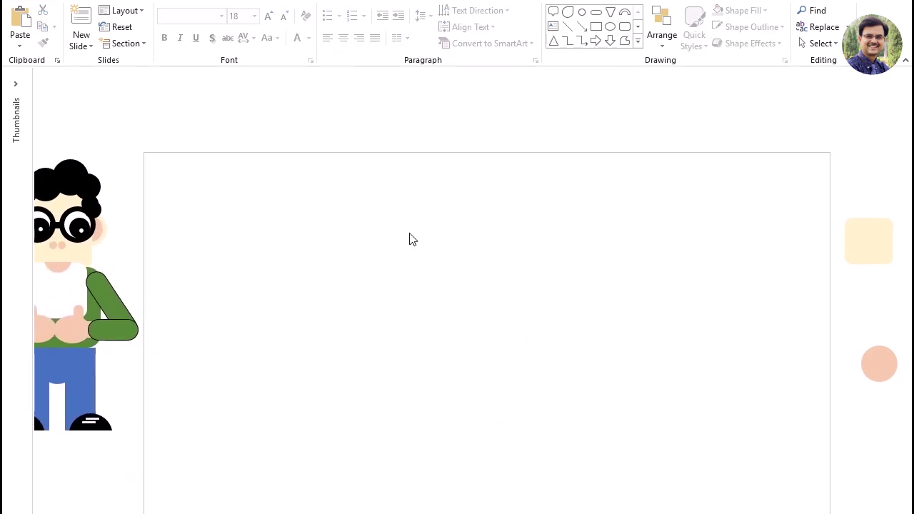
Step: Set the slide background to the Top Spotlight - Accent 2 orange radial gradient
{"action": "right_click", "coordinate": [410, 217]}
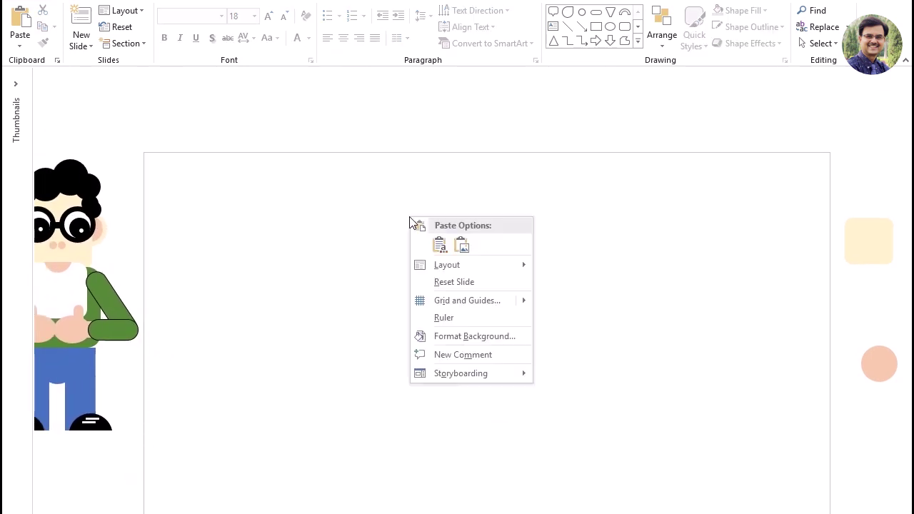
{"action": "left_click", "coordinate": [485, 336]}
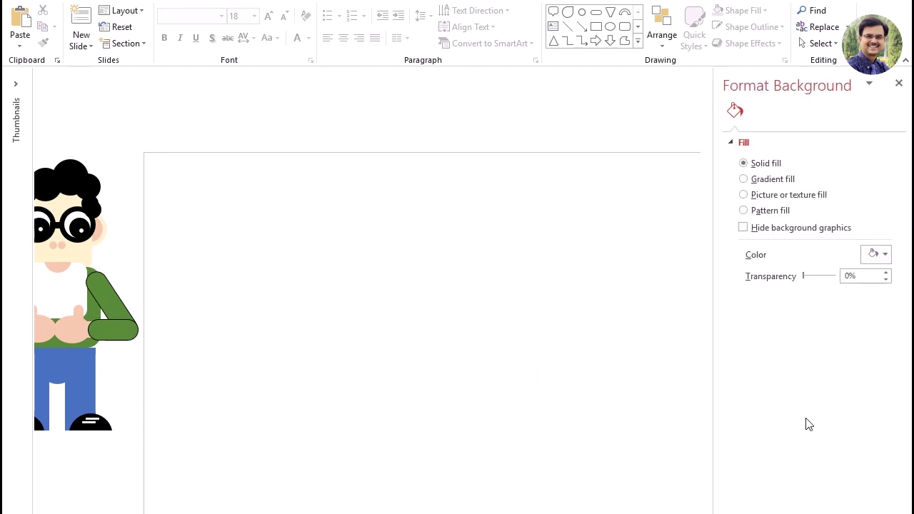
{"action": "left_click", "coordinate": [885, 255]}
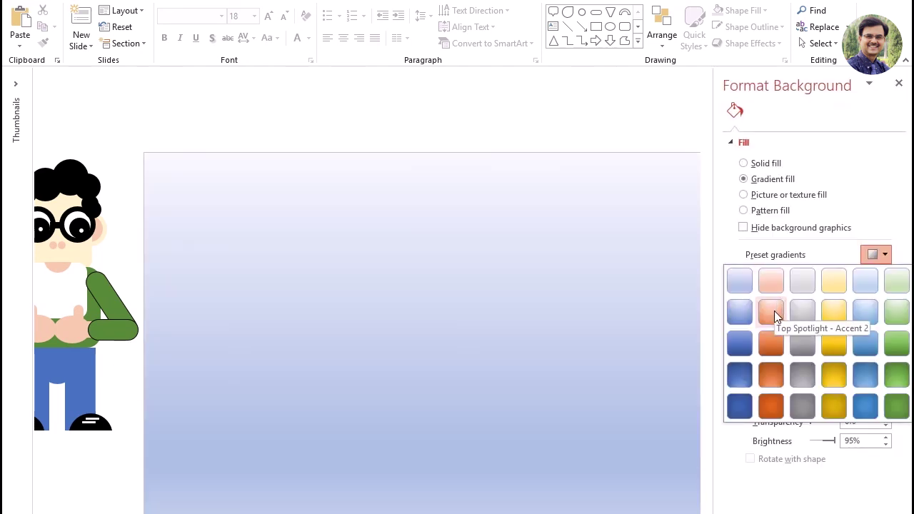
{"action": "left_click", "coordinate": [772, 312]}
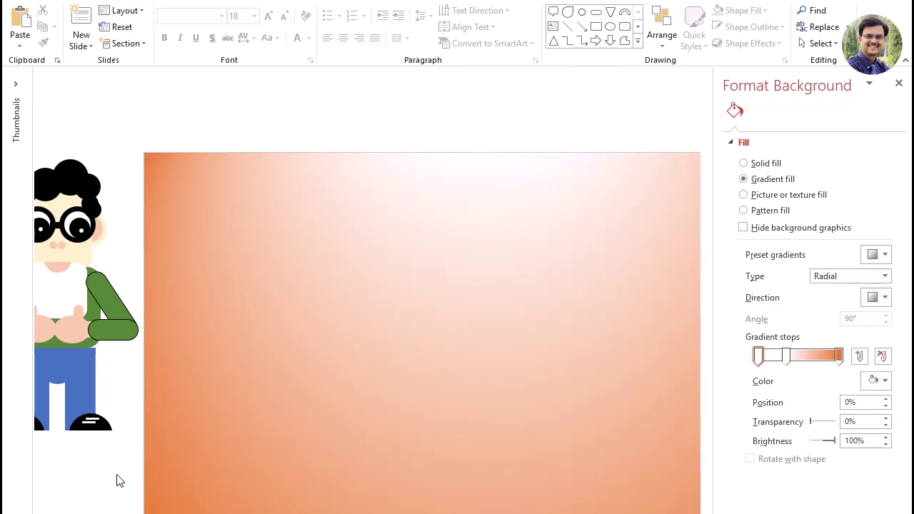
{"action": "left_click", "coordinate": [899, 82]}
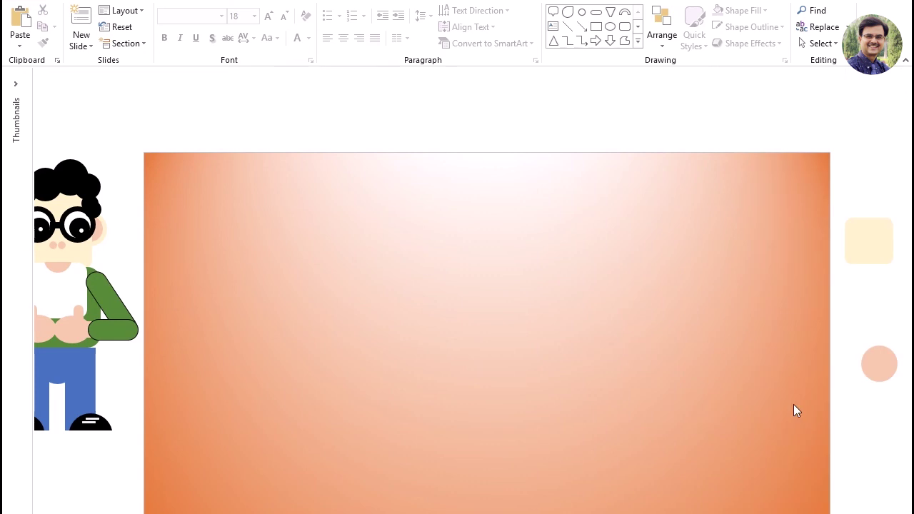
{"action": "left_click", "coordinate": [71, 258]}
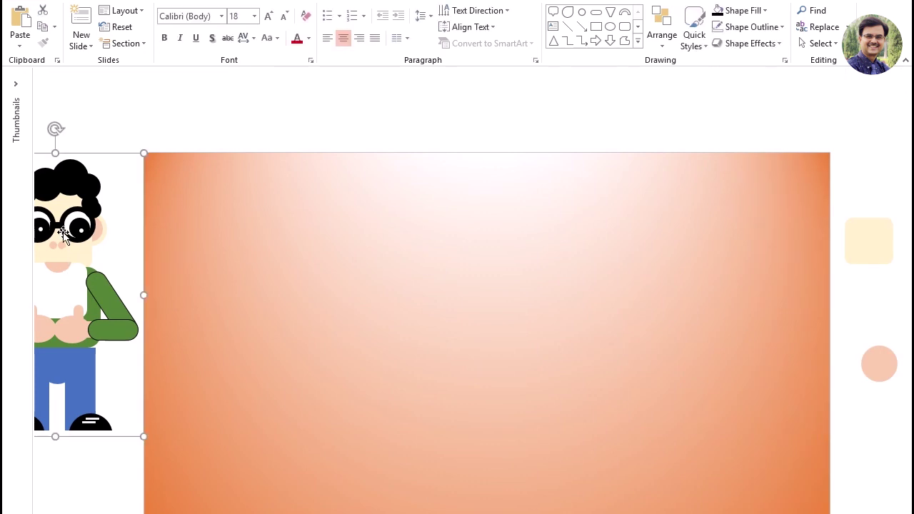
Step: Move the character group onto the right side of the slide
{"action": "left_click_drag", "start_coordinate": [46, 236], "coordinate": [503, 277]}
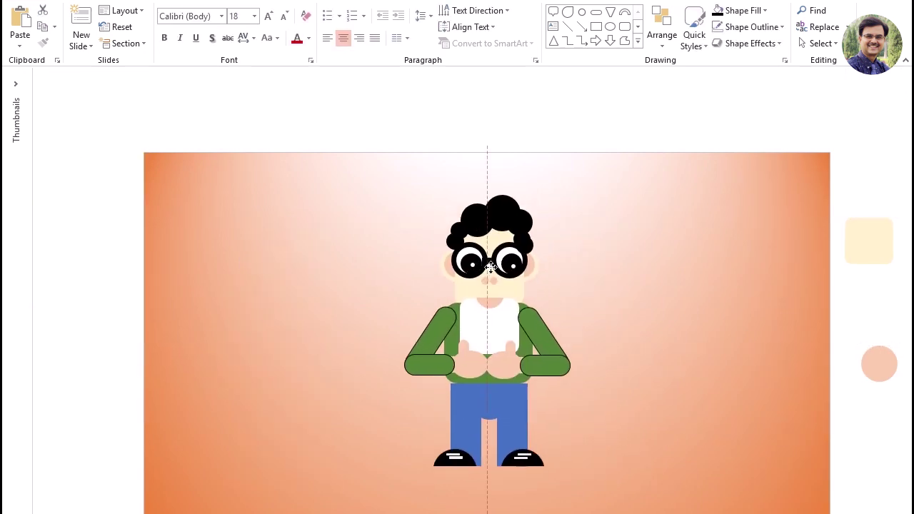
{"action": "left_click_drag", "start_coordinate": [503, 277], "coordinate": [484, 267]}
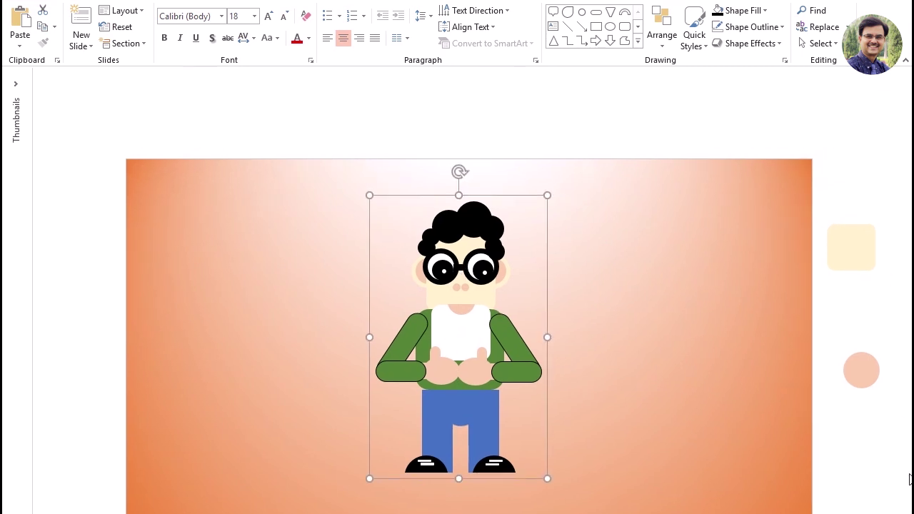
{"action": "left_click", "coordinate": [871, 510]}
{"action": "mouse_move", "coordinate": [475, 325]}
{"action": "left_mouse_down"}
{"action": "mouse_move", "coordinate": [649, 315]}
{"action": "mouse_move", "coordinate": [649, 325]}
{"action": "left_mouse_up"}
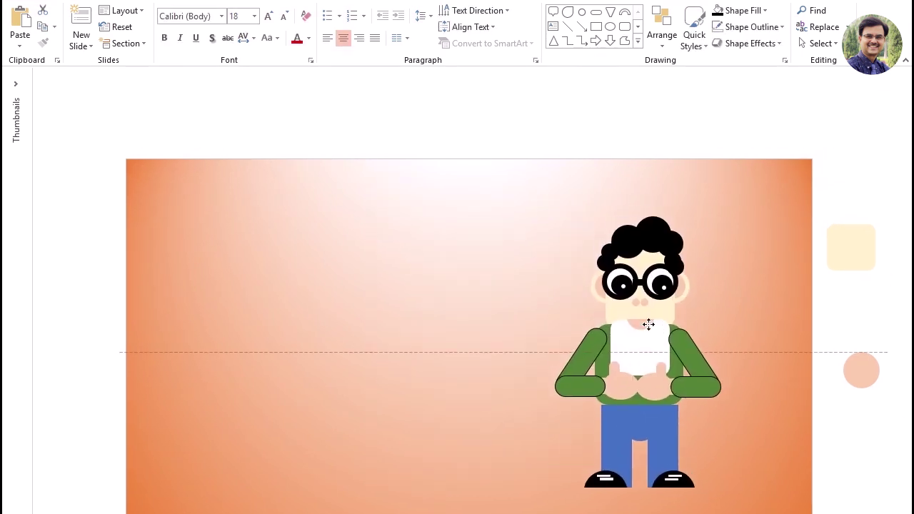
Step: Copy the pale circle onto the top-left, then shrink and overlap a second circle
{"action": "left_click", "coordinate": [652, 115]}
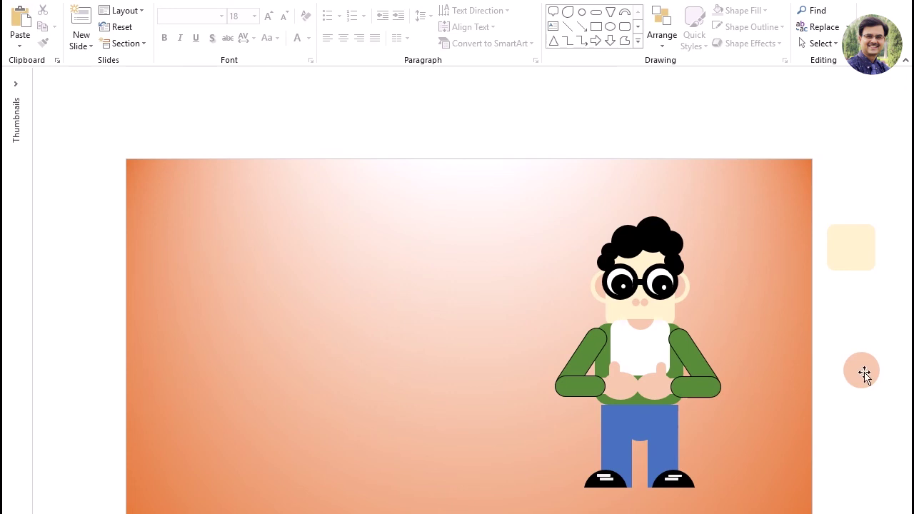
{"action": "mouse_move", "coordinate": [864, 375]}
{"action": "left_mouse_down"}
{"action": "mouse_move", "coordinate": [360, 203]}
{"action": "mouse_move", "coordinate": [302, 252]}
{"action": "mouse_move", "coordinate": [180, 218]}
{"action": "mouse_move", "coordinate": [292, 258]}
{"action": "mouse_move", "coordinate": [282, 264]}
{"action": "left_mouse_up"}
{"action": "mouse_move", "coordinate": [257, 230]}
{"action": "left_mouse_down"}
{"action": "mouse_move", "coordinate": [230, 224]}
{"action": "mouse_move", "coordinate": [266, 215]}
{"action": "mouse_move", "coordinate": [294, 233]}
{"action": "mouse_move", "coordinate": [269, 234]}
{"action": "mouse_move", "coordinate": [260, 204]}
{"action": "mouse_move", "coordinate": [346, 254]}
{"action": "left_mouse_up"}
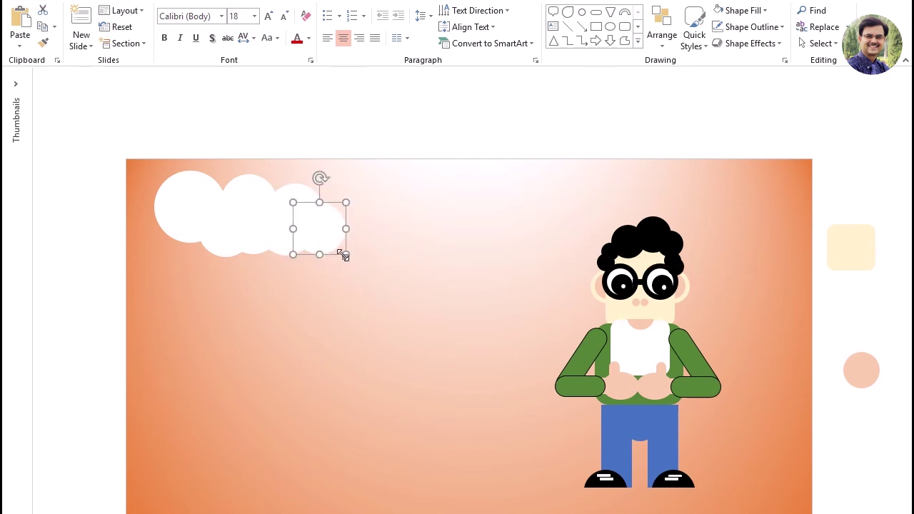
Step: Nudge the small cloud circle and place another cloud copy on the slide
{"action": "left_click_drag", "start_coordinate": [333, 243], "coordinate": [340, 238]}
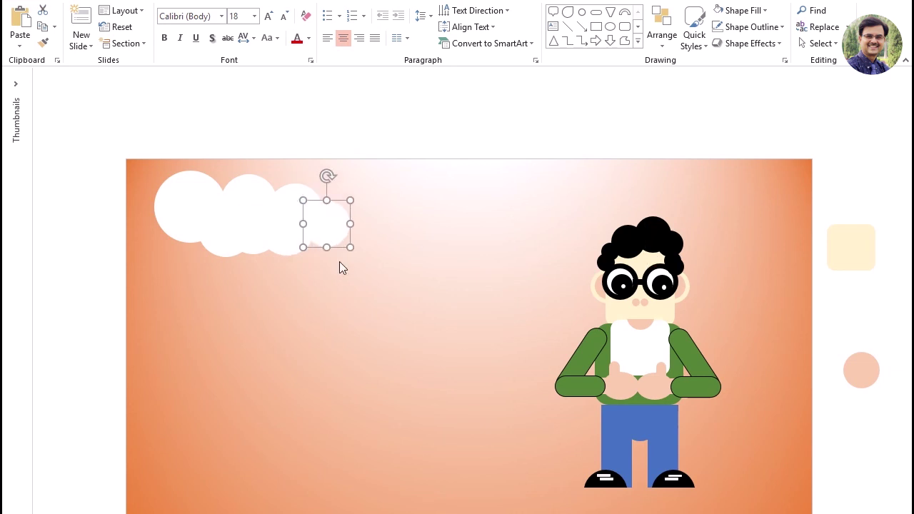
{"action": "left_click", "coordinate": [416, 153]}
{"action": "mouse_move", "coordinate": [340, 238]}
{"action": "left_mouse_down"}
{"action": "mouse_move", "coordinate": [422, 224]}
{"action": "mouse_move", "coordinate": [489, 233]}
{"action": "mouse_move", "coordinate": [465, 231]}
{"action": "left_mouse_up"}
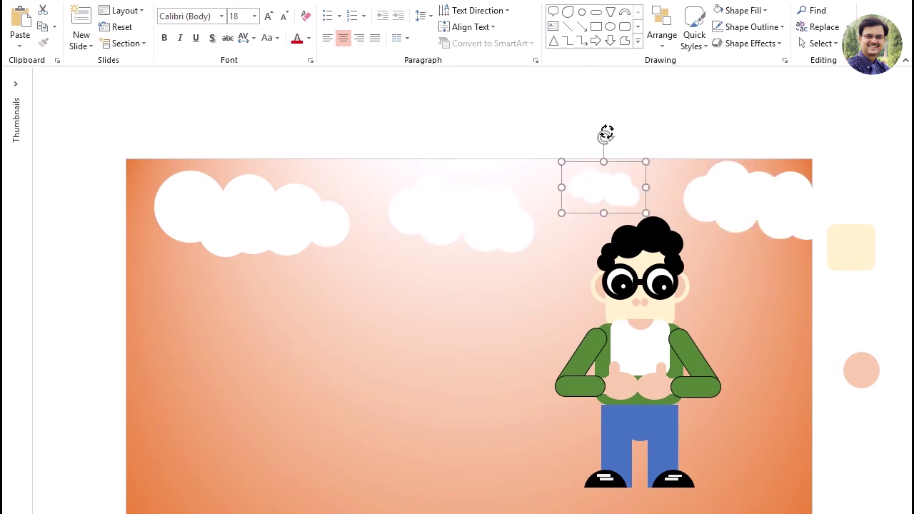
Step: Cancel a tilt on the cloud copy and start the slide show
{"action": "left_click_drag", "start_coordinate": [607, 134], "coordinate": [590, 108]}
{"action": "key", "text": "Escape"}
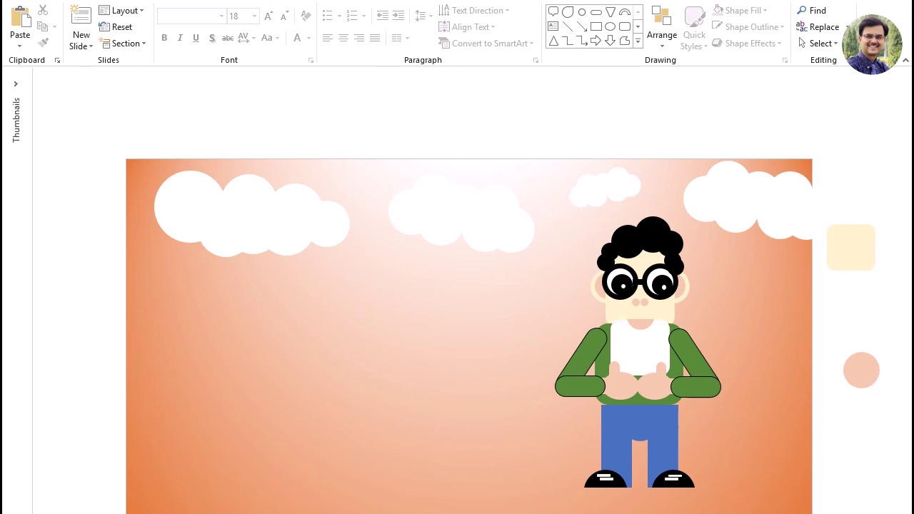
{"action": "key", "text": "F5"}
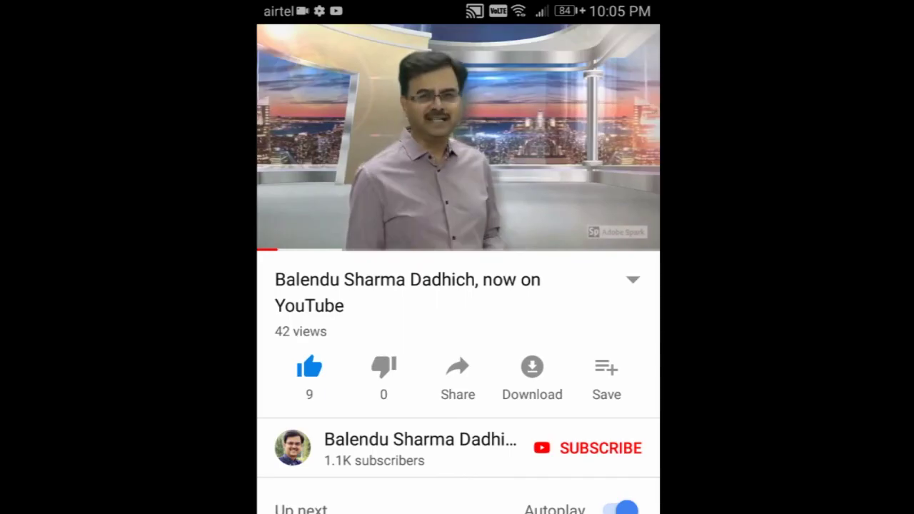
Step: Subscribe to the channel shown beneath the playing video
{"action": "left_click", "coordinate": [593, 448]}
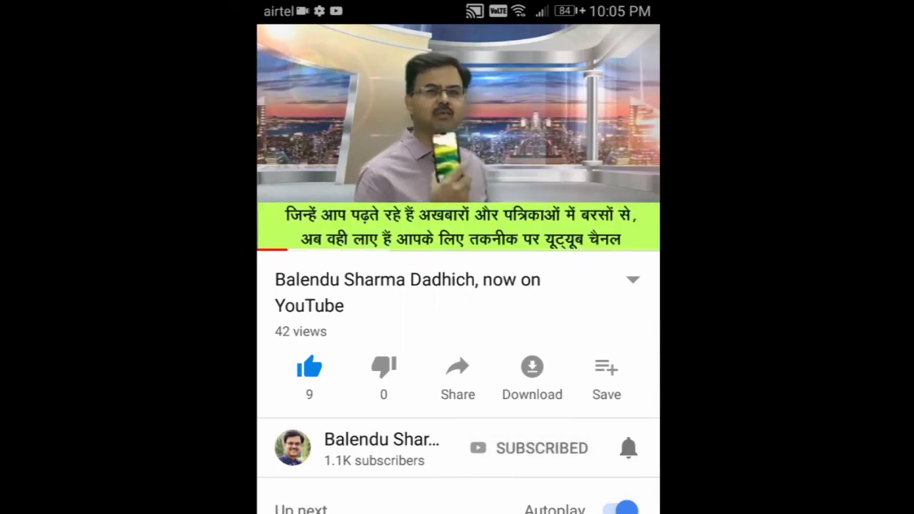